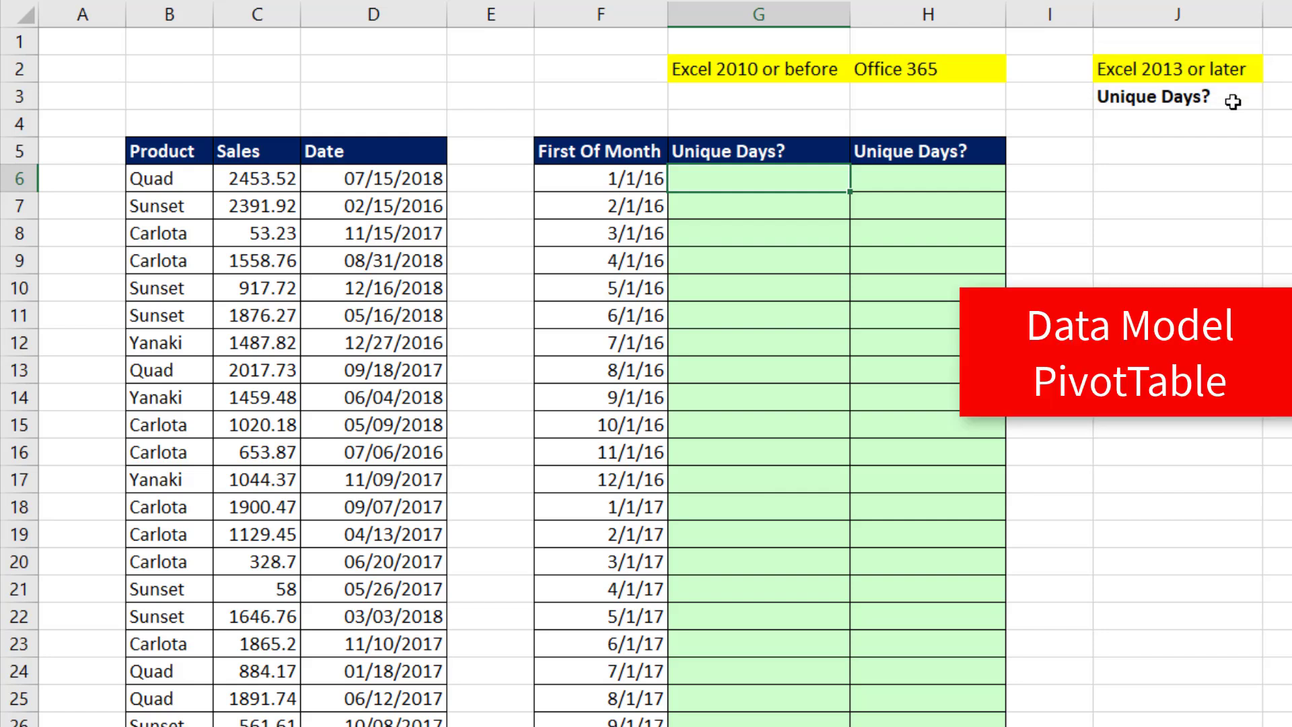
# Step: Enter =FREQUENCY(Date,Date) in G6, using the whole Date column as the data array
pyautogui.write('=fre')
pyautogui.press('Tab')
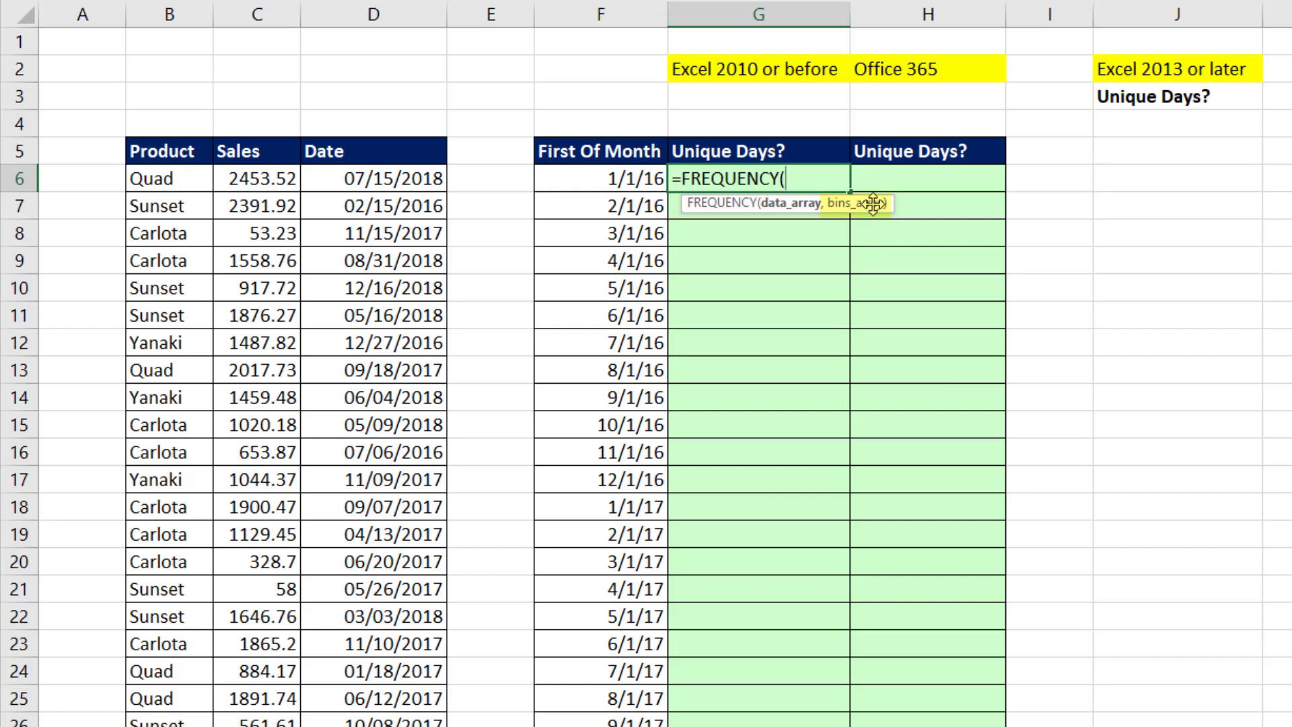
pyautogui.click(401, 181)
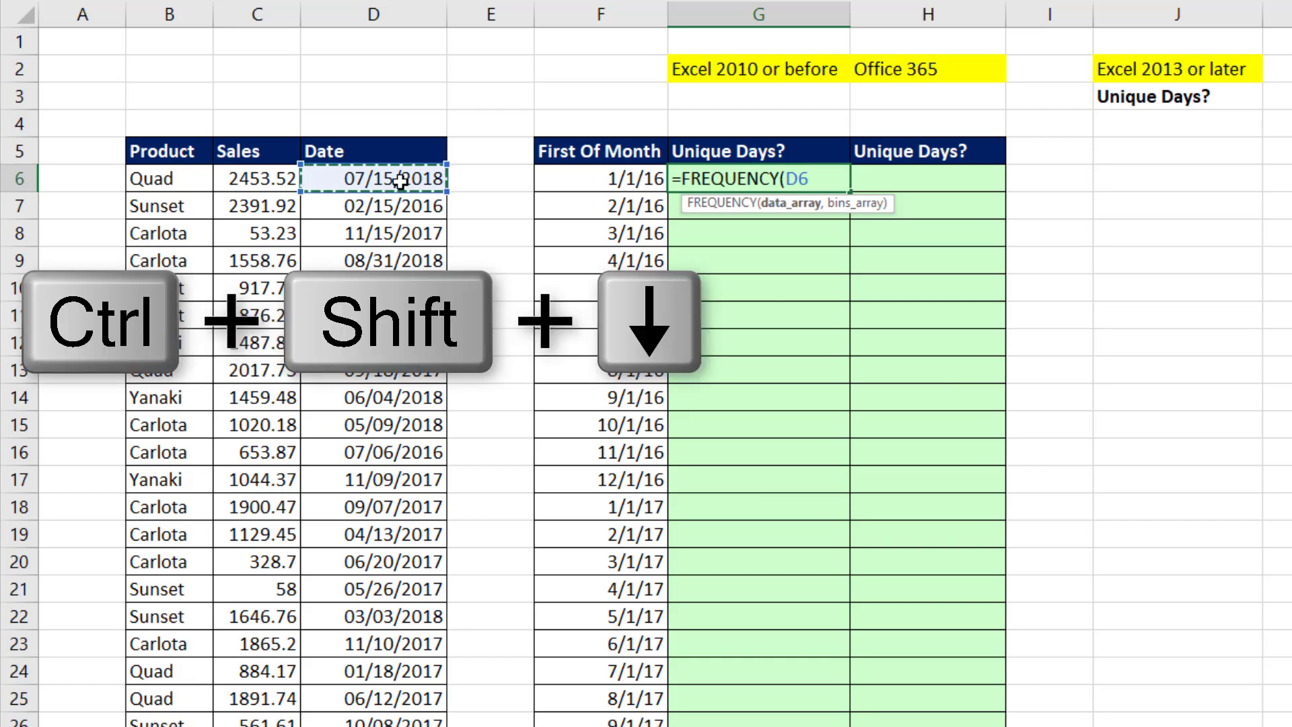
pyautogui.hotkey('ctrl', 'shift', 'Down')
pyautogui.press('F4')
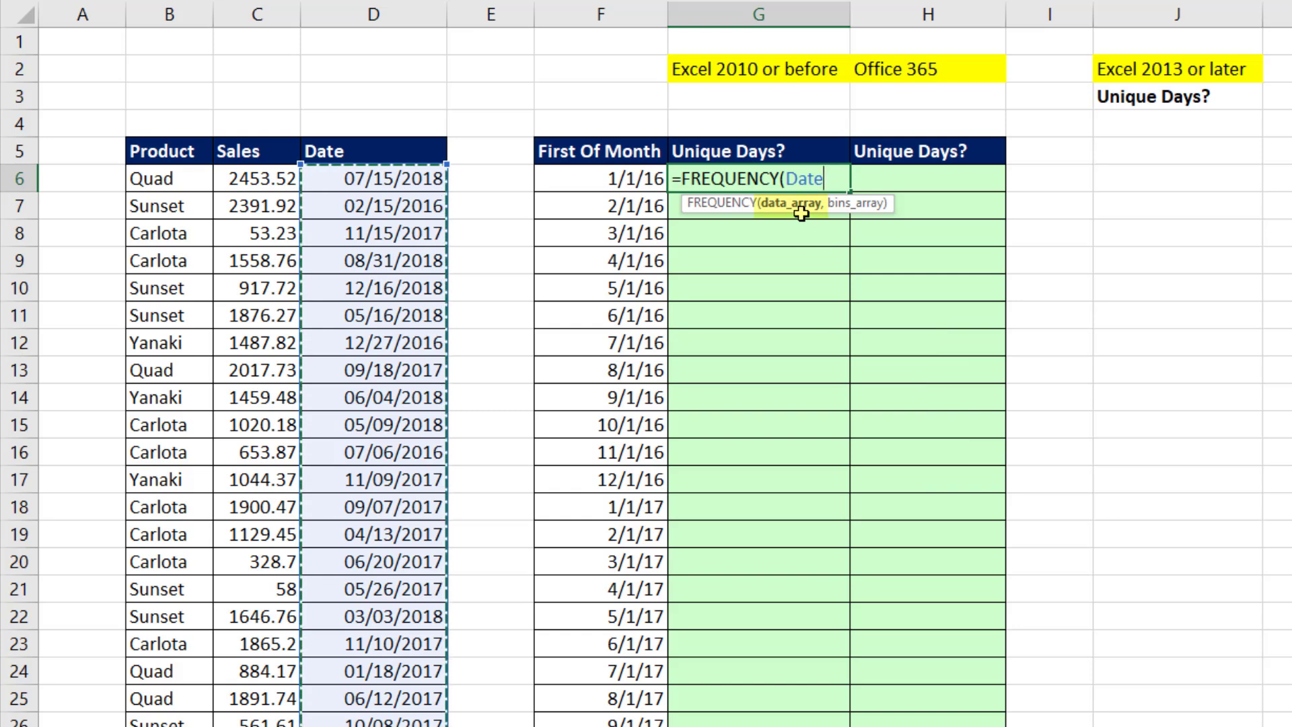
pyautogui.write(',')
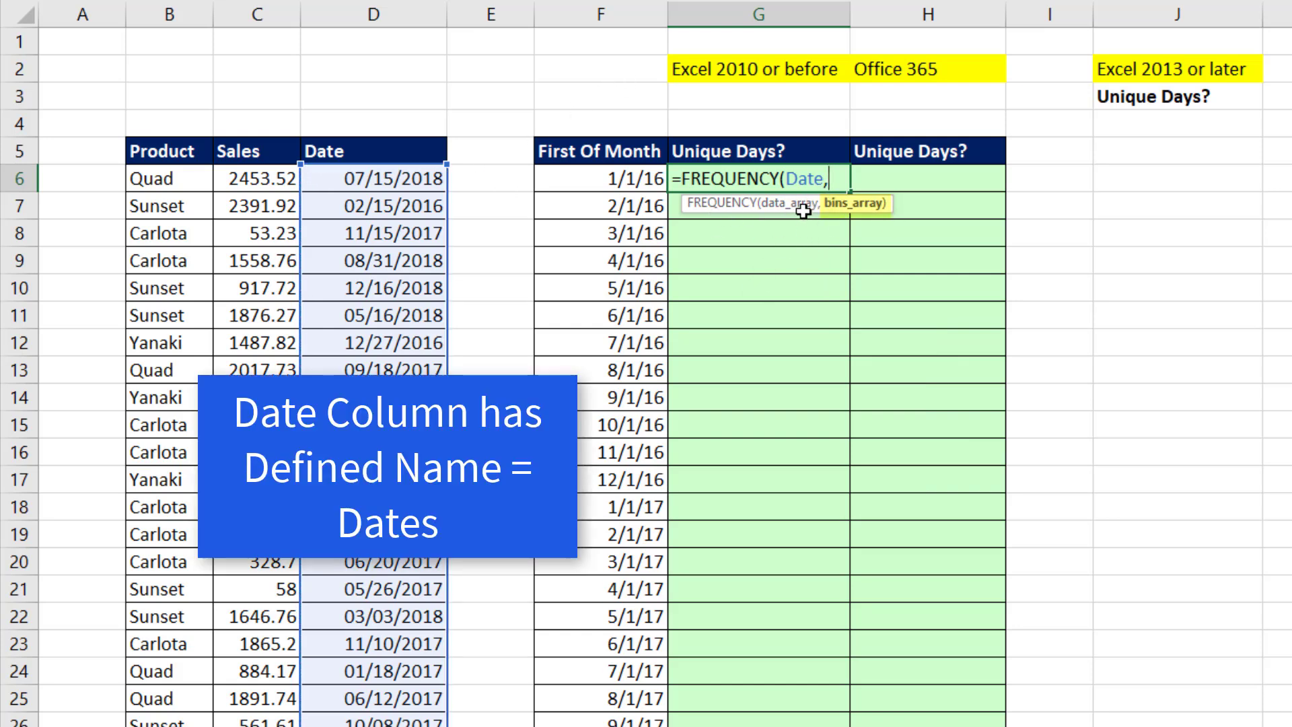
pyautogui.write('Date')
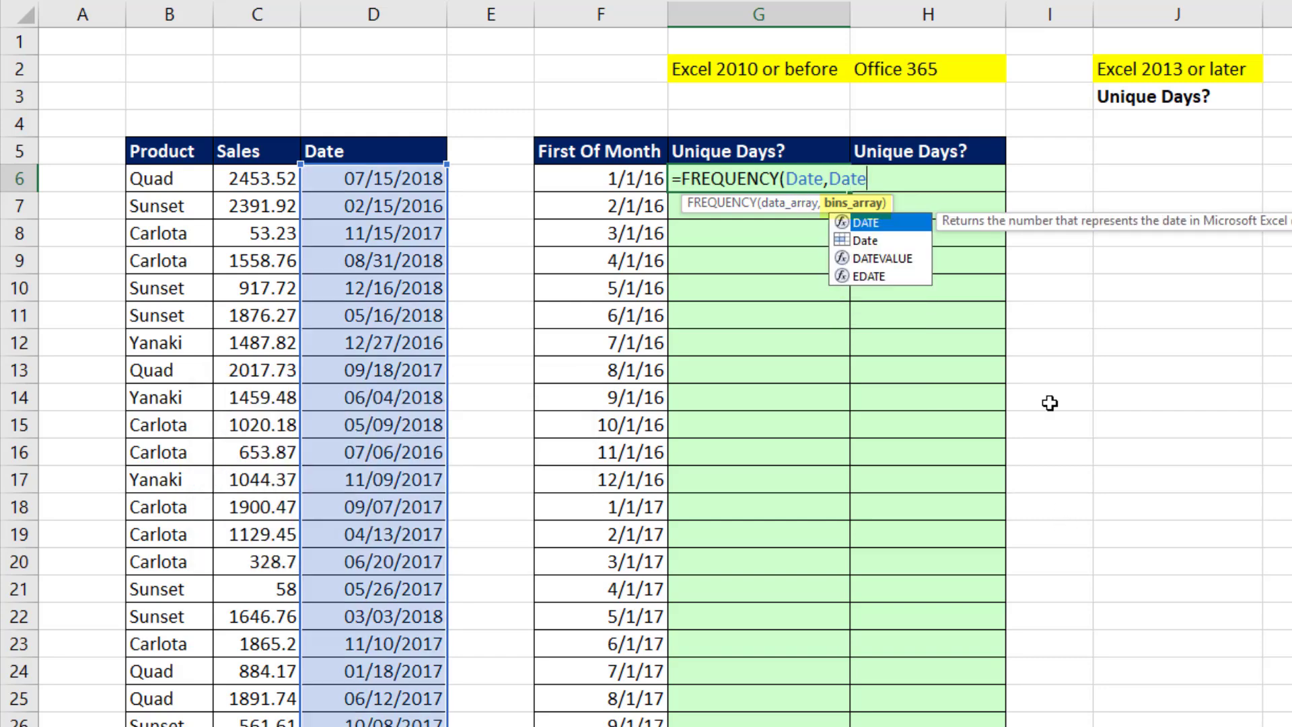
pyautogui.write(')')
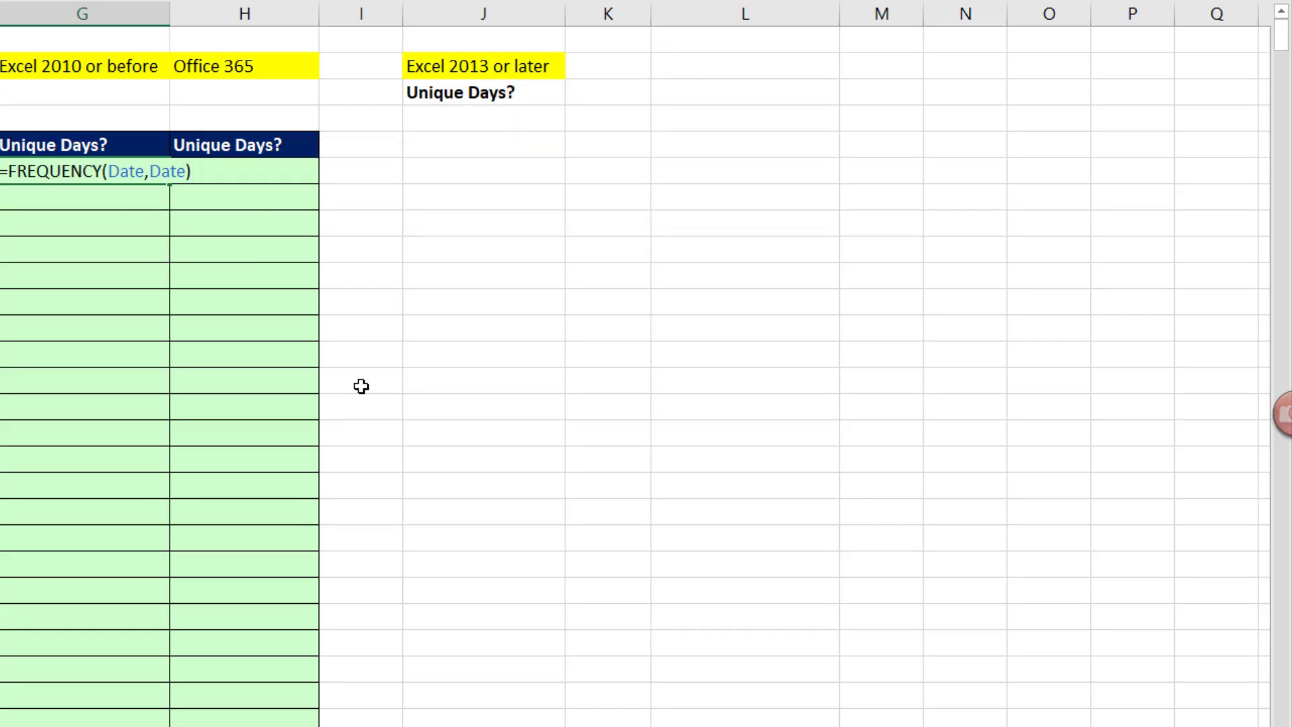
# Step: Preview the FREQUENCY counts, then append >0 and preview the resulting TRUE/FALSE array
pyautogui.press('F9')
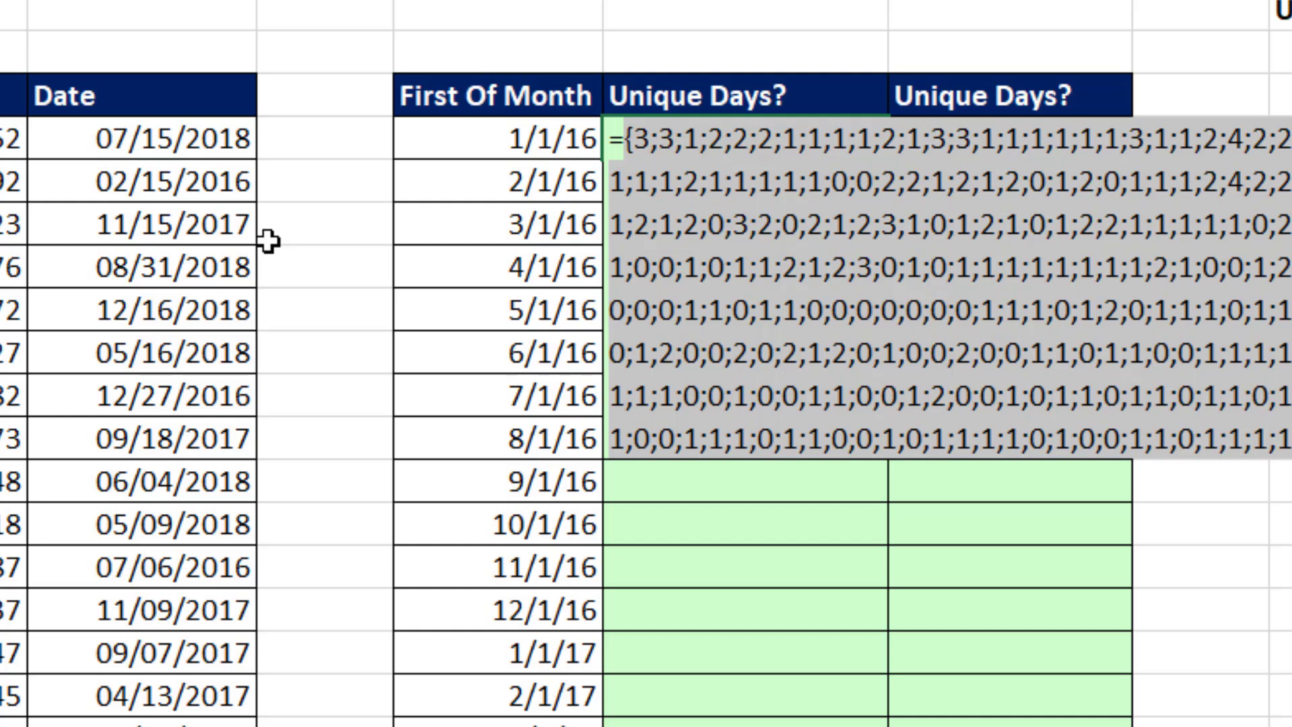
pyautogui.hotkey('ctrl', 'z')
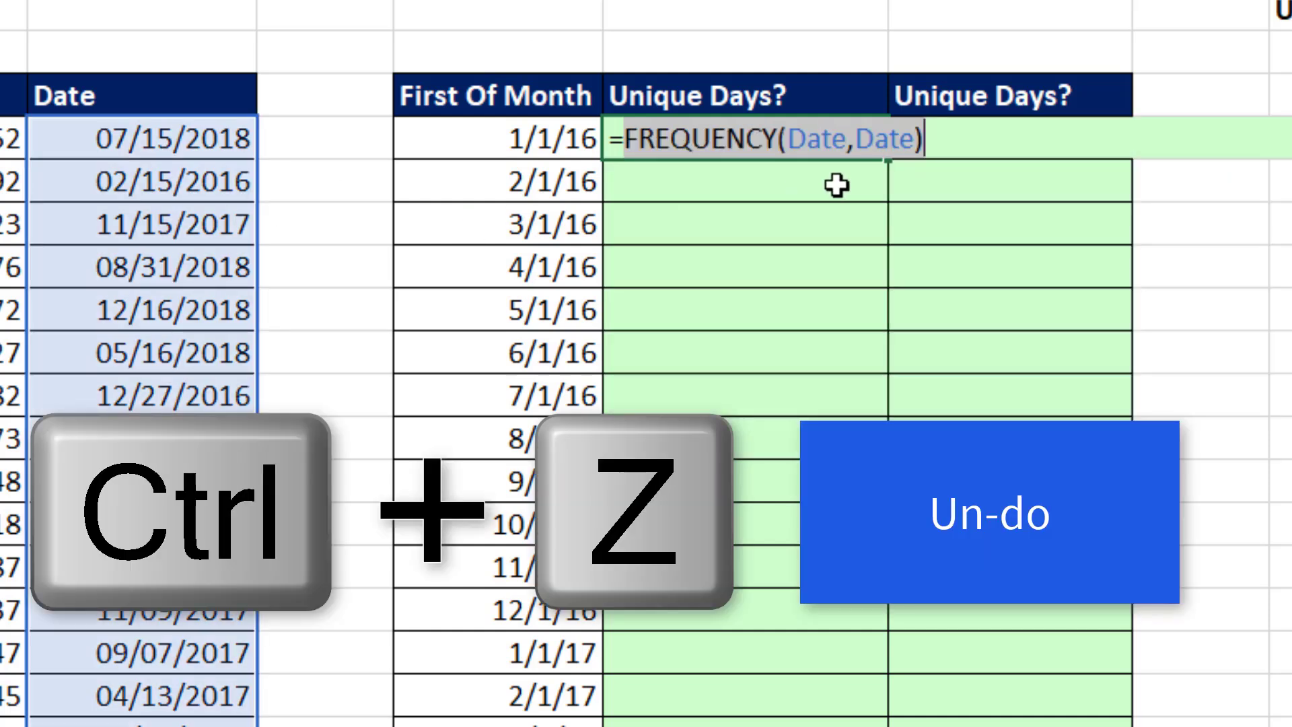
pyautogui.write('>0')
pyautogui.press('F9')
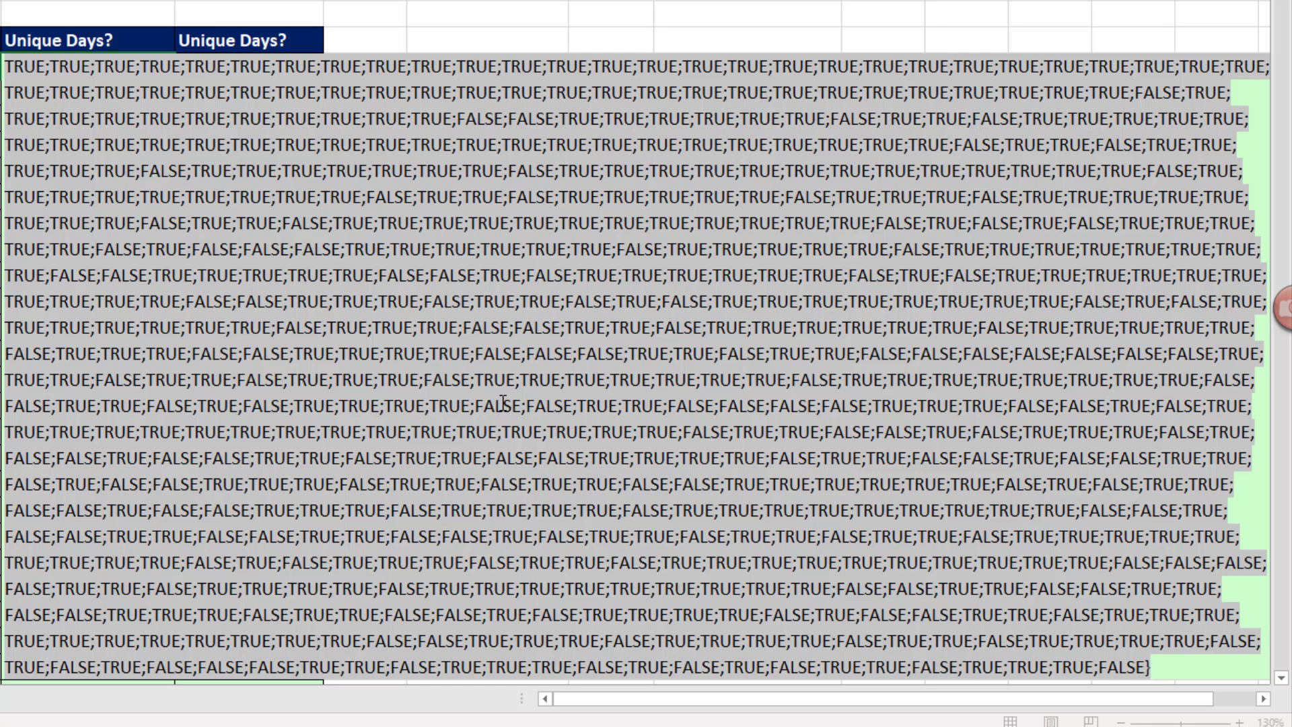
pyautogui.hotkey('ctrl', 'z')
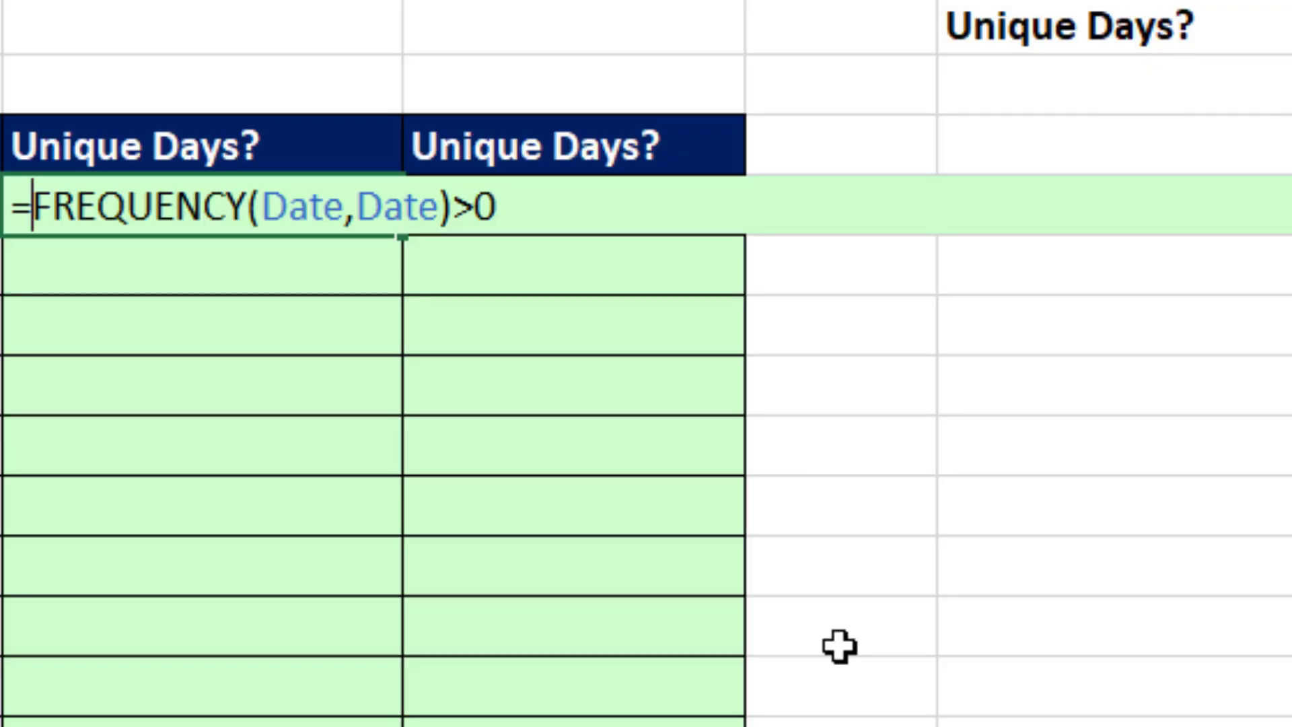
# Step: Wrap the comparison as --(FREQUENCY(Date,Date)>0) and preview the resulting 1s and 0s
pyautogui.write('--')
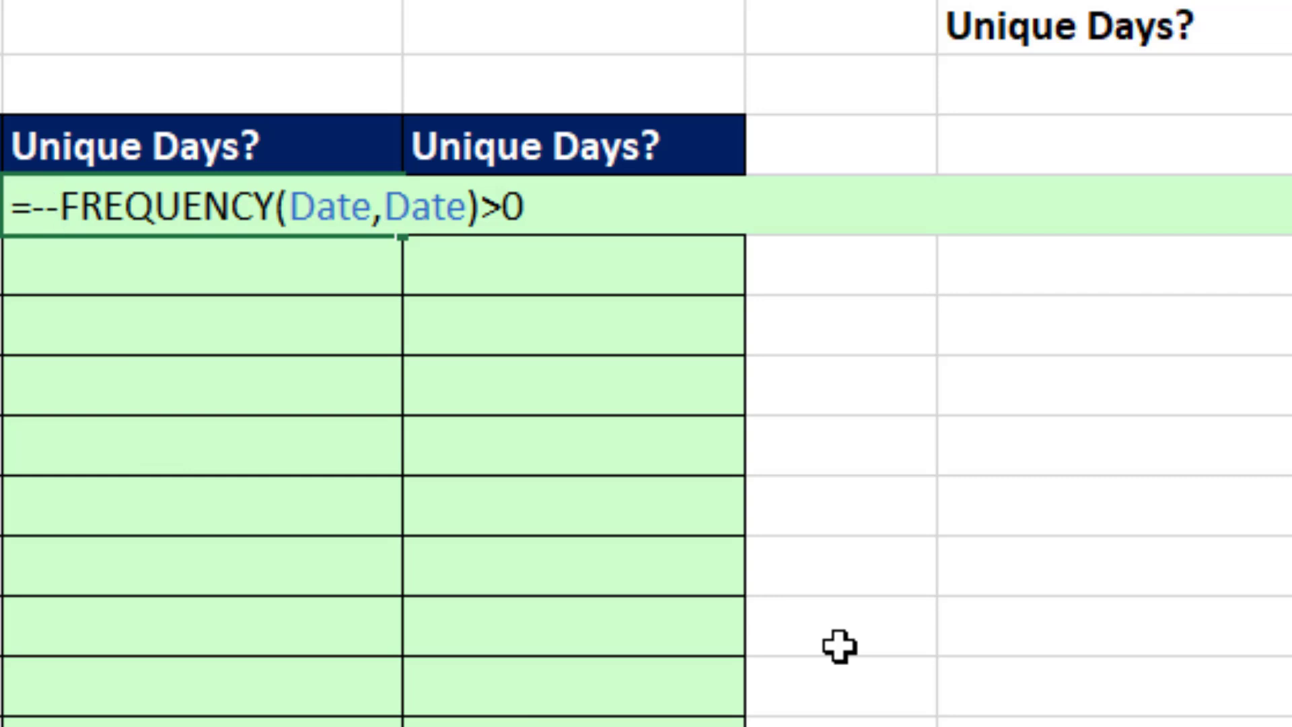
pyautogui.write('(')
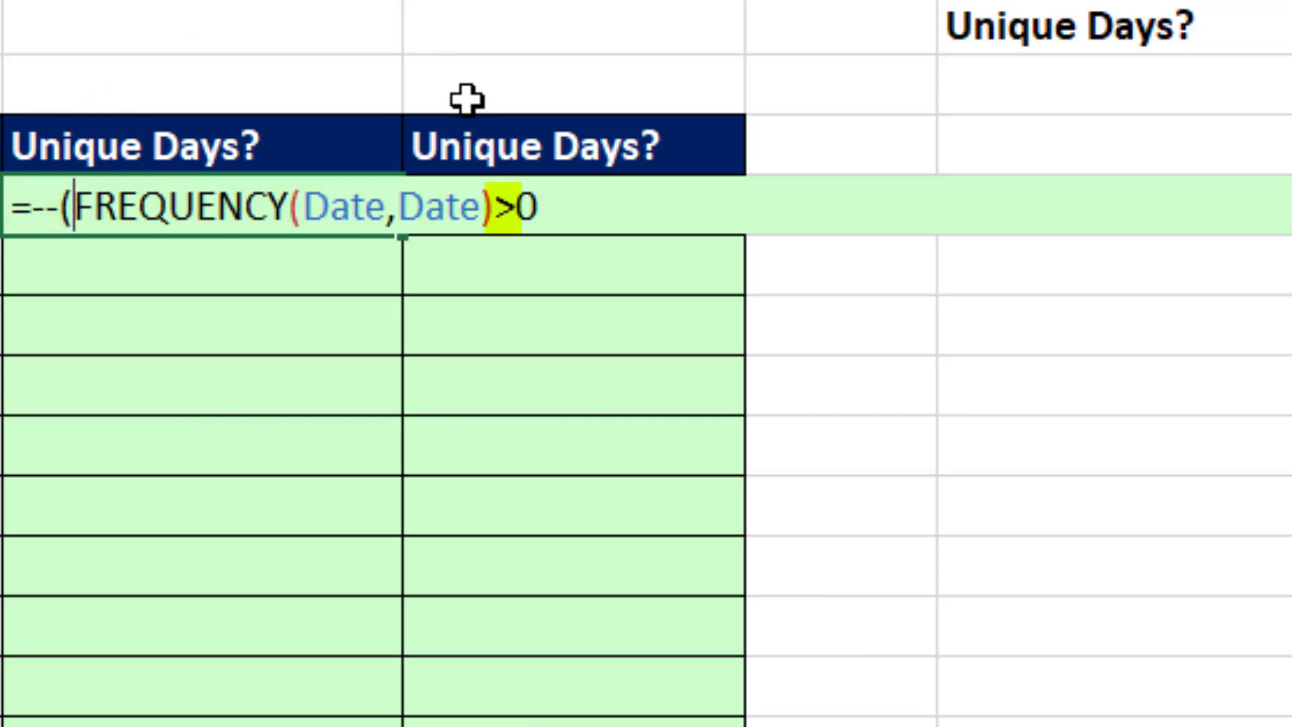
pyautogui.click(580, 203)
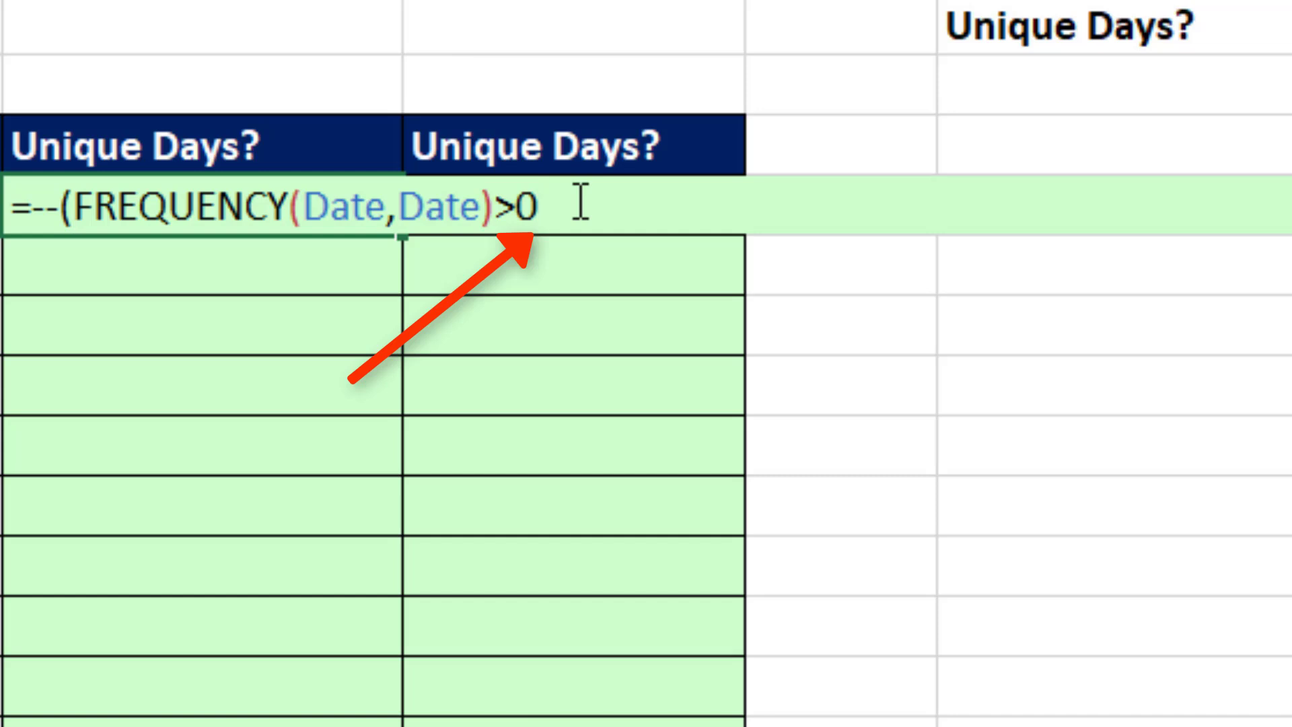
pyautogui.write(')')
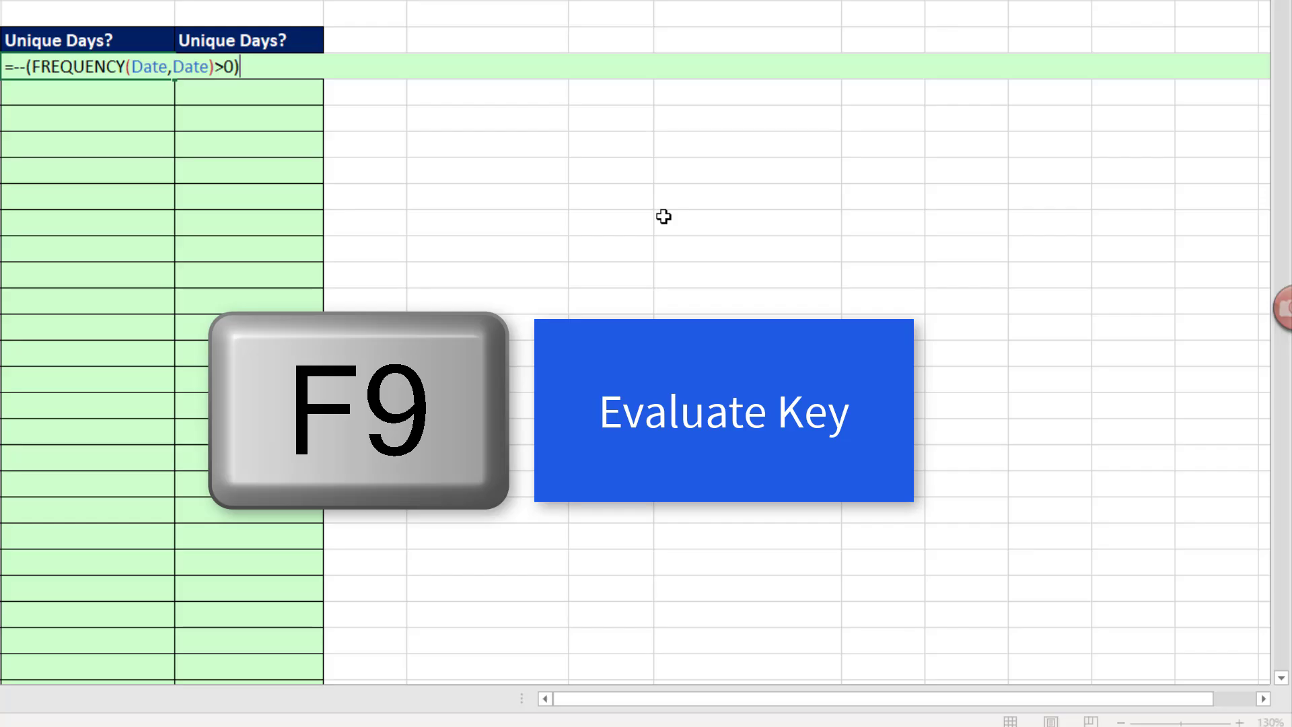
pyautogui.press('F9')
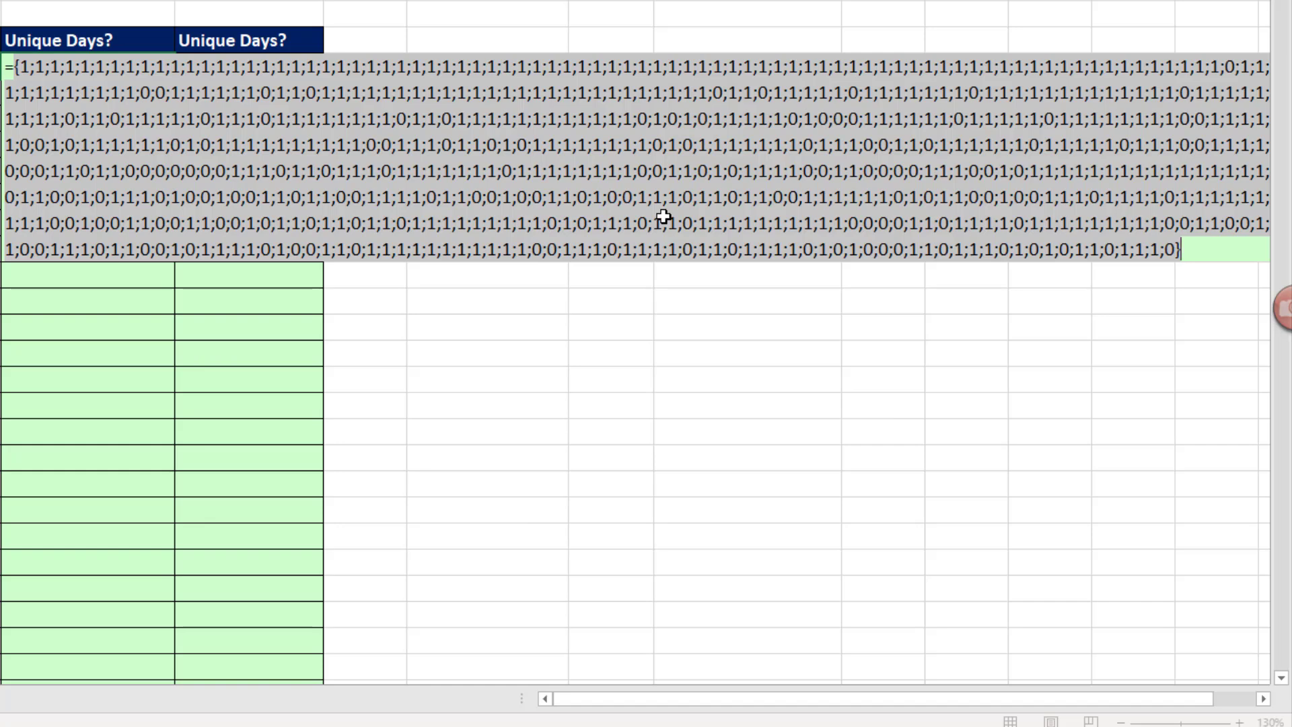
pyautogui.hotkey('ctrl', 'z')
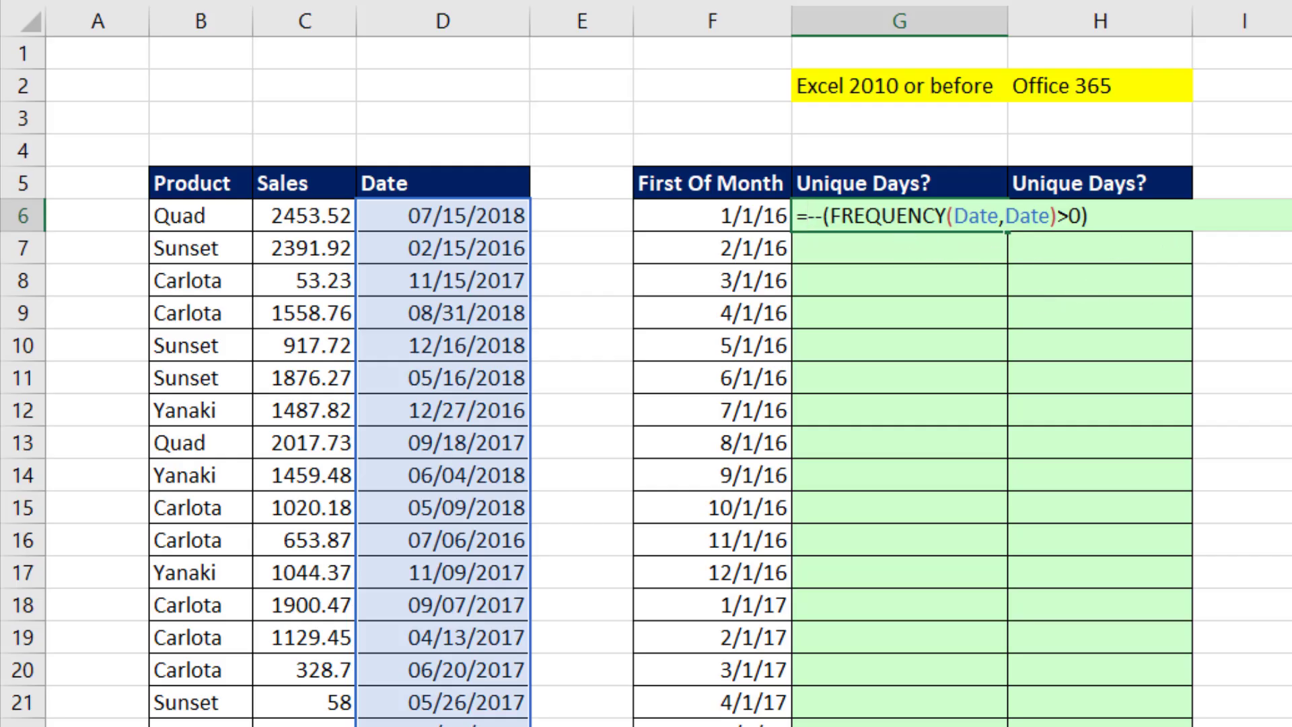
# Step: Wrap the formula in SUMPRODUCT and enter it, returning 506 unique days, then reselect G6
pyautogui.write('sump')
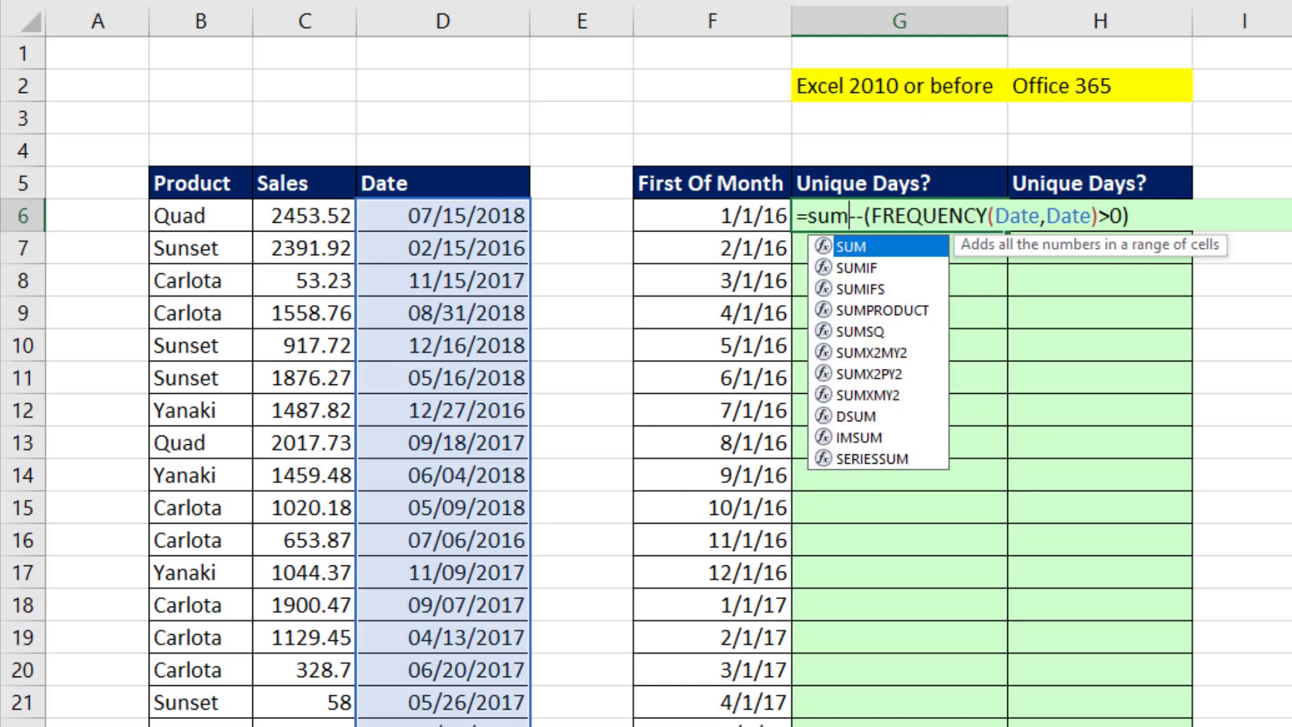
pyautogui.press('Tab')
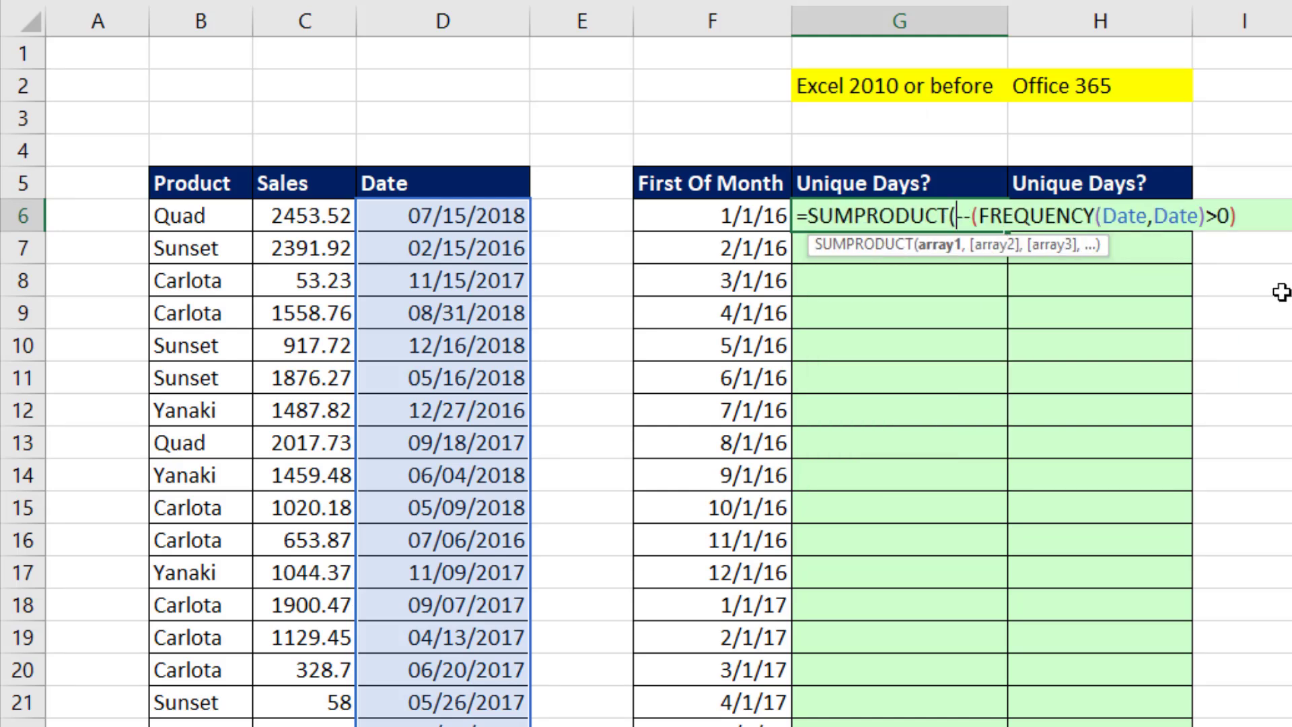
pyautogui.click(1244, 217)
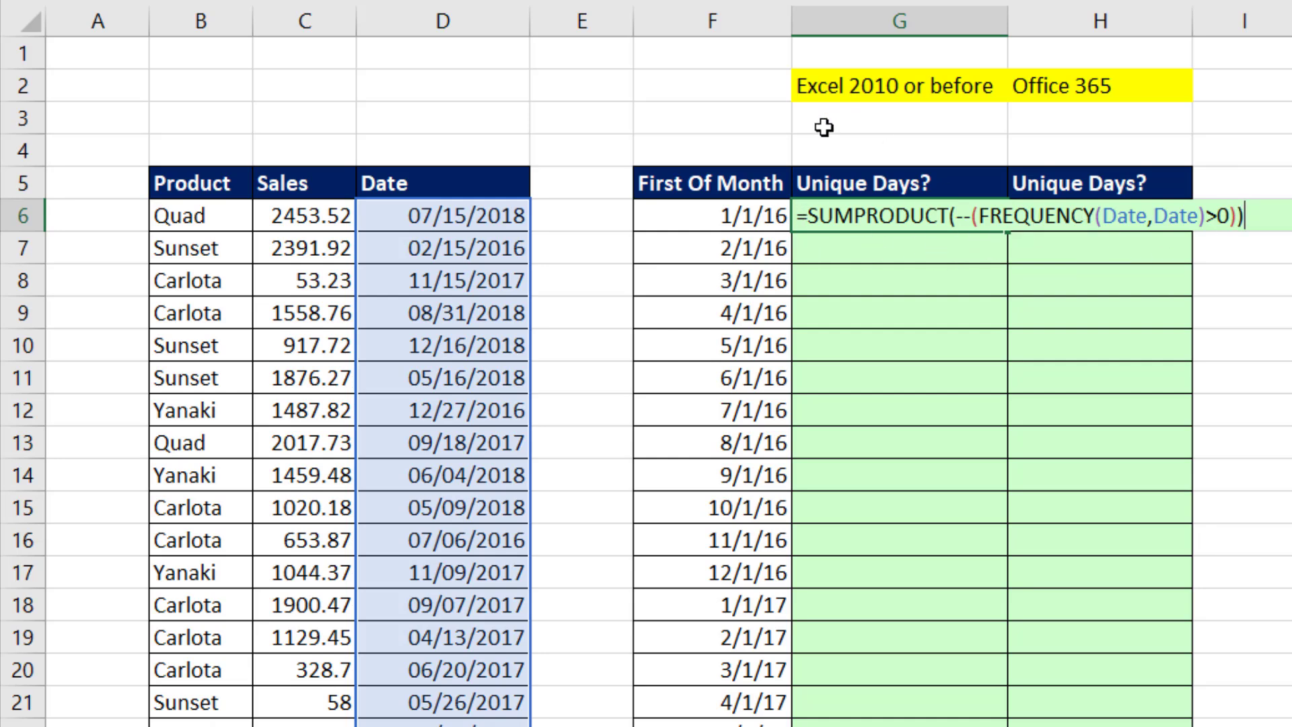
pyautogui.press('Return')
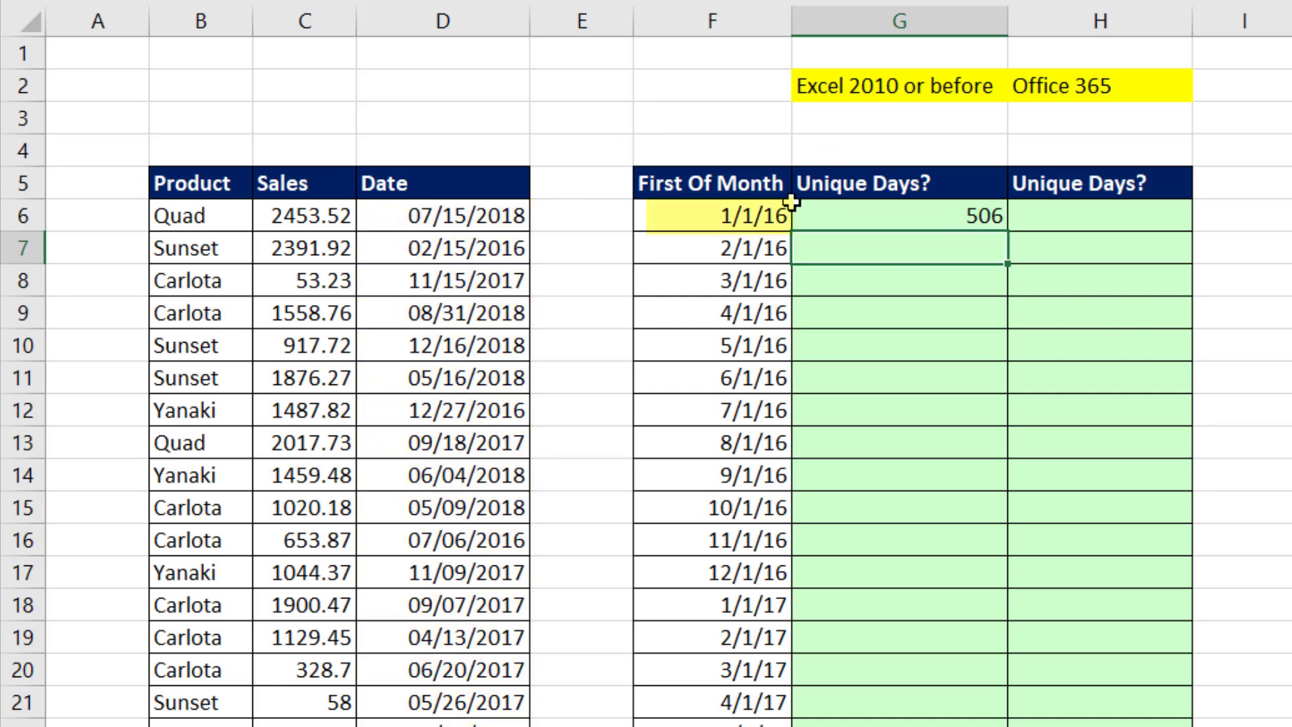
pyautogui.click(915, 214)
# Step: Add nested tests IF(Date>=First_Of_Month,IF(Date<=EOMONTH( around FREQUENCY's data argument in G6
pyautogui.press('F2')
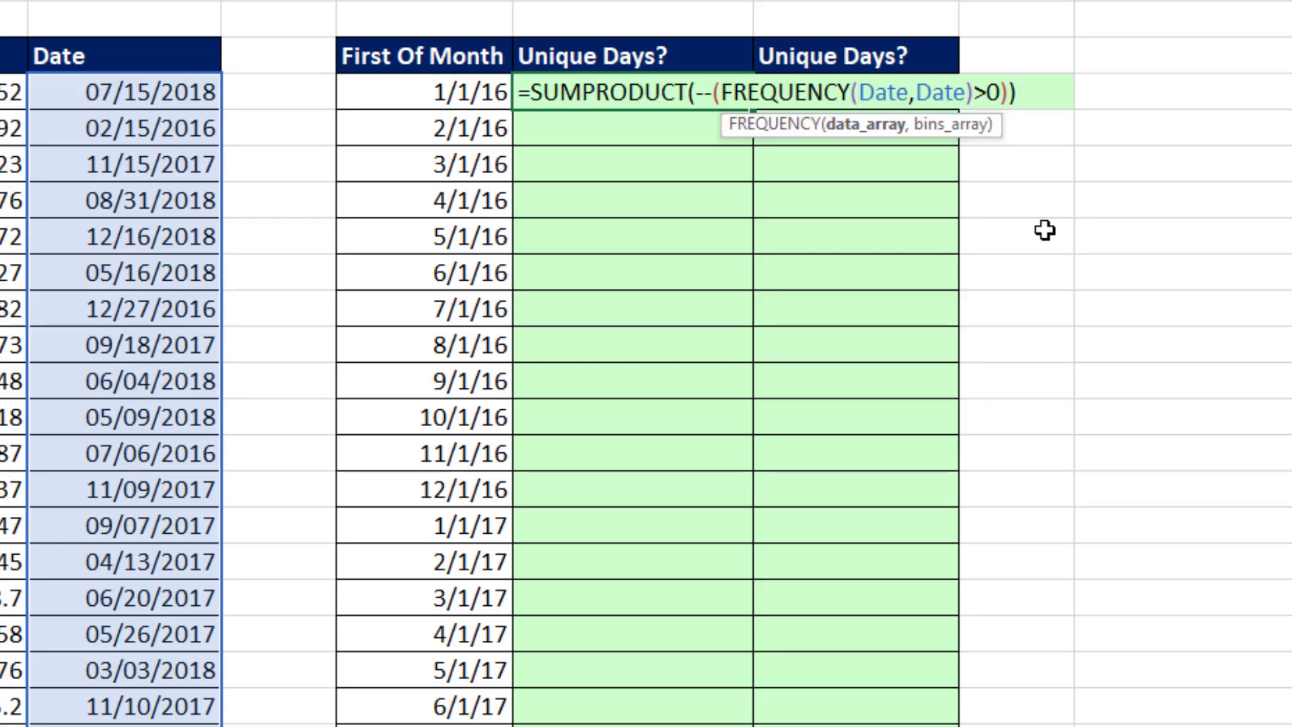
pyautogui.write('IF(')
pyautogui.press('Right')
pyautogui.press('Right')
pyautogui.press('Right')
pyautogui.press('Right')
pyautogui.write('>=')
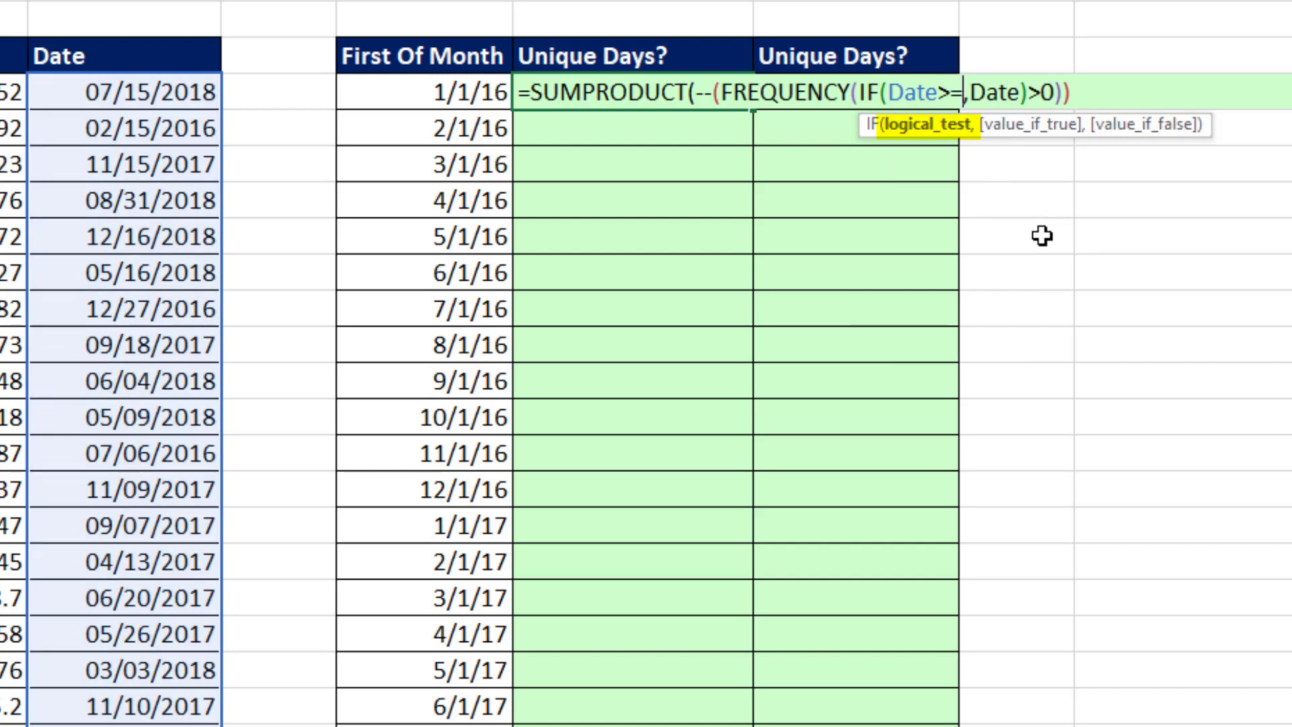
pyautogui.click(441, 91)
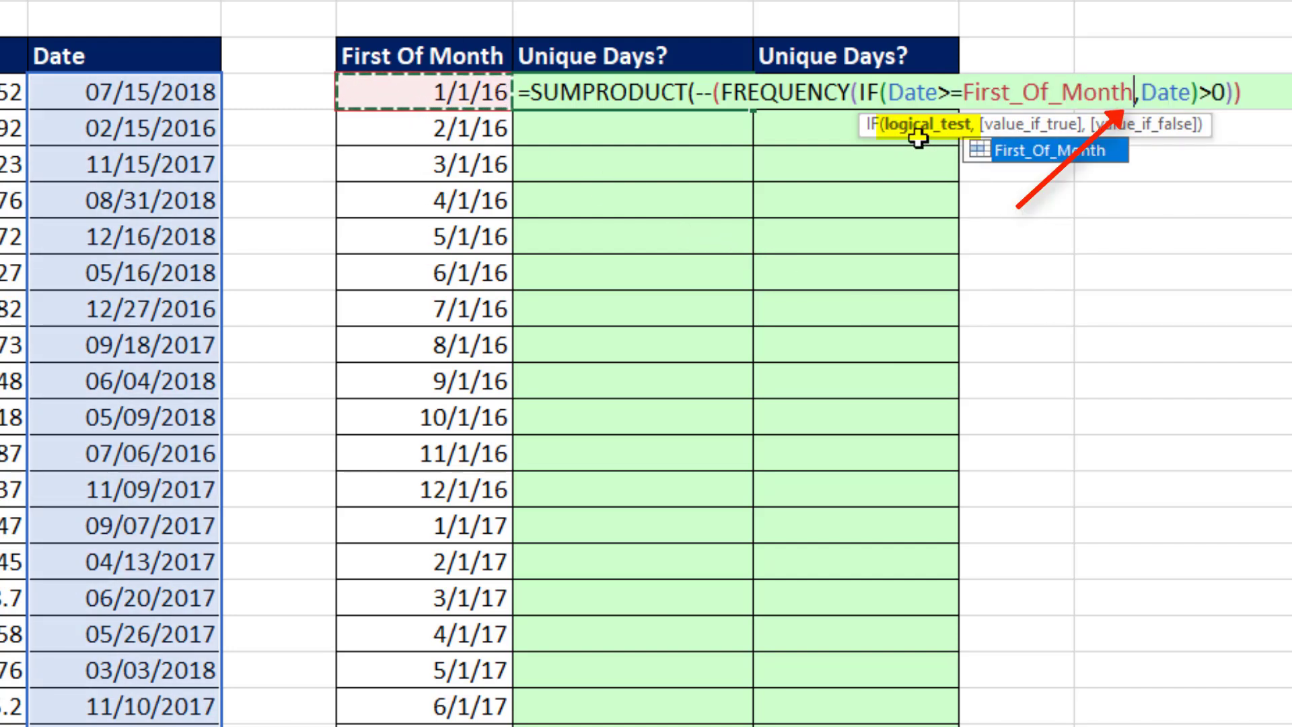
pyautogui.write(',')
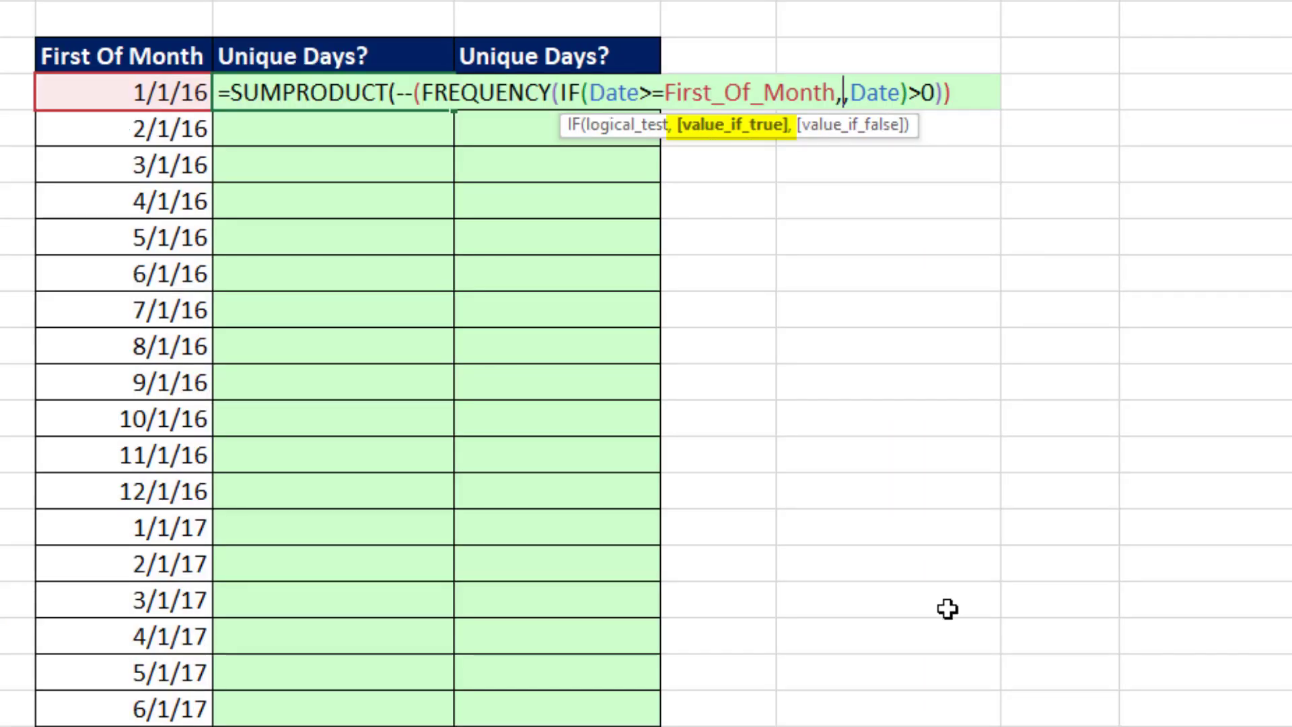
pyautogui.write('IF(')
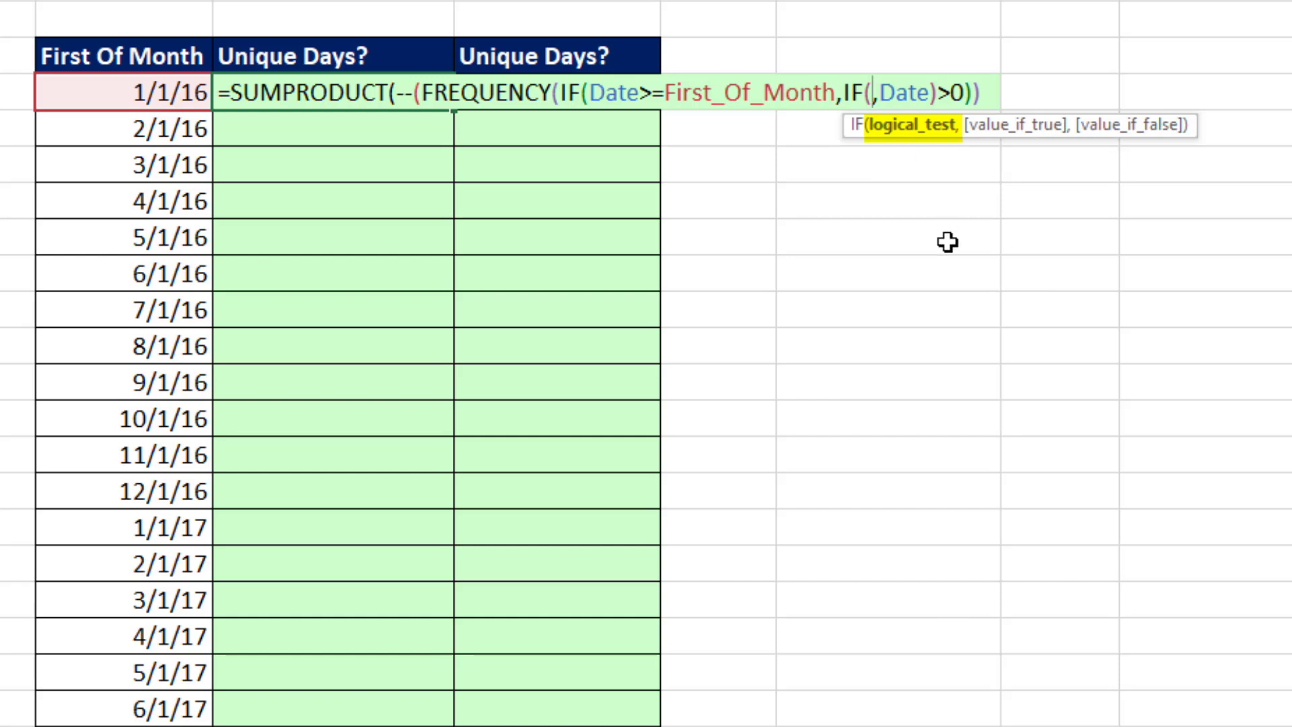
pyautogui.write('Date<=')
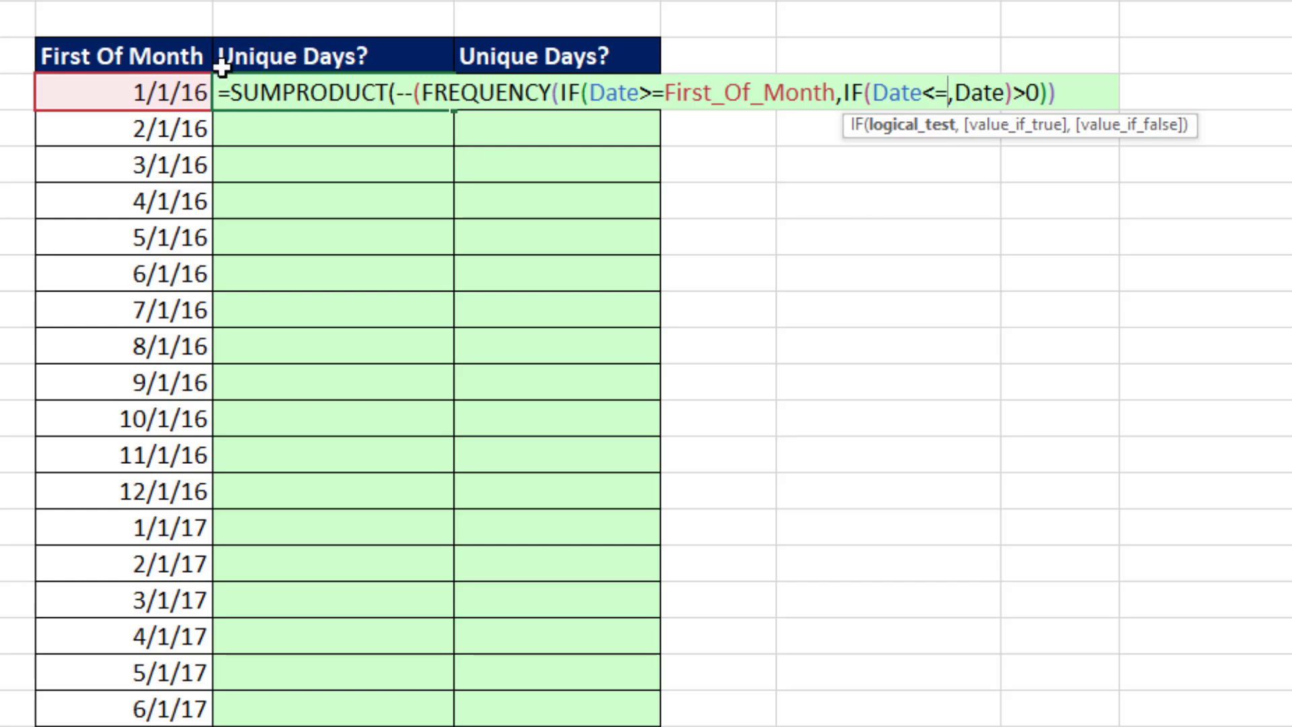
pyautogui.write('eo')
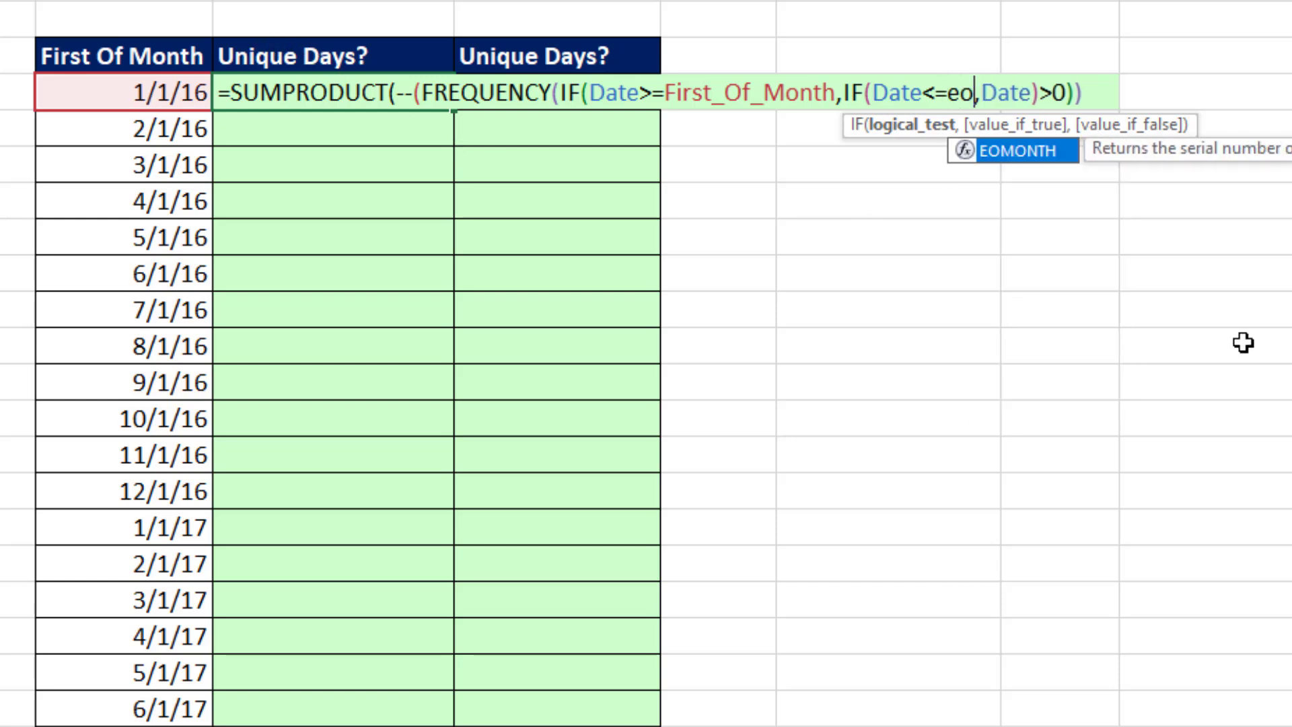
pyautogui.press('Tab')
# Step: Complete EOMONTH(First_Of_Month,0) and close the inner IF, returning Date as its value
pyautogui.click(137, 97)
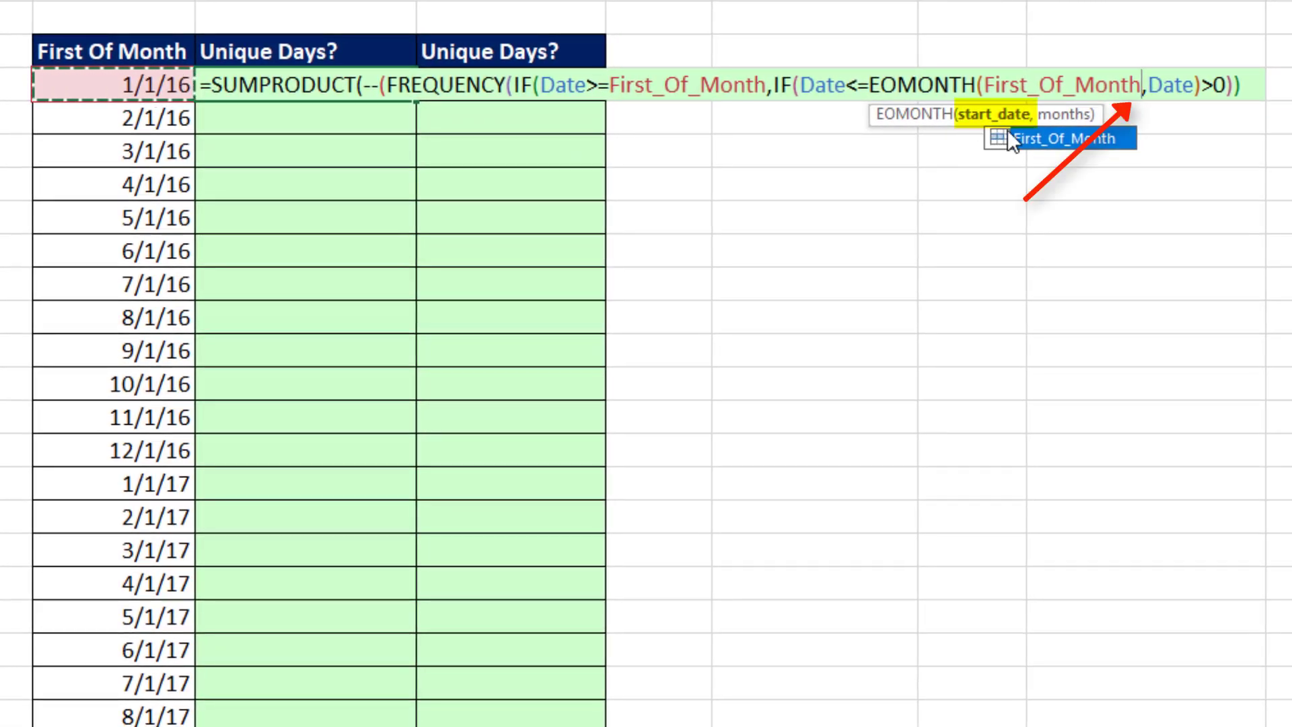
pyautogui.write(',')
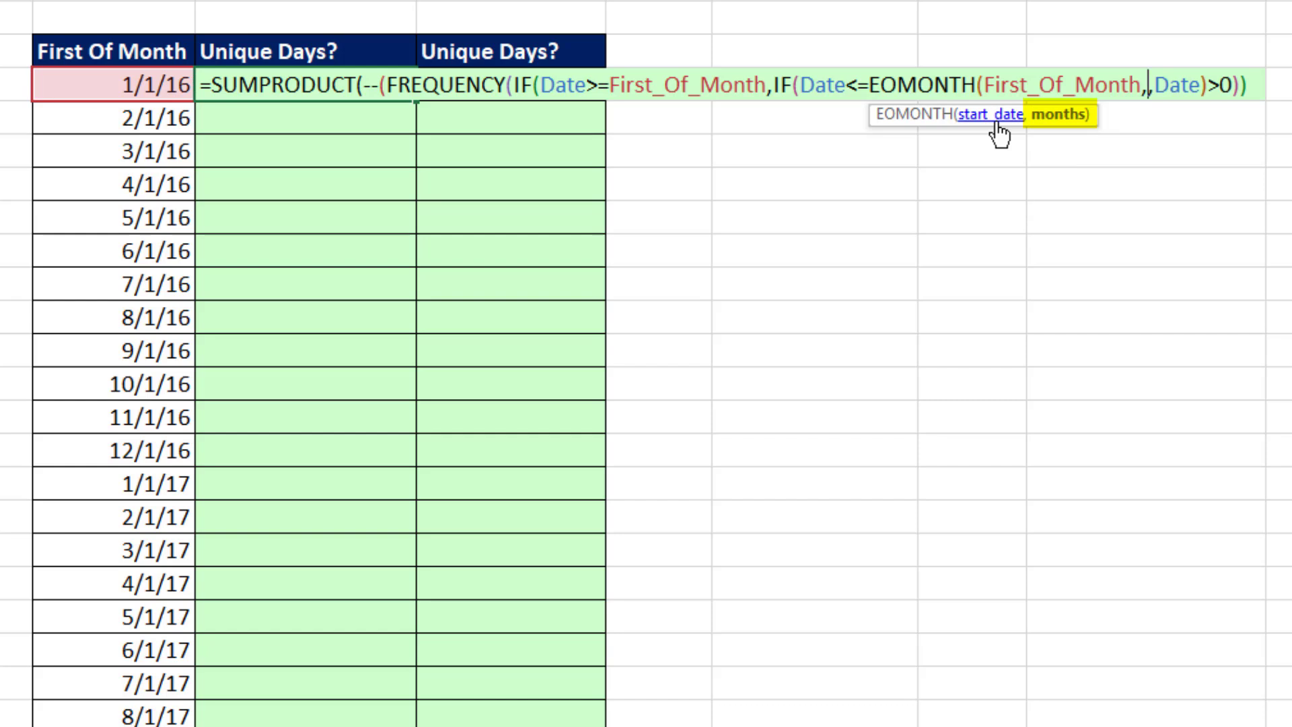
pyautogui.write('0)')
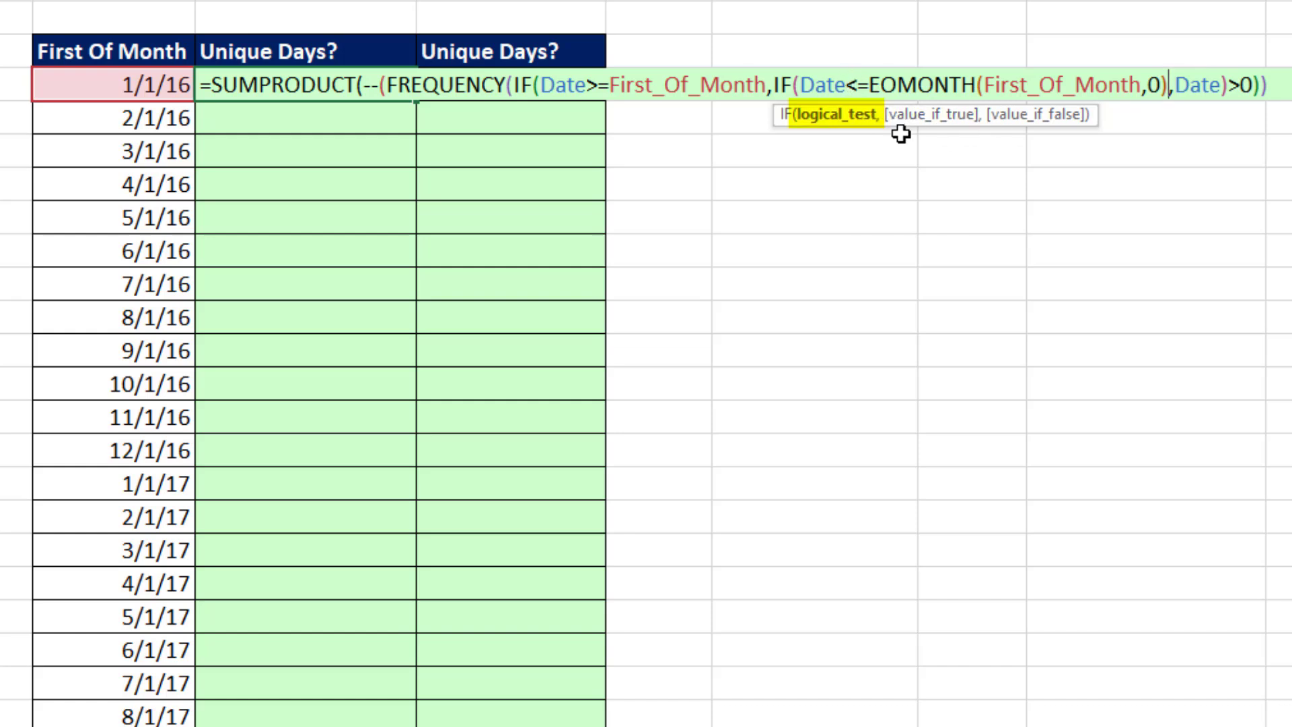
pyautogui.write(',')
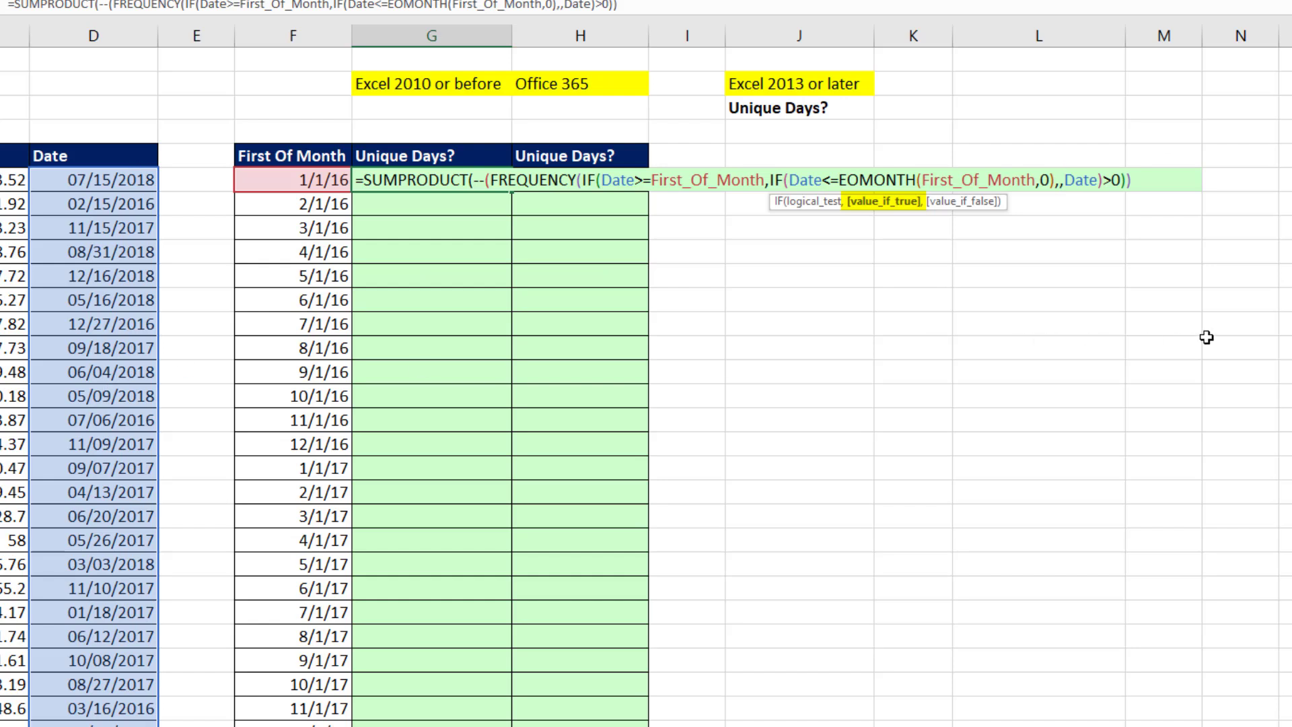
pyautogui.write('Date')
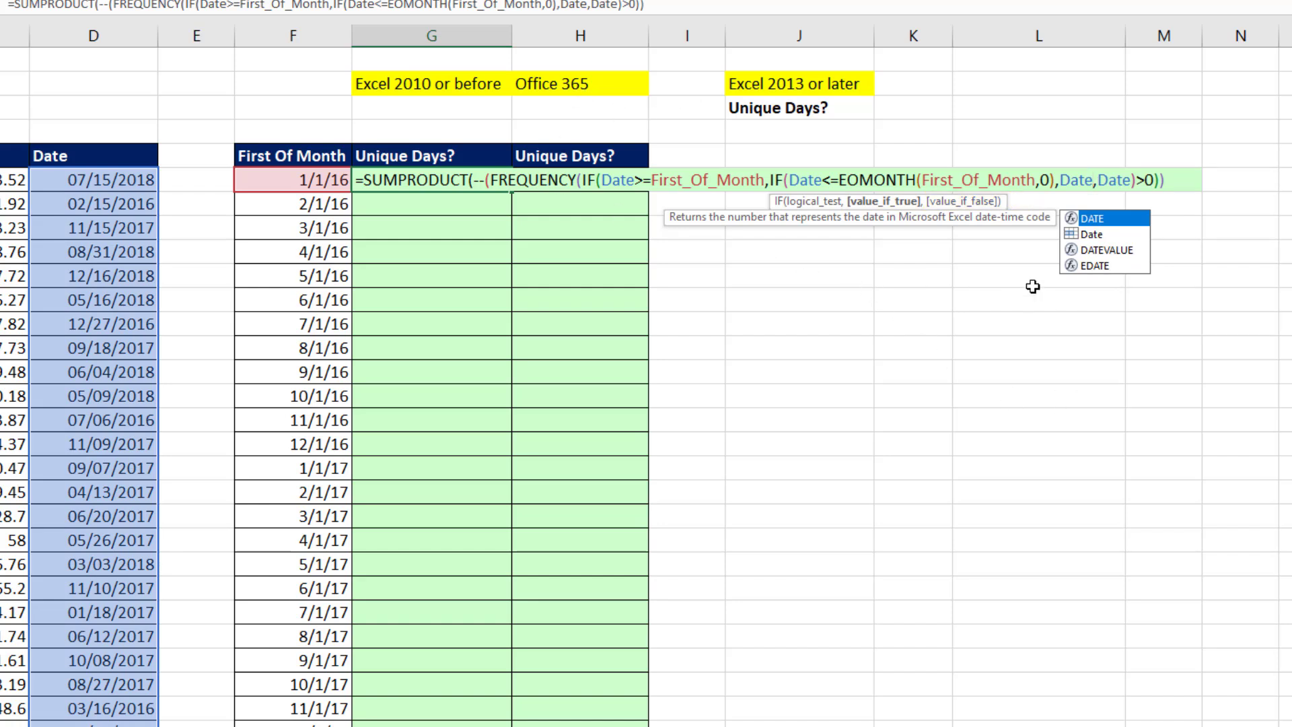
pyautogui.write(')')
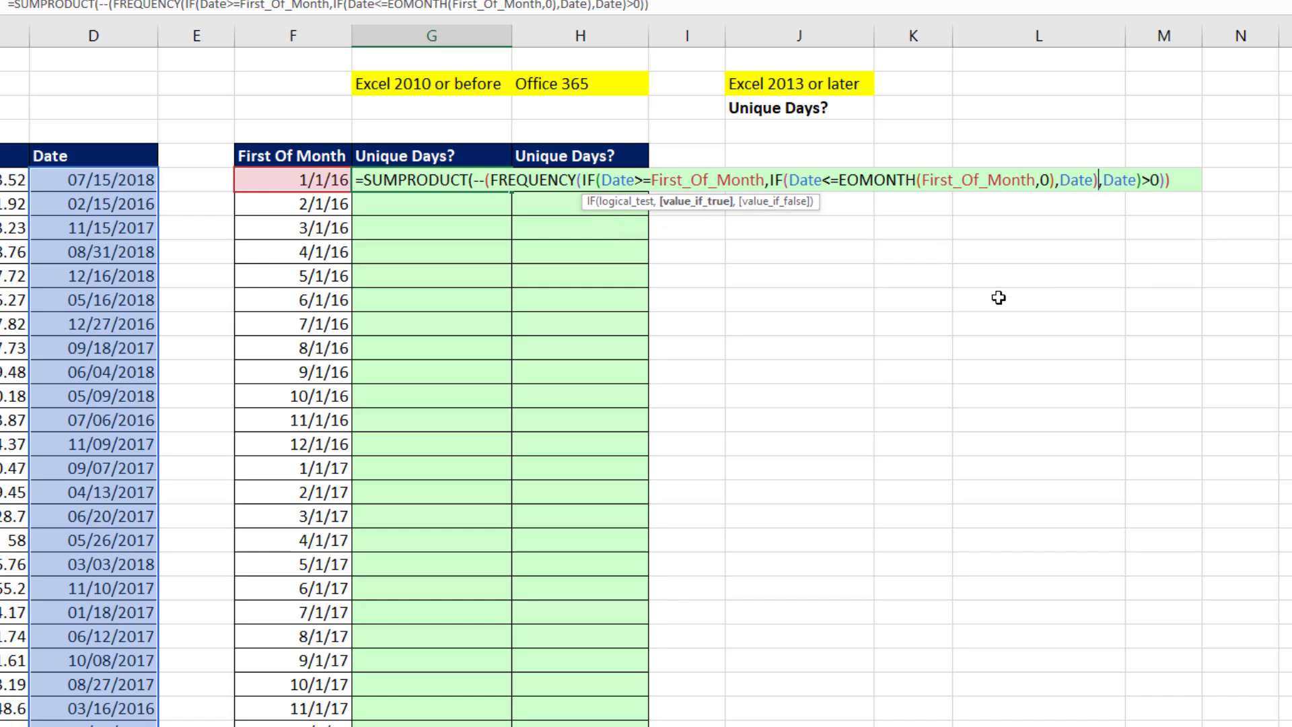
pyautogui.write(',')
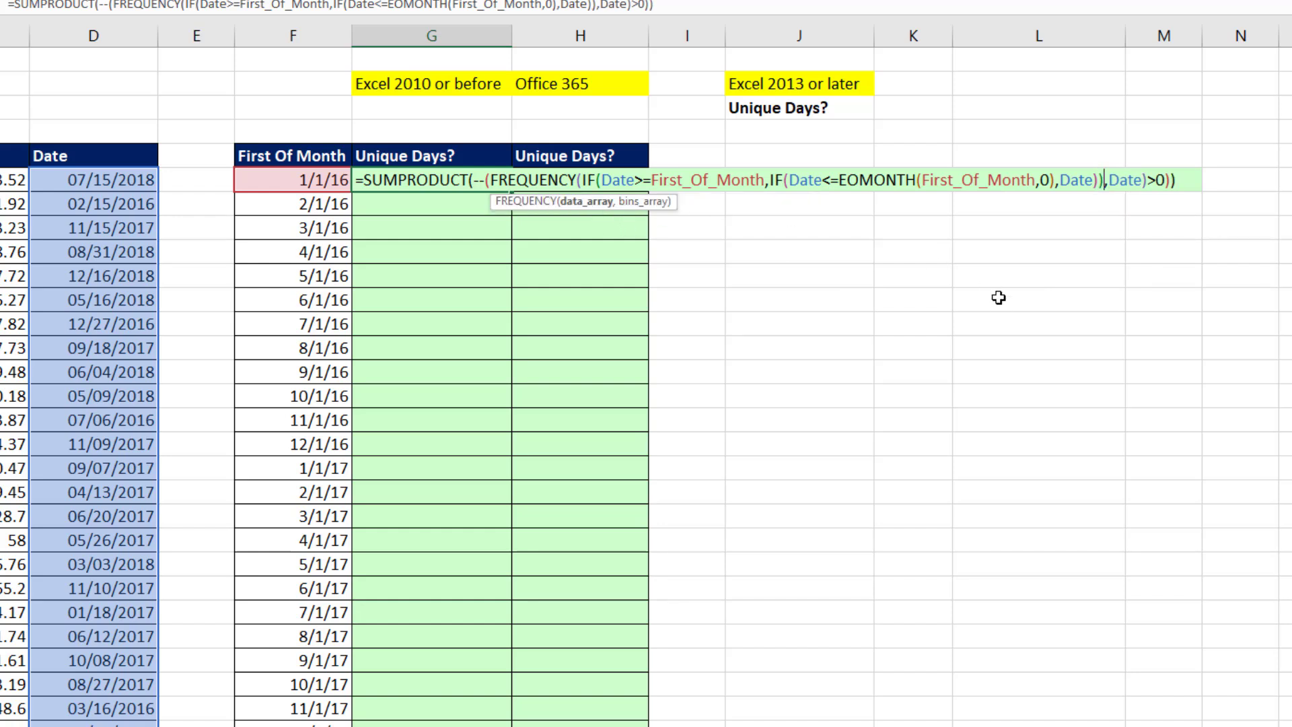
# Step: Commit the G6 formula and fill it down column G, where every month shows 15
pyautogui.click(591, 209)
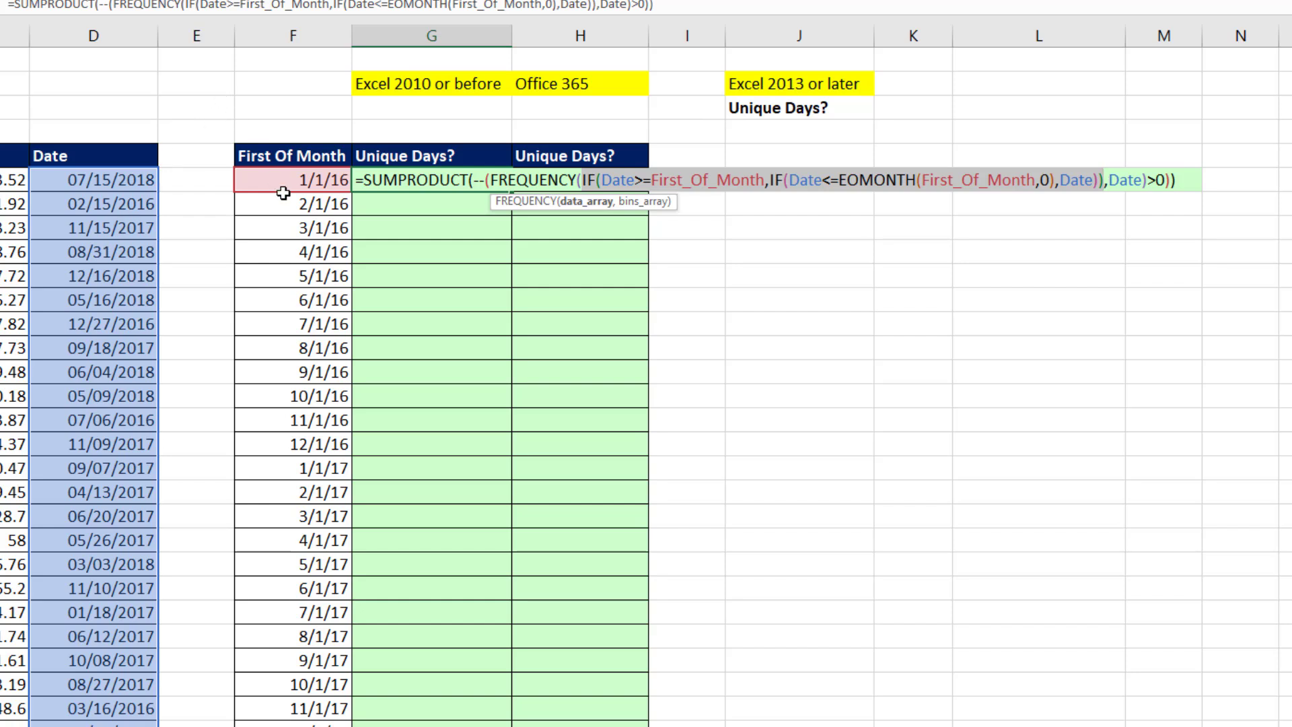
pyautogui.hotkey('ctrl', 'Return')
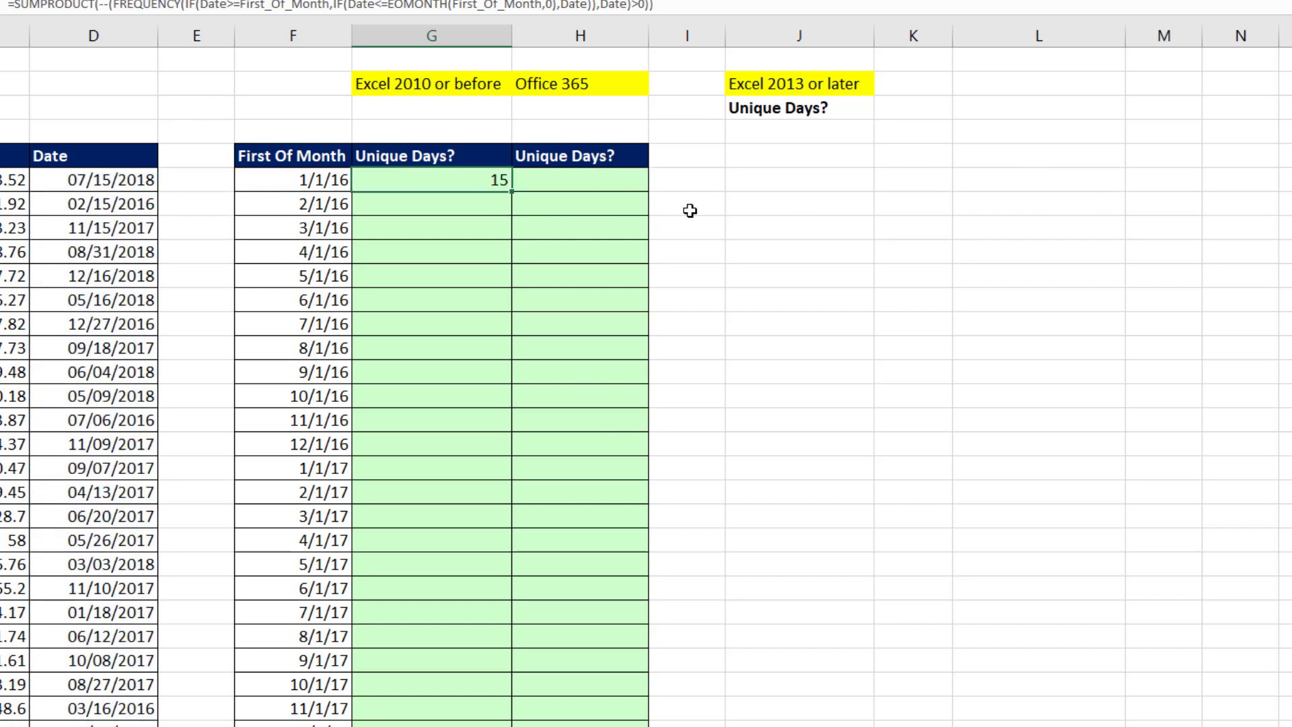
pyautogui.doubleClick(513, 191)
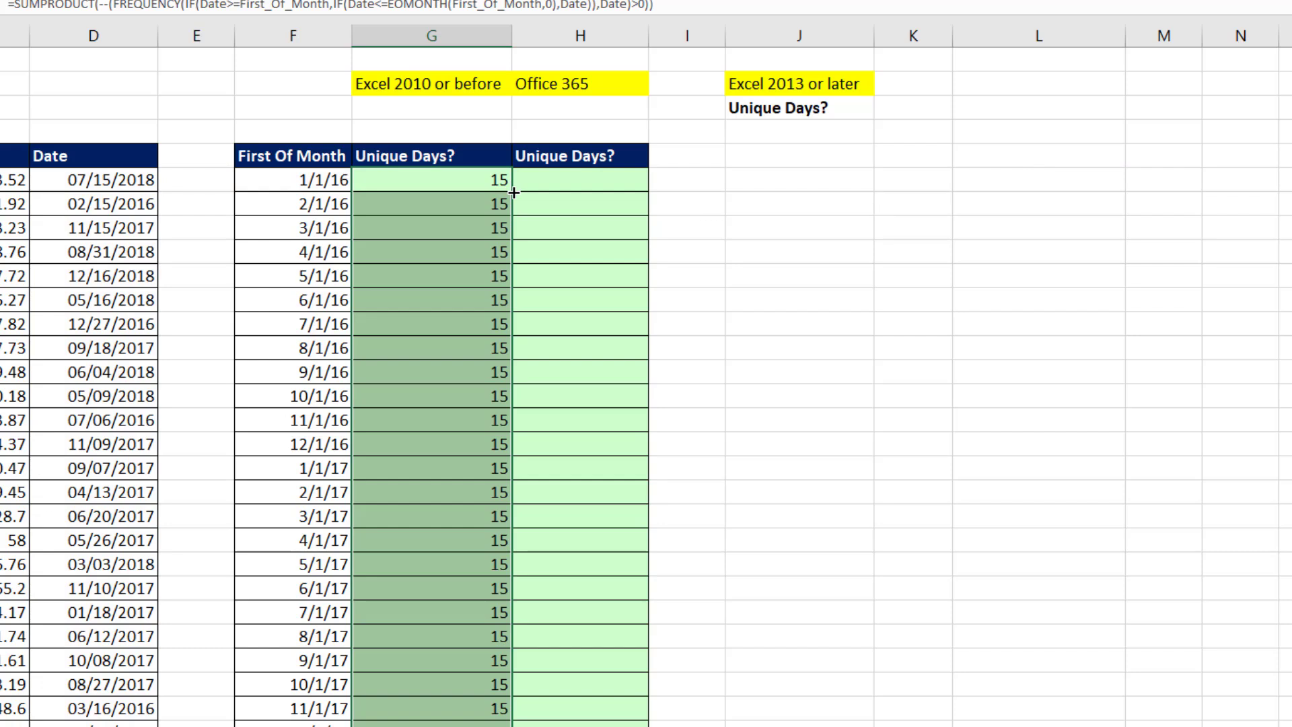
# Step: Replace both First_Of_Month references with F6, then refill column G to get counts 15, 13, 18, 12…
pyautogui.click(476, 180)
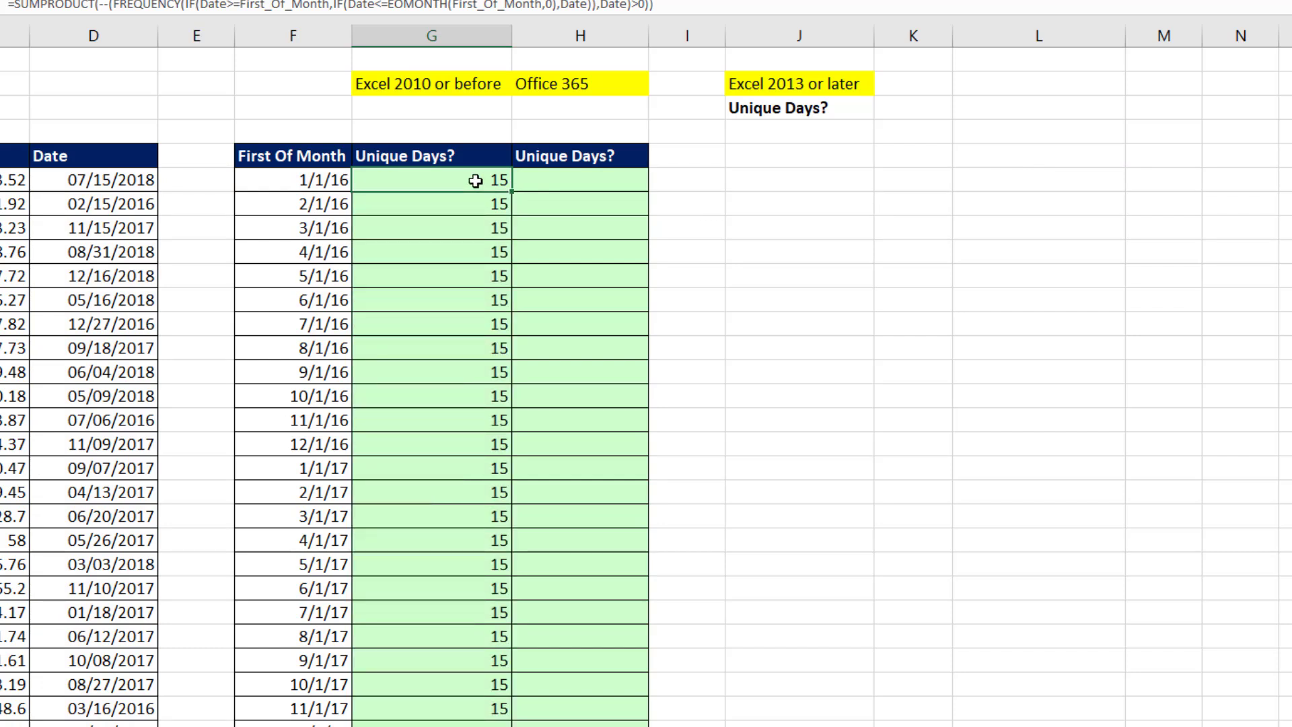
pyautogui.press('F2')
pyautogui.click(680, 181)
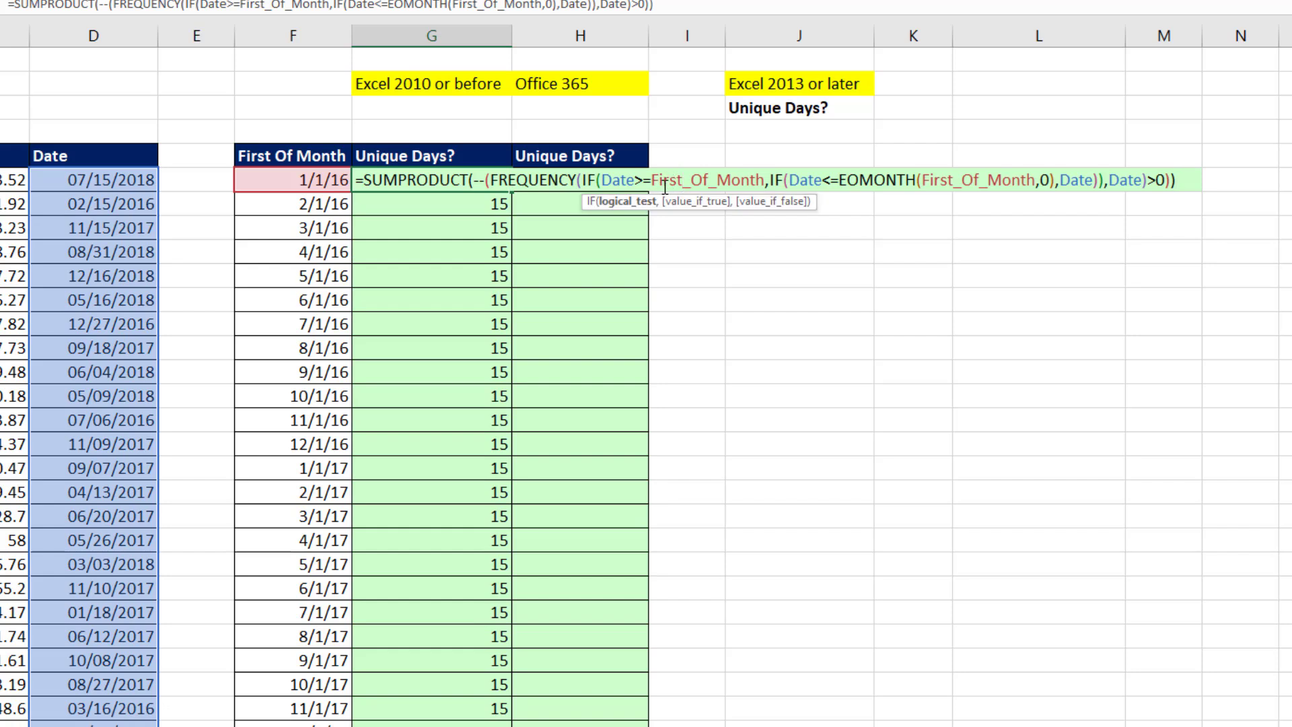
pyautogui.moveTo(651, 181); pyautogui.dragTo(765, 180)
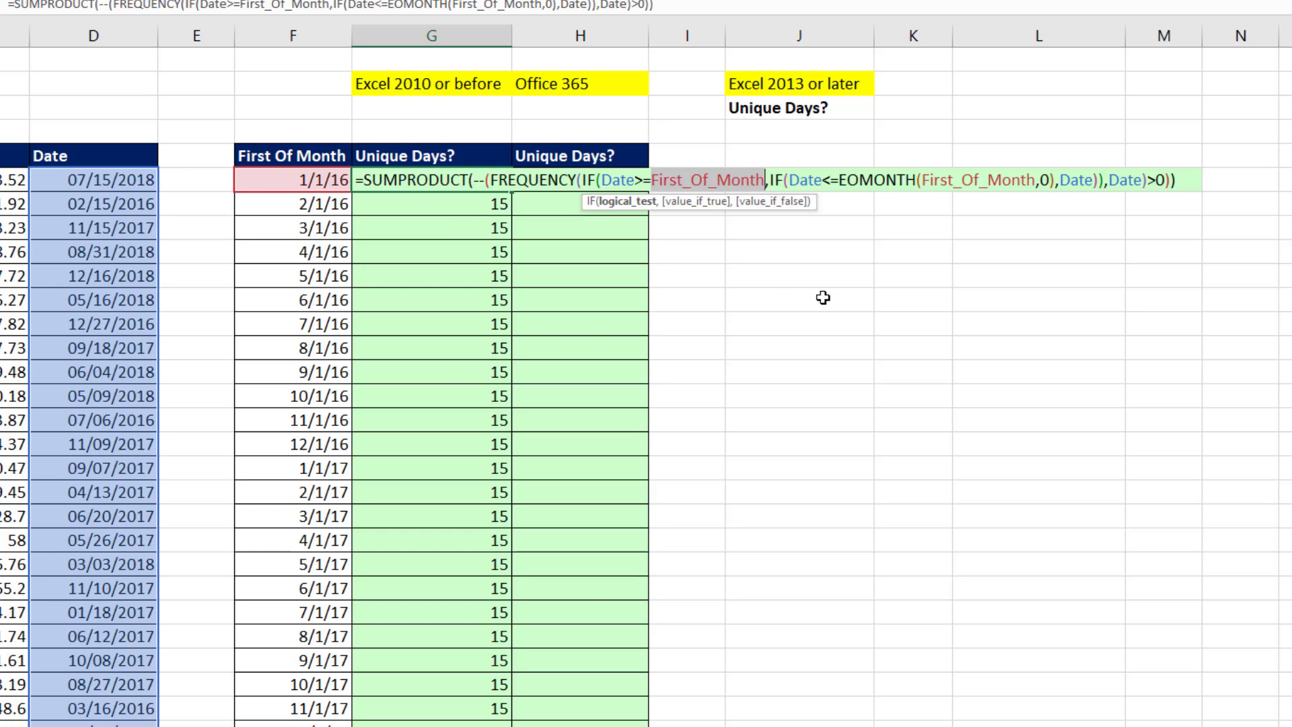
pyautogui.write('F6')
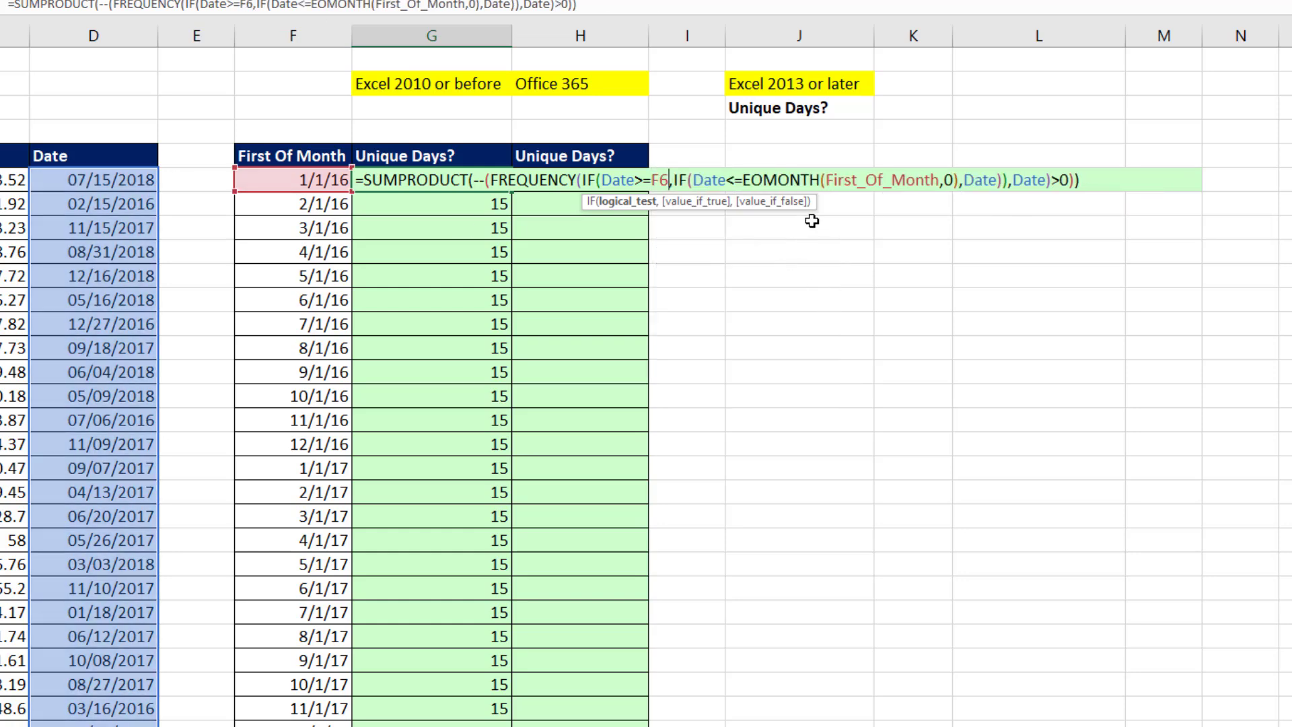
pyautogui.doubleClick(836, 180)
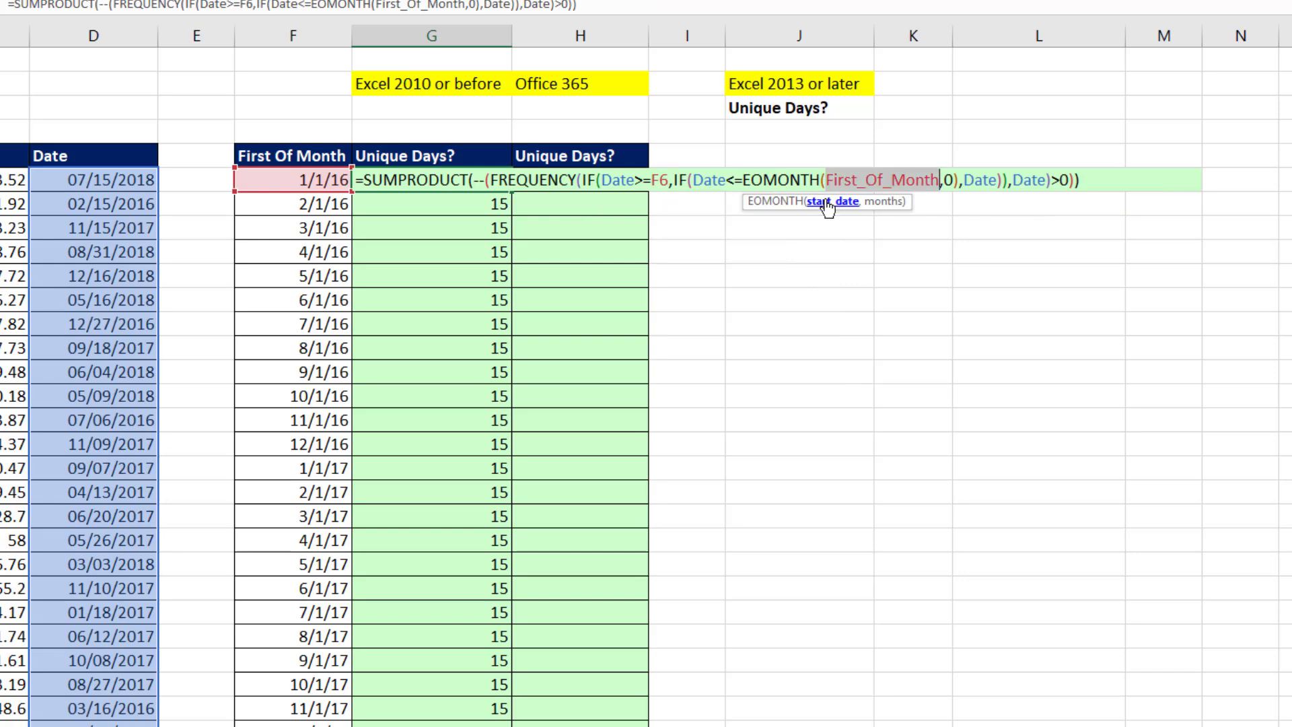
pyautogui.write('F6')
pyautogui.hotkey('ctrl', 'Return')
pyautogui.doubleClick(512, 192)
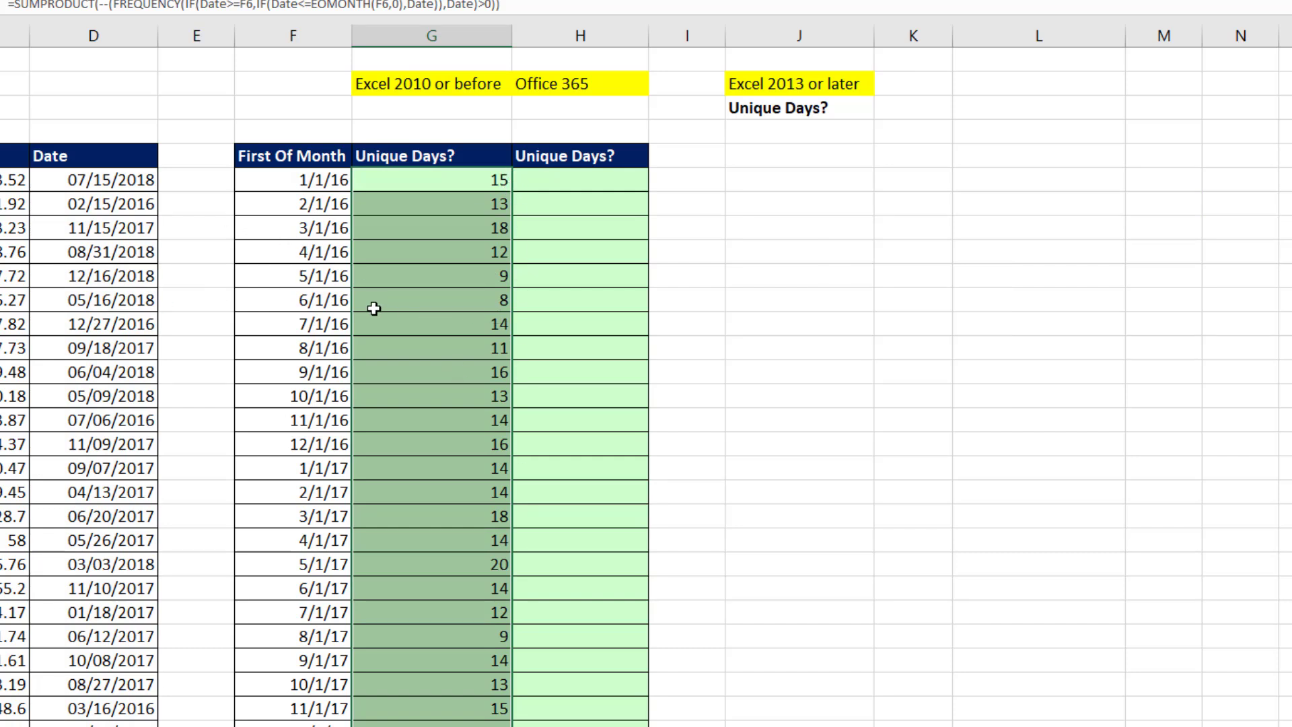
# Step: In H6, type =FILTER(Date,((Date>=F6)*(Date<=EOMONTH(F6,0))) to keep the month's dates
pyautogui.click(571, 180)
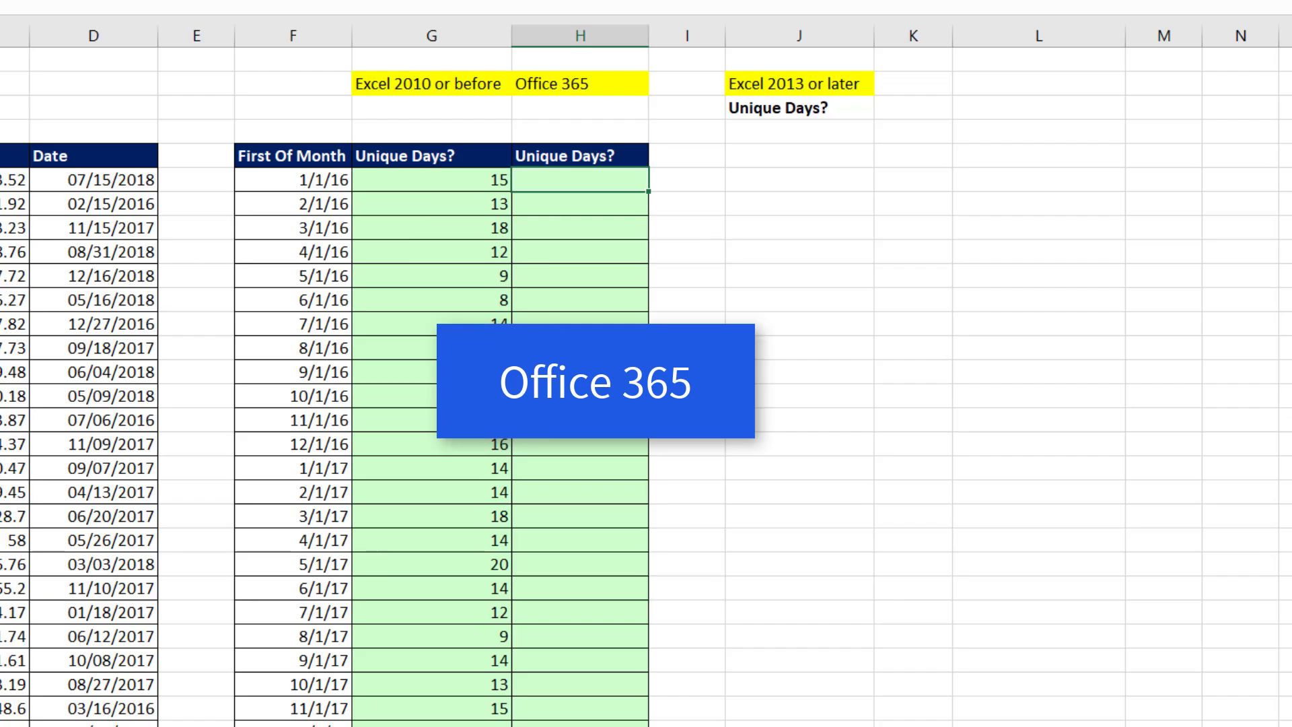
pyautogui.write('=fi')
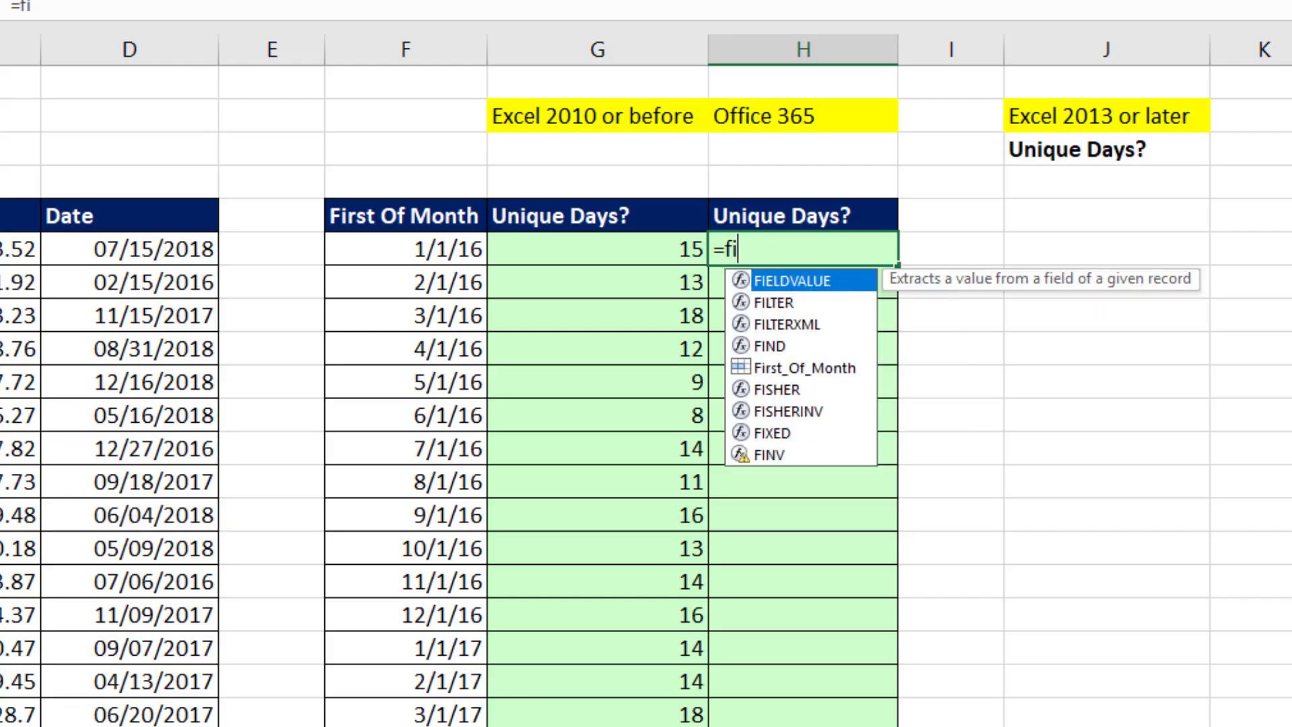
pyautogui.write('l')
pyautogui.press('Tab')
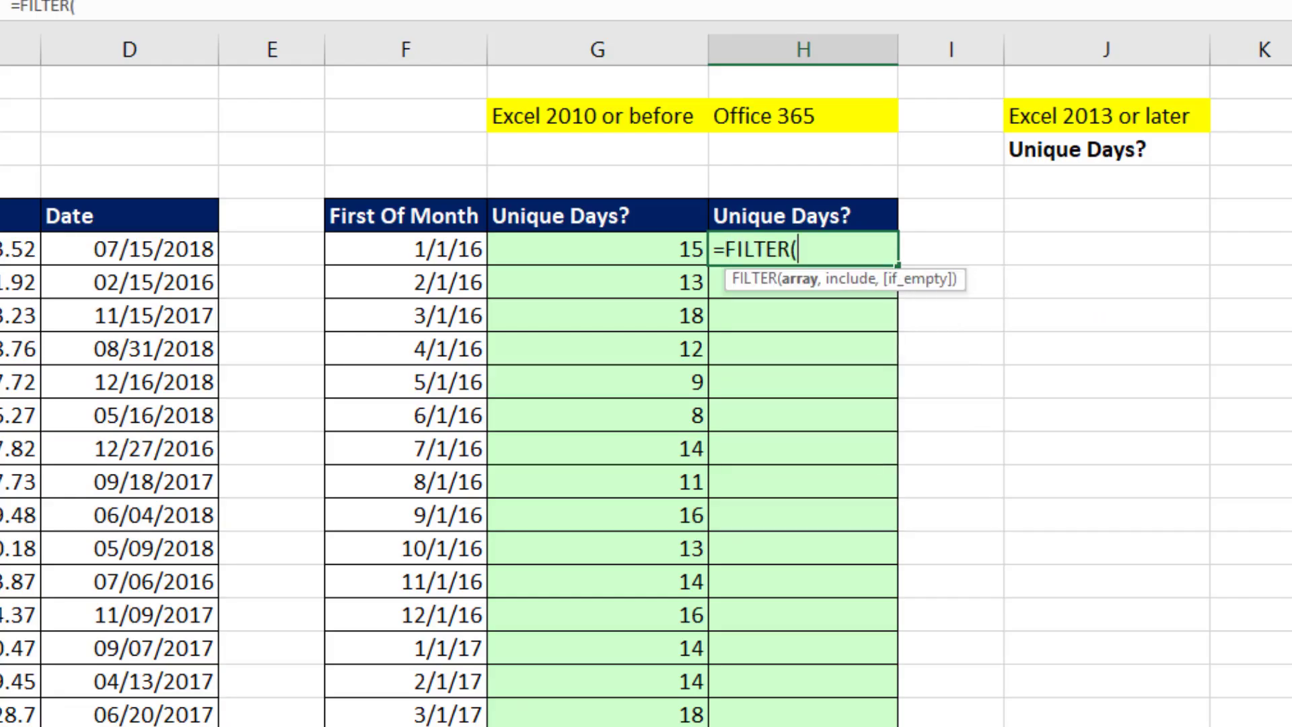
pyautogui.write('Date')
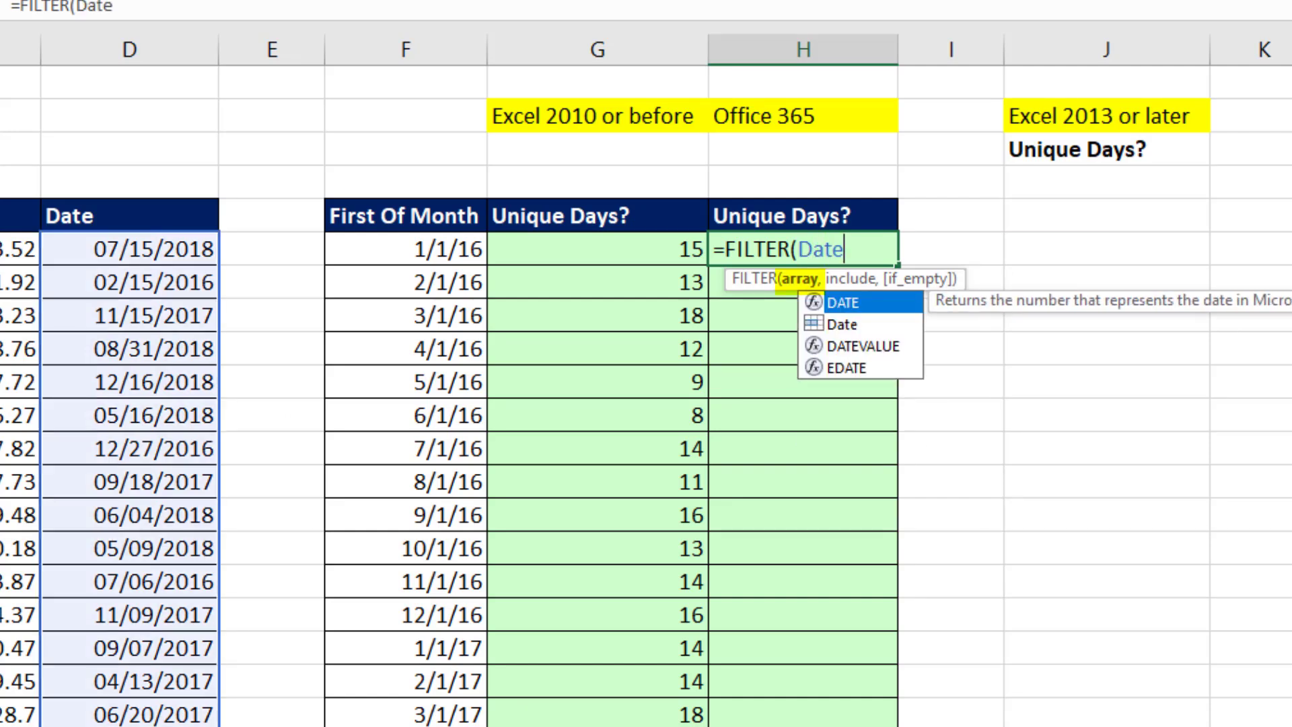
pyautogui.press('Down')
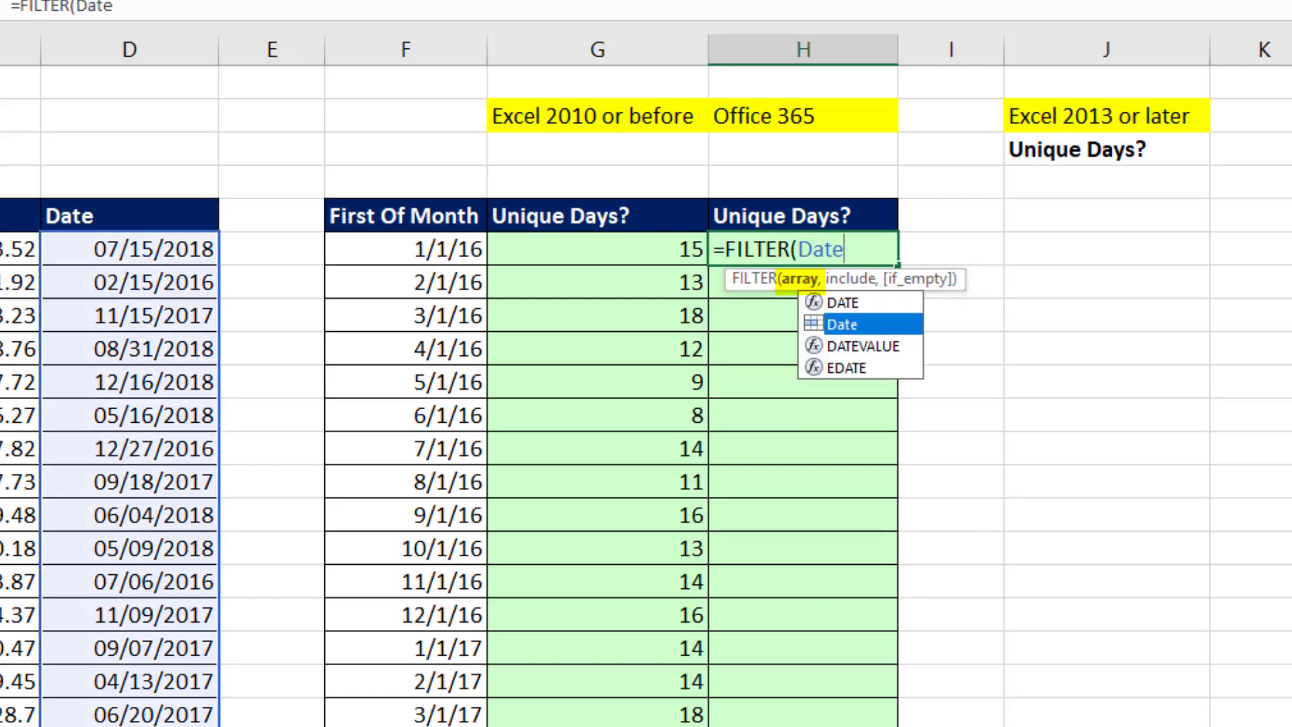
pyautogui.press('Escape')
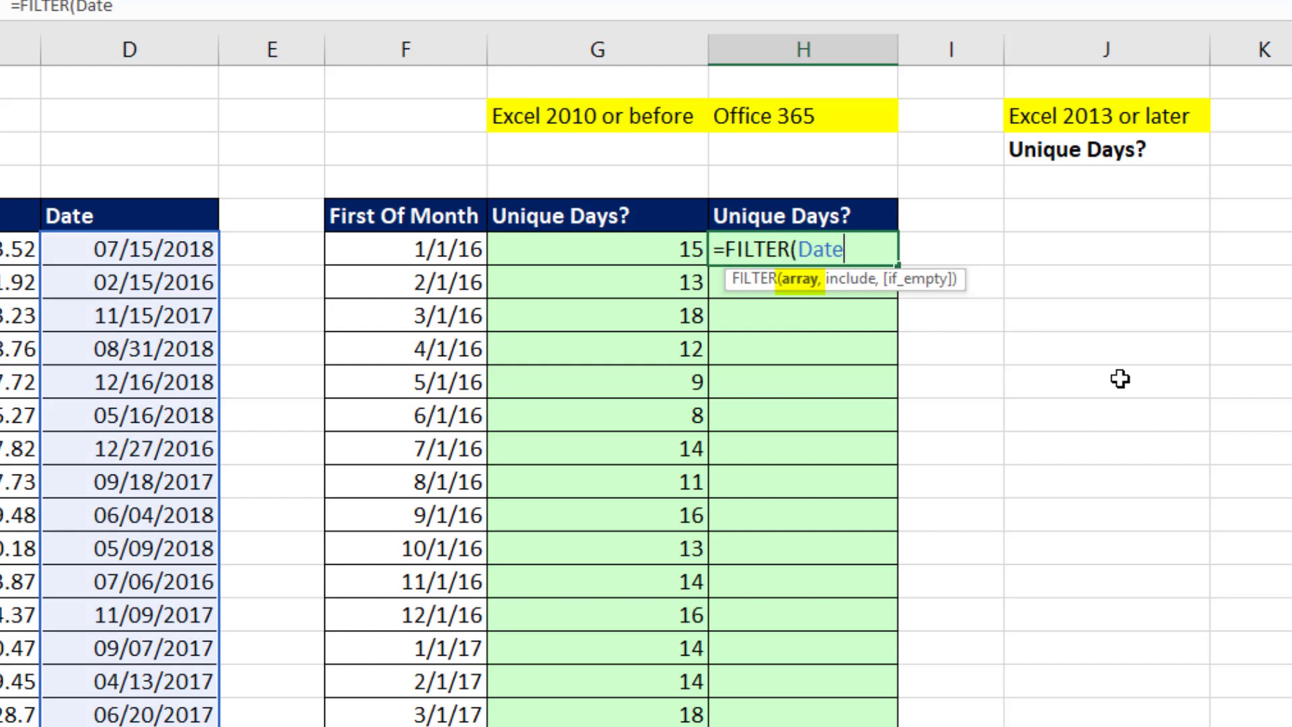
pyautogui.write(',((Date> =F6')
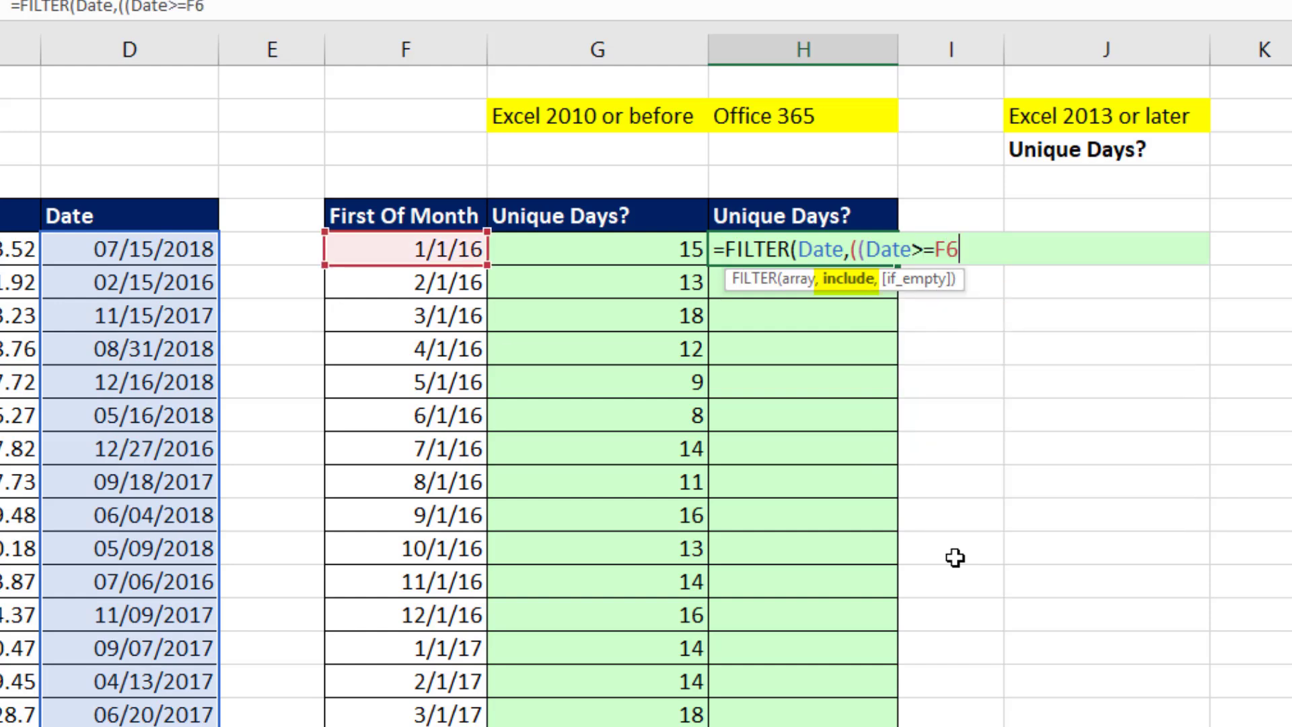
pyautogui.write(')*(Date')
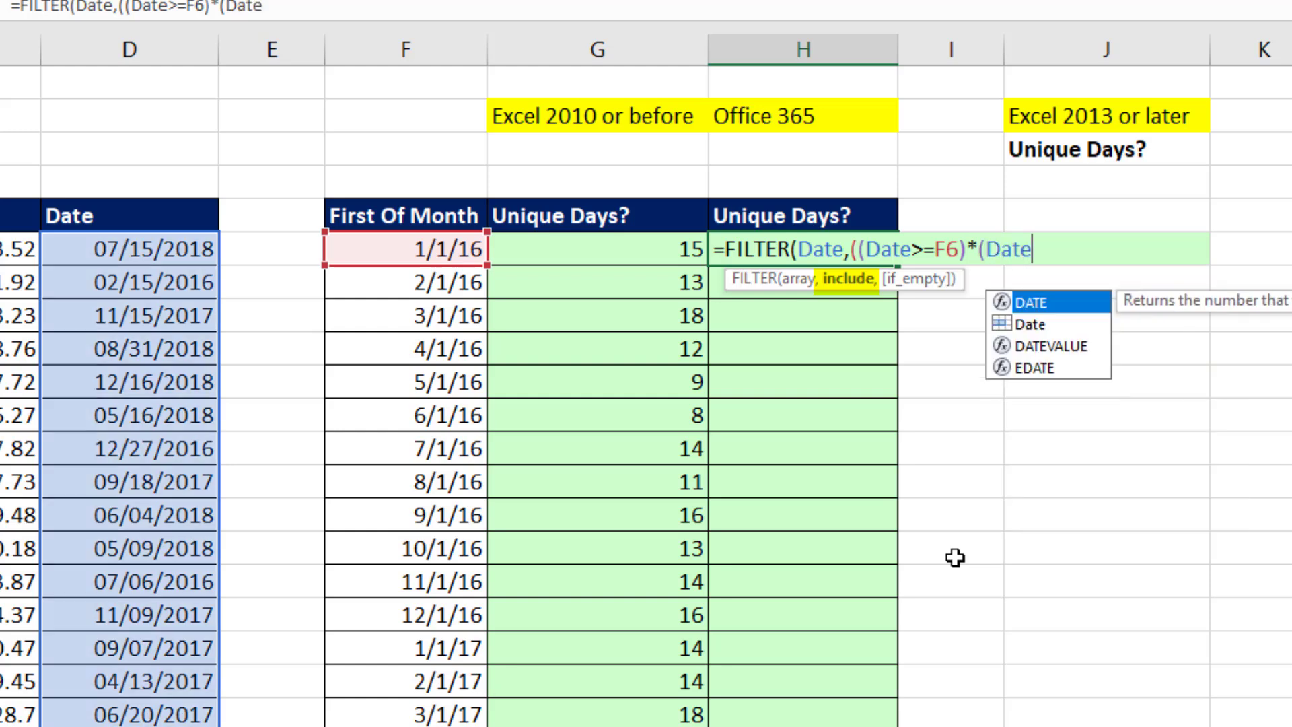
pyautogui.write('<')
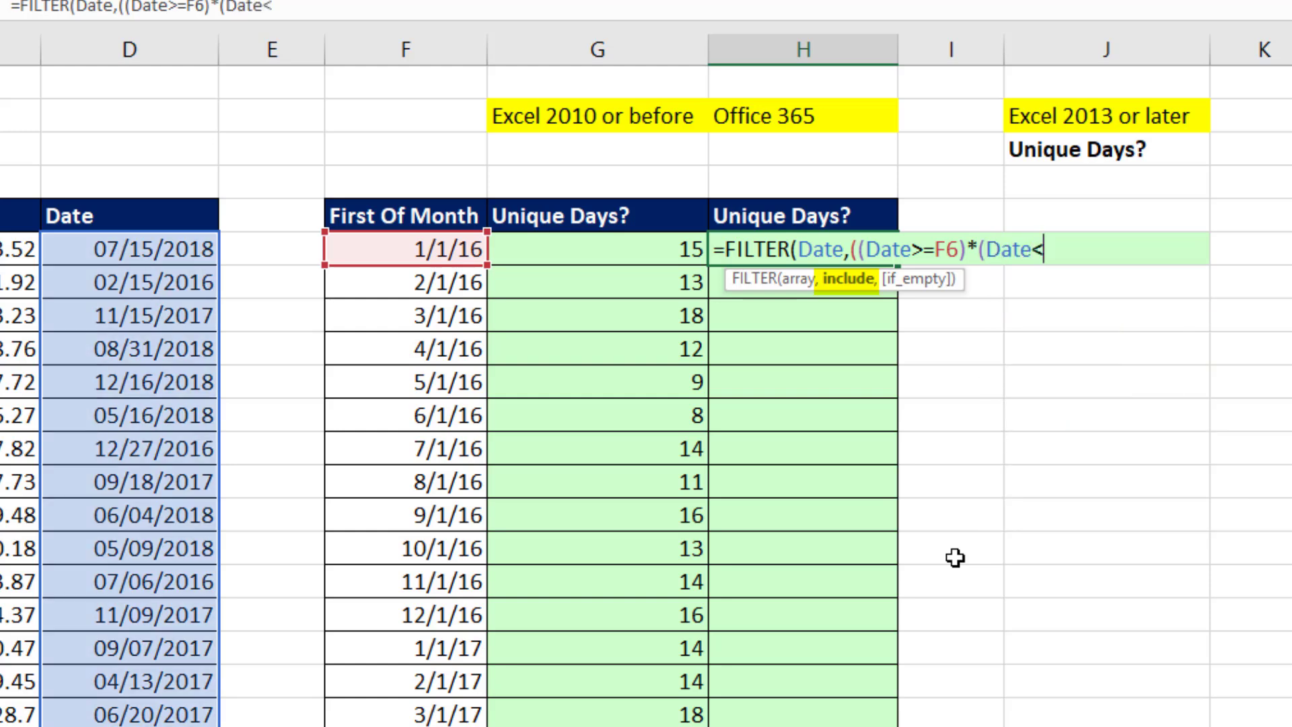
pyautogui.write('=E')
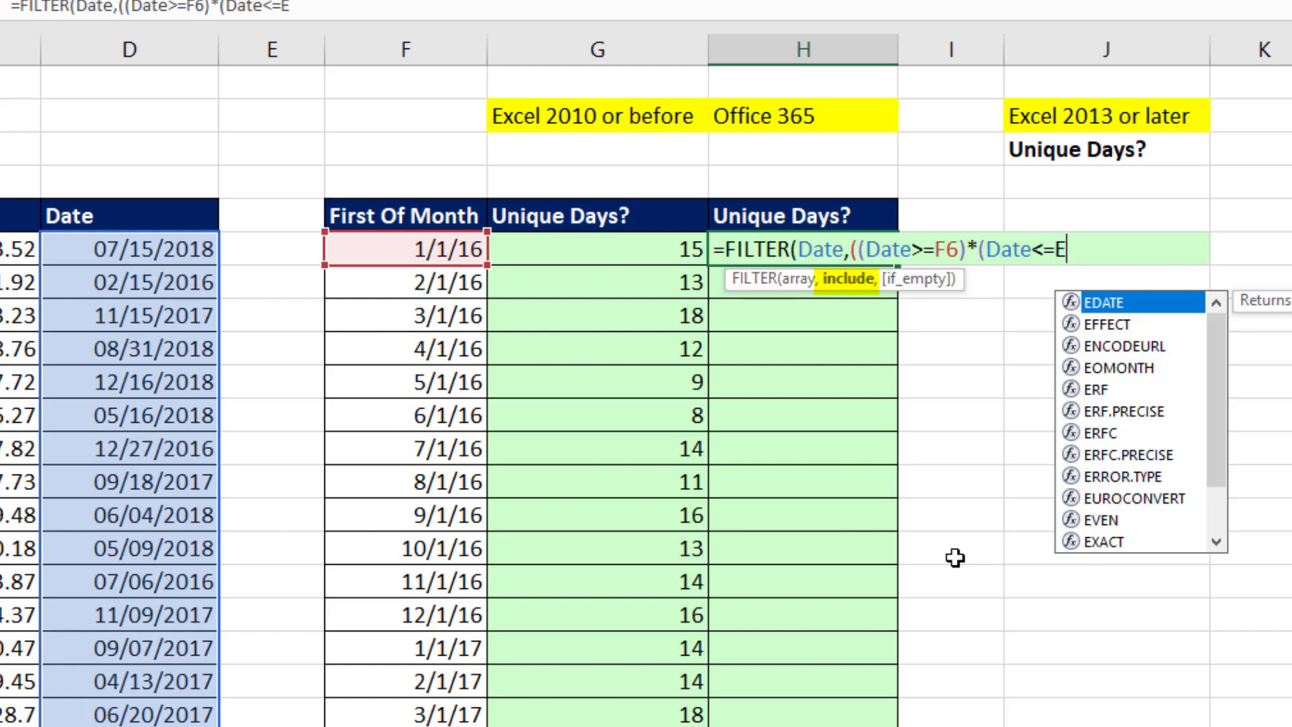
pyautogui.write('OMONTH(F6,')
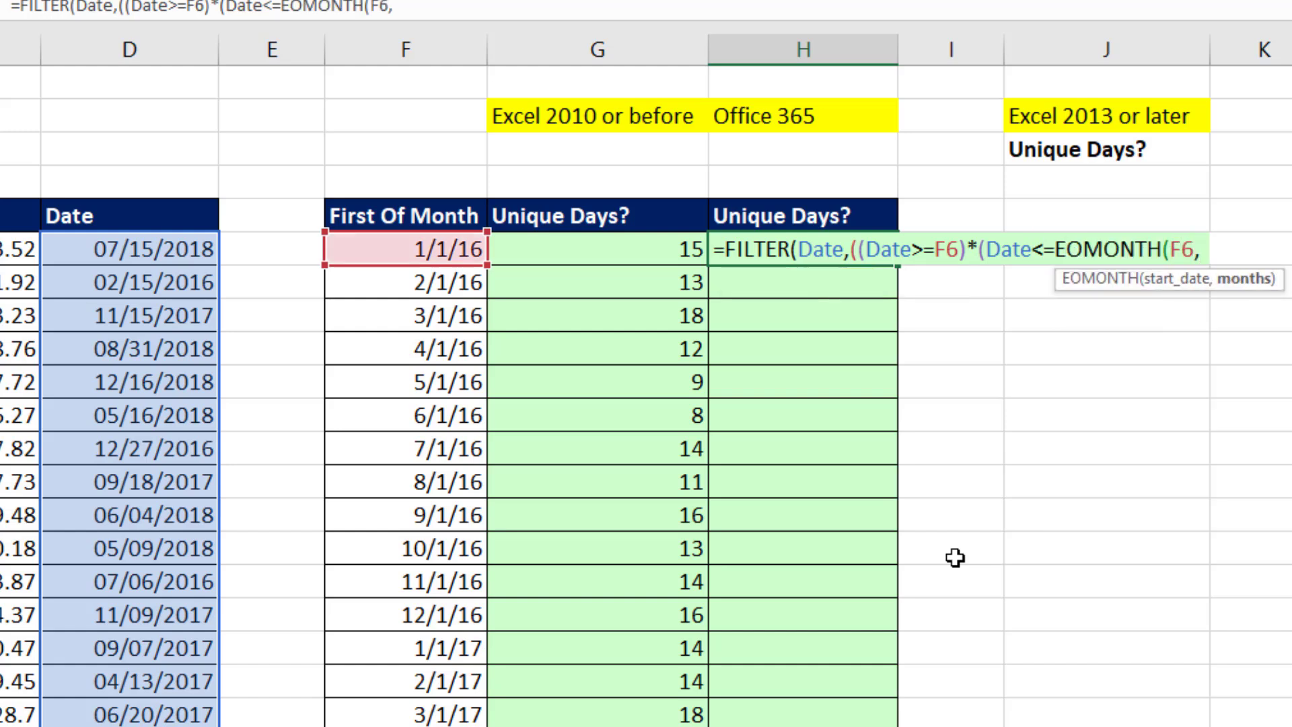
pyautogui.write('0)')
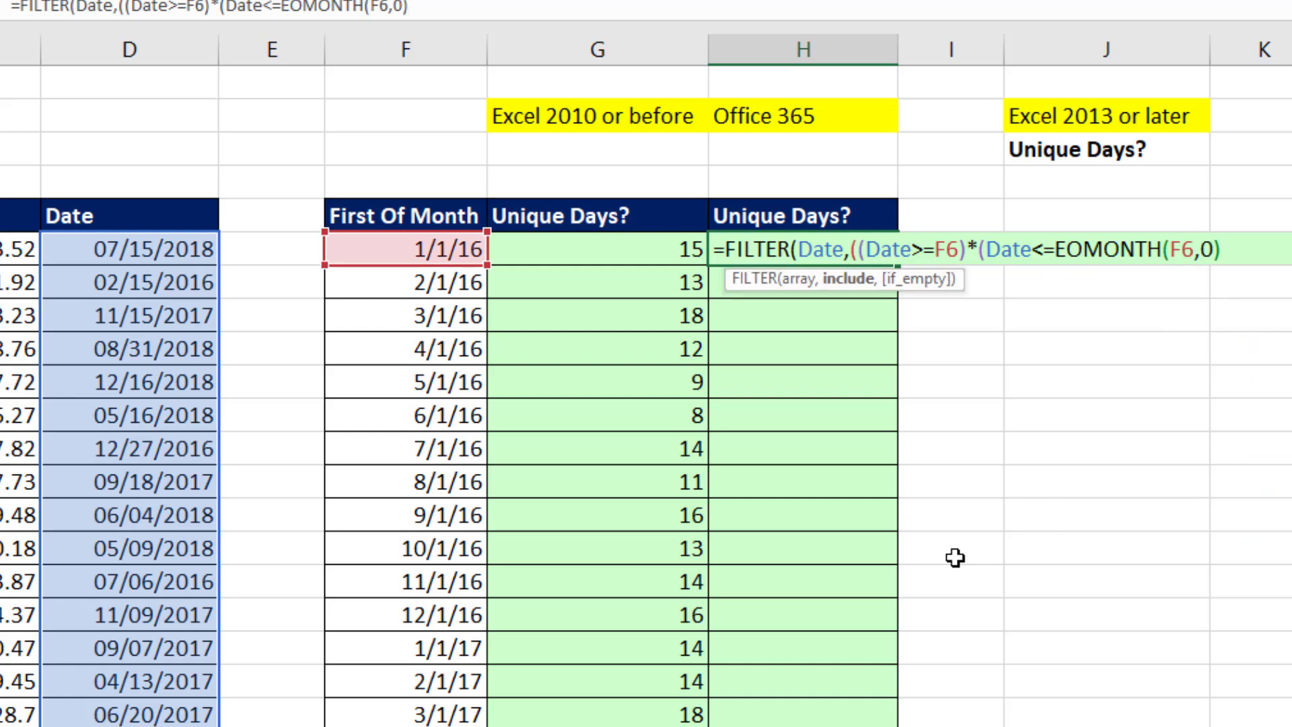
pyautogui.write('))')
# Step: Preview FILTER's include test as 0s and 1s, then restore it
pyautogui.click(848, 278)
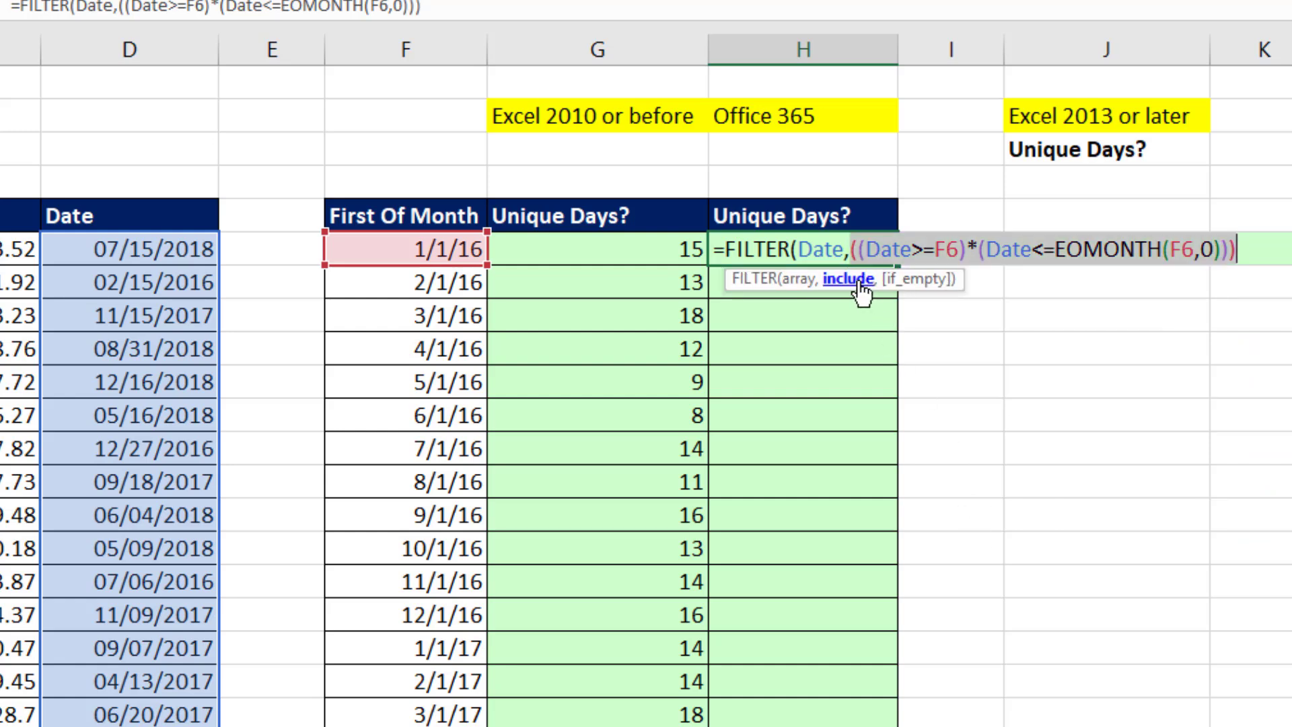
pyautogui.press('F9')
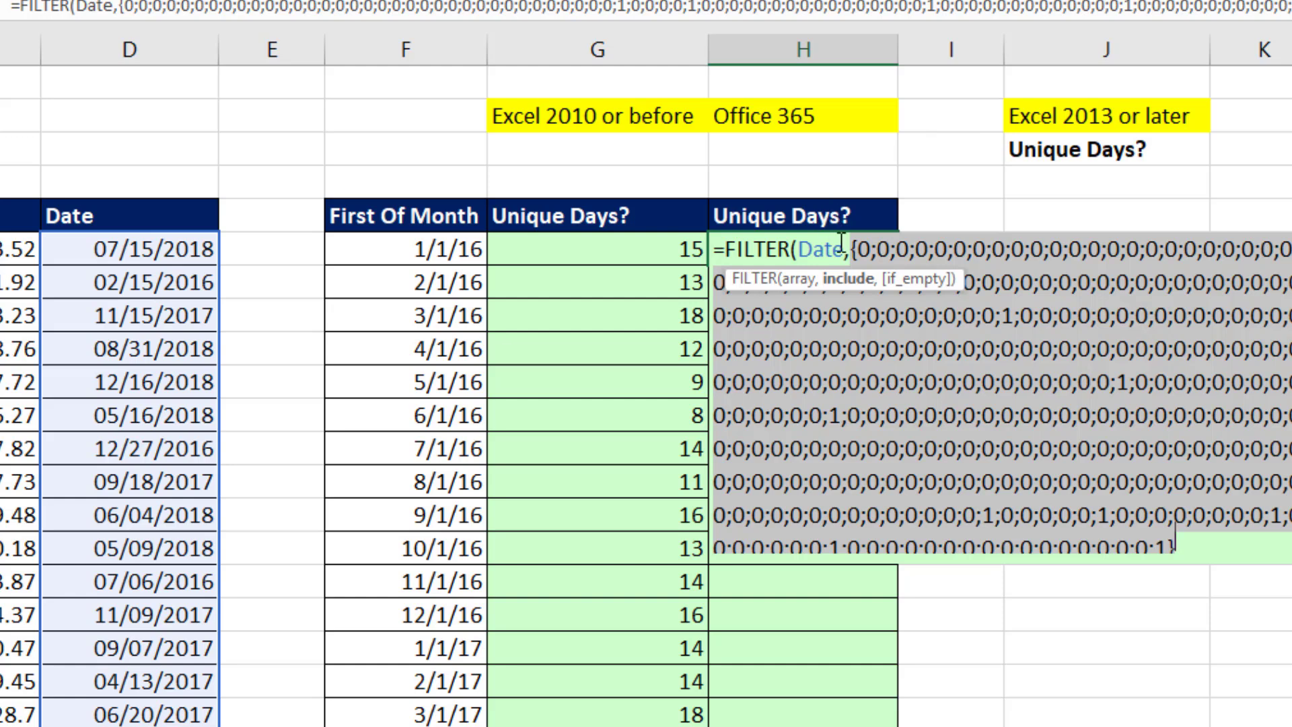
pyautogui.click(1232, 548)
pyautogui.hotkey('ctrl', 'z')
# Step: Preview the whole FILTER result as the month's date serials, then restore the formula
pyautogui.click(1274, 244)
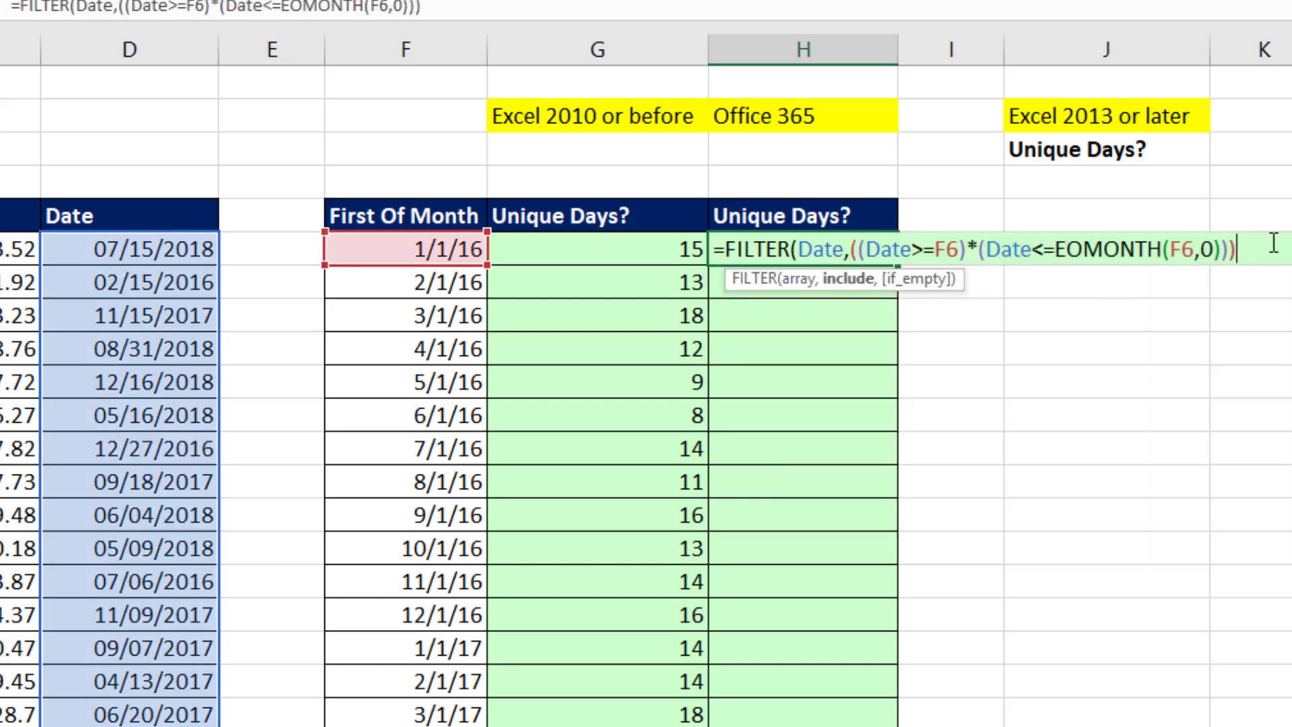
pyautogui.press('F9')
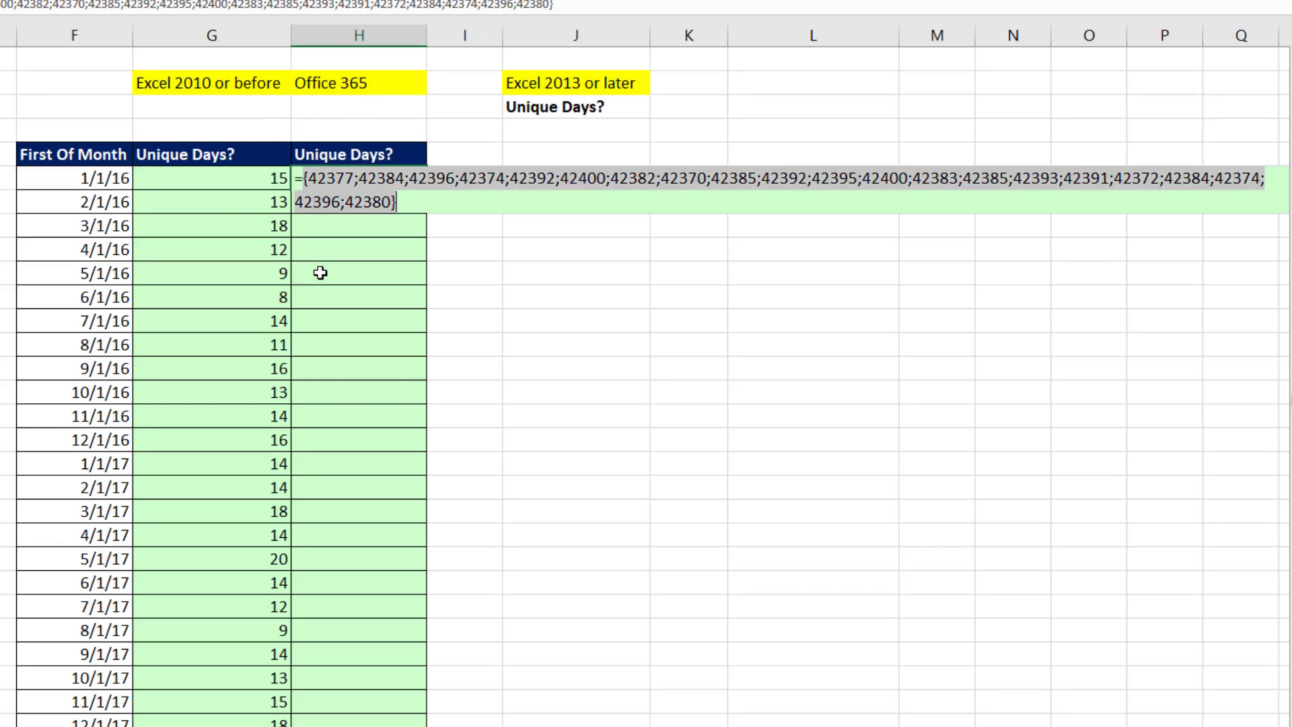
pyautogui.hotkey('ctrl', 'z')
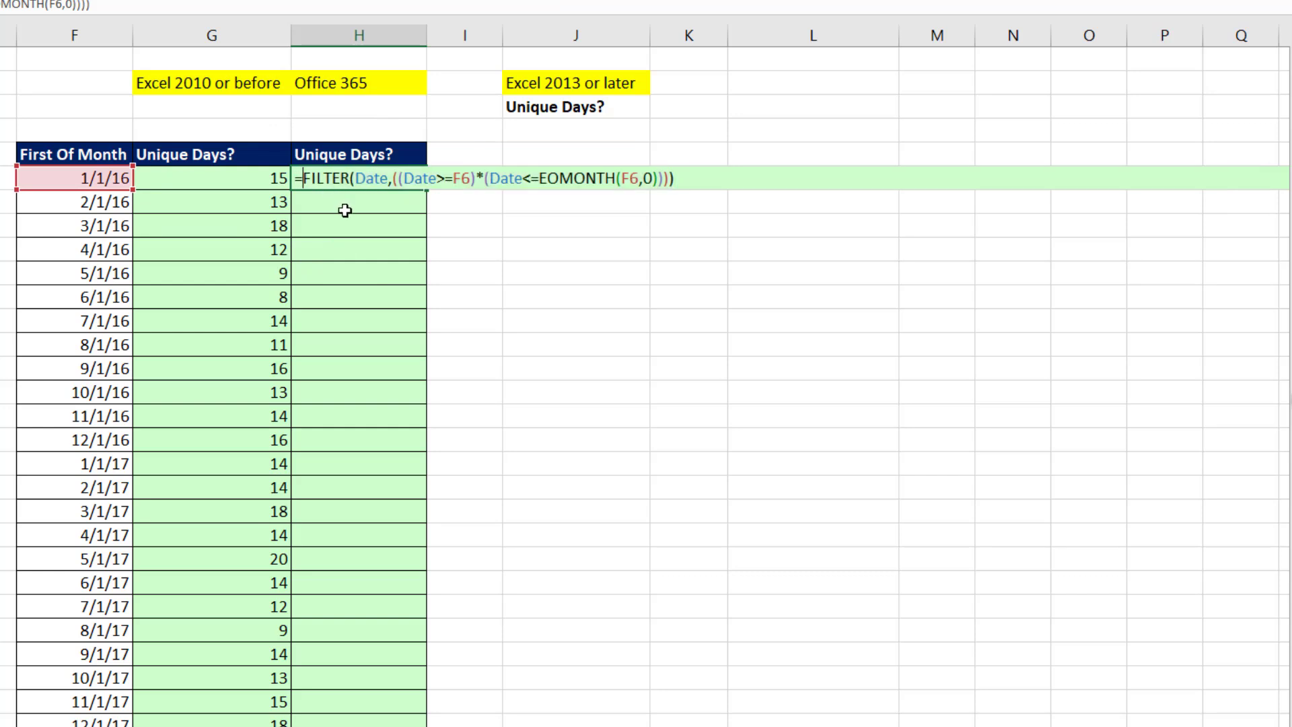
# Step: Wrap H6's FILTER formula in UNIQUE( … ) so it returns only distinct dates
pyautogui.write('uniq')
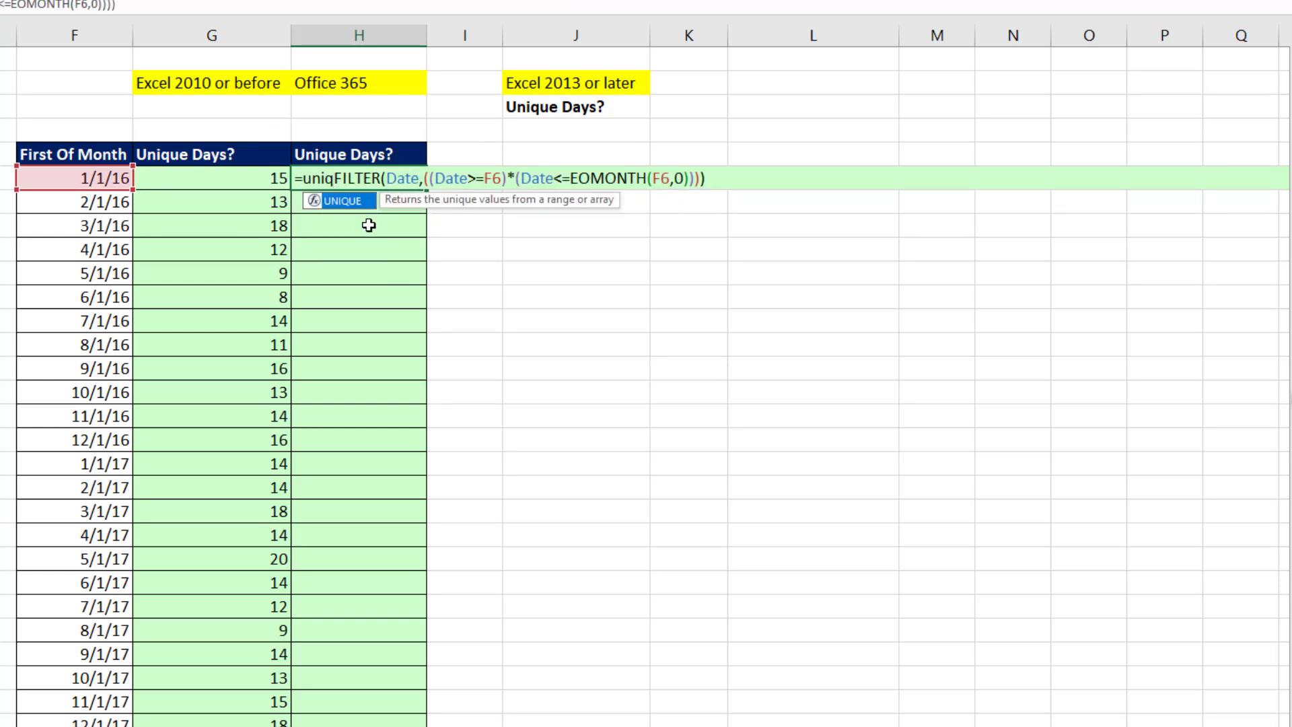
pyautogui.press('Tab')
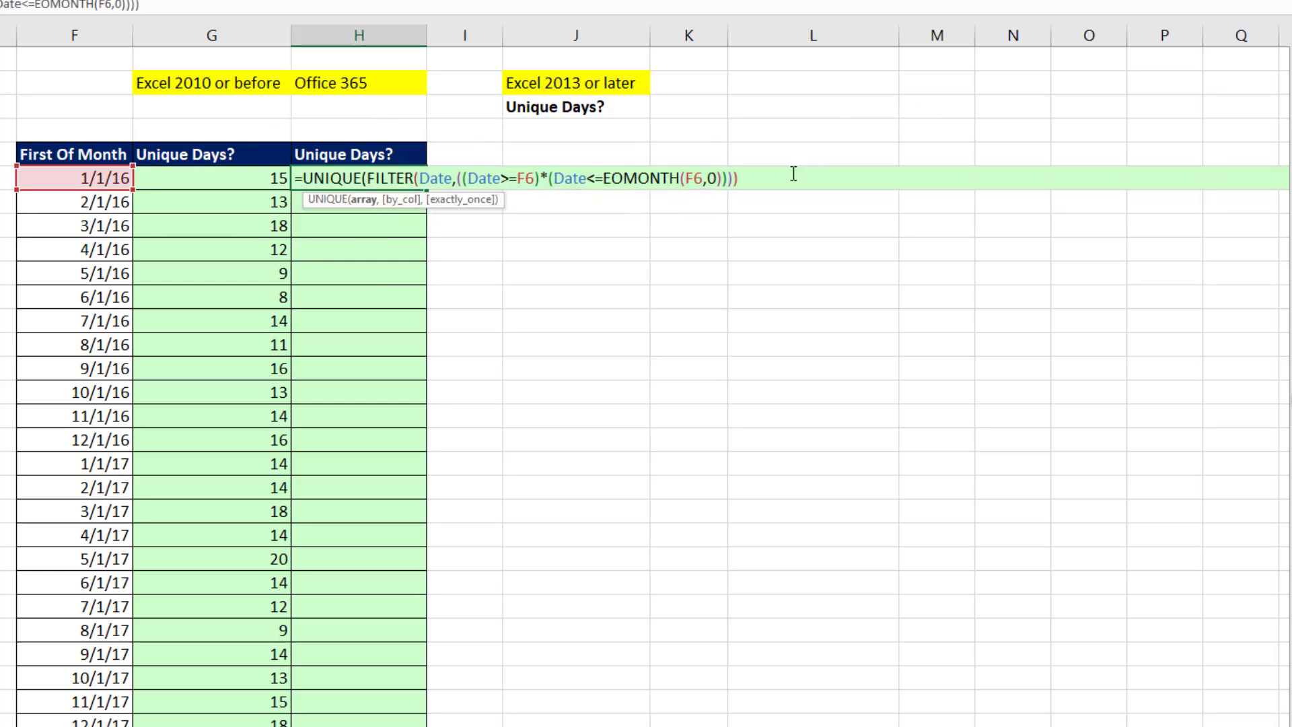
pyautogui.click(771, 172)
pyautogui.write(')')
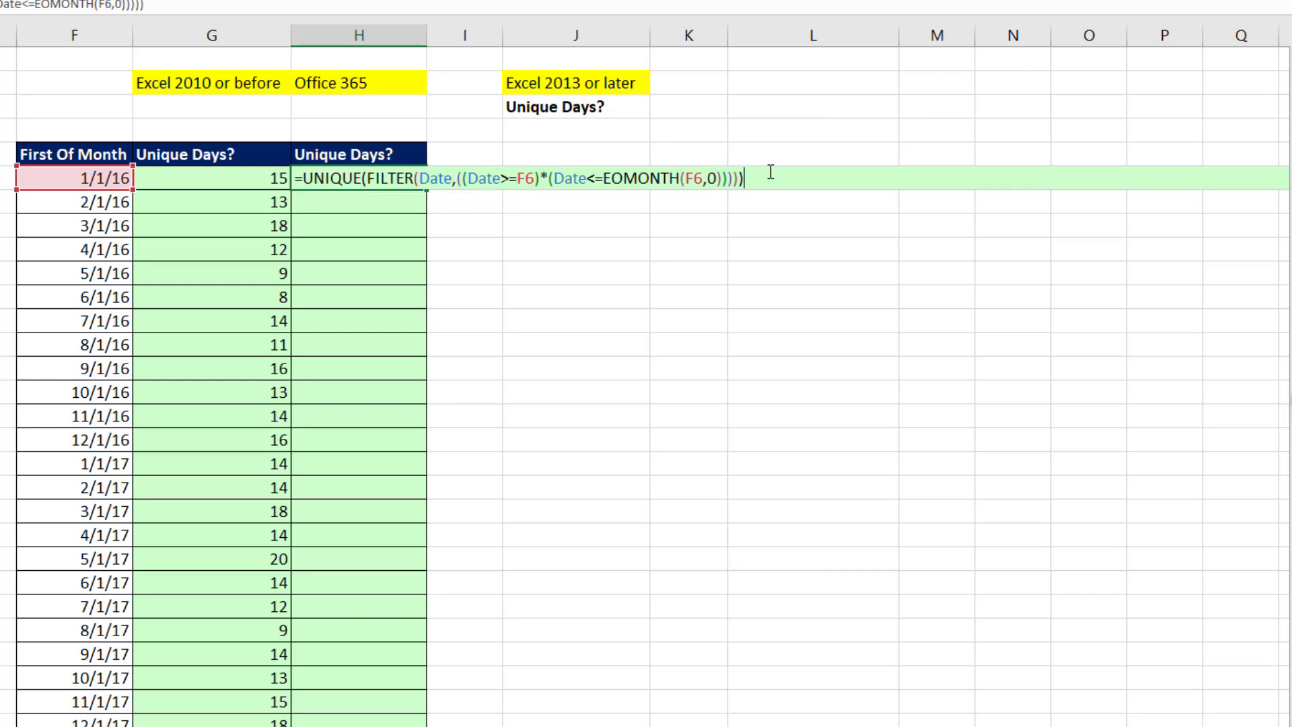
# Step: Preview the 15 distinct date serials with F9, undo, and begin typing ROWS in front
pyautogui.press('F9')
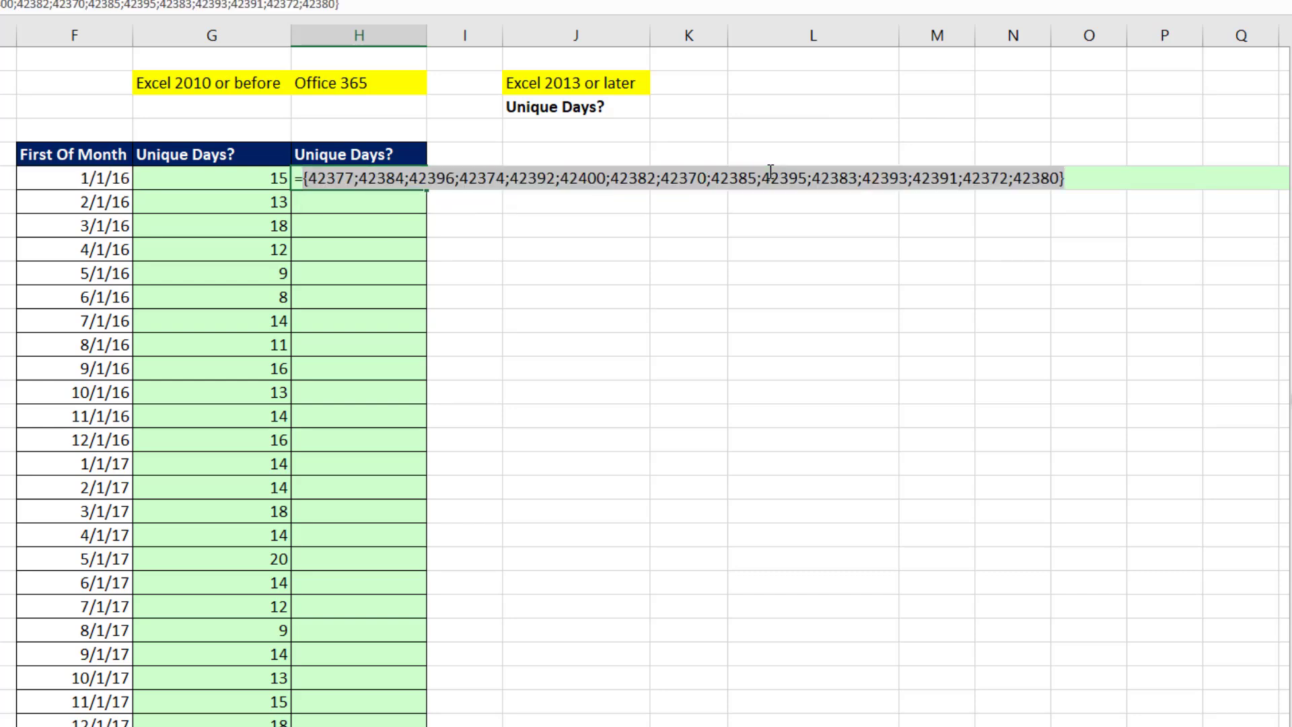
pyautogui.hotkey('ctrl', 'z')
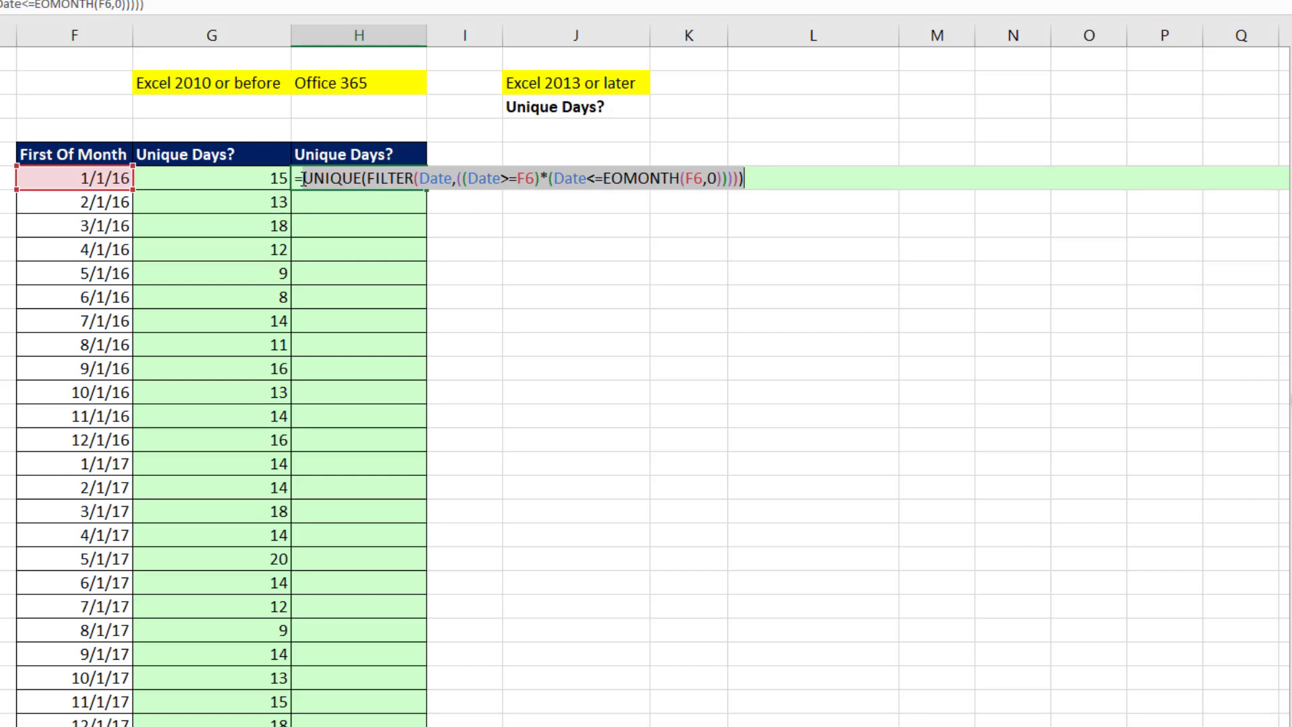
pyautogui.press('Left')
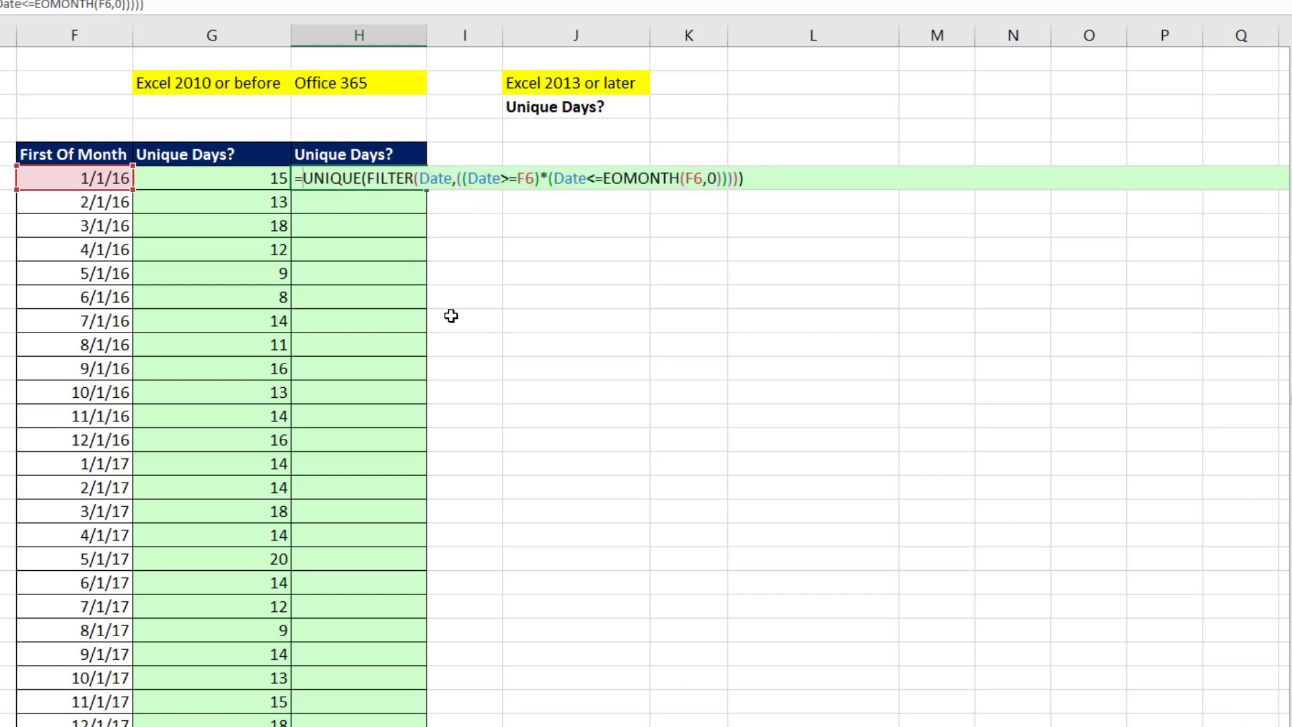
pyautogui.write('Row')
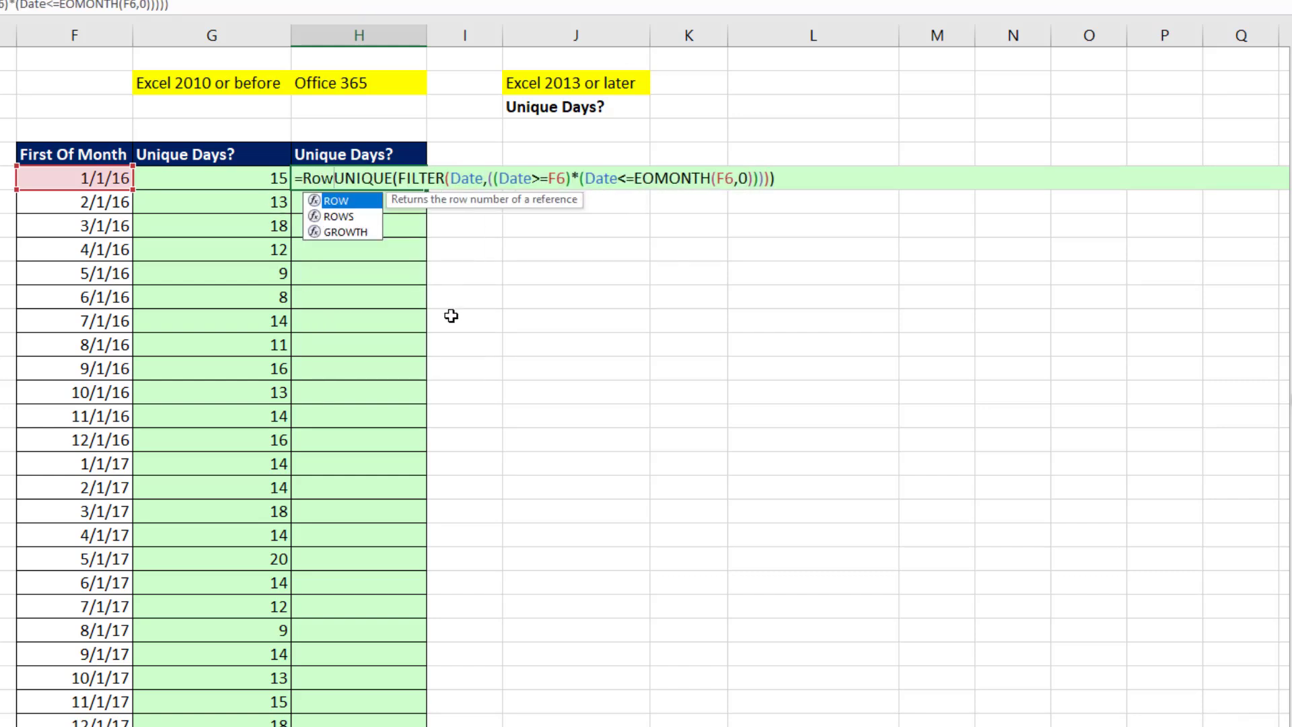
pyautogui.write('s')
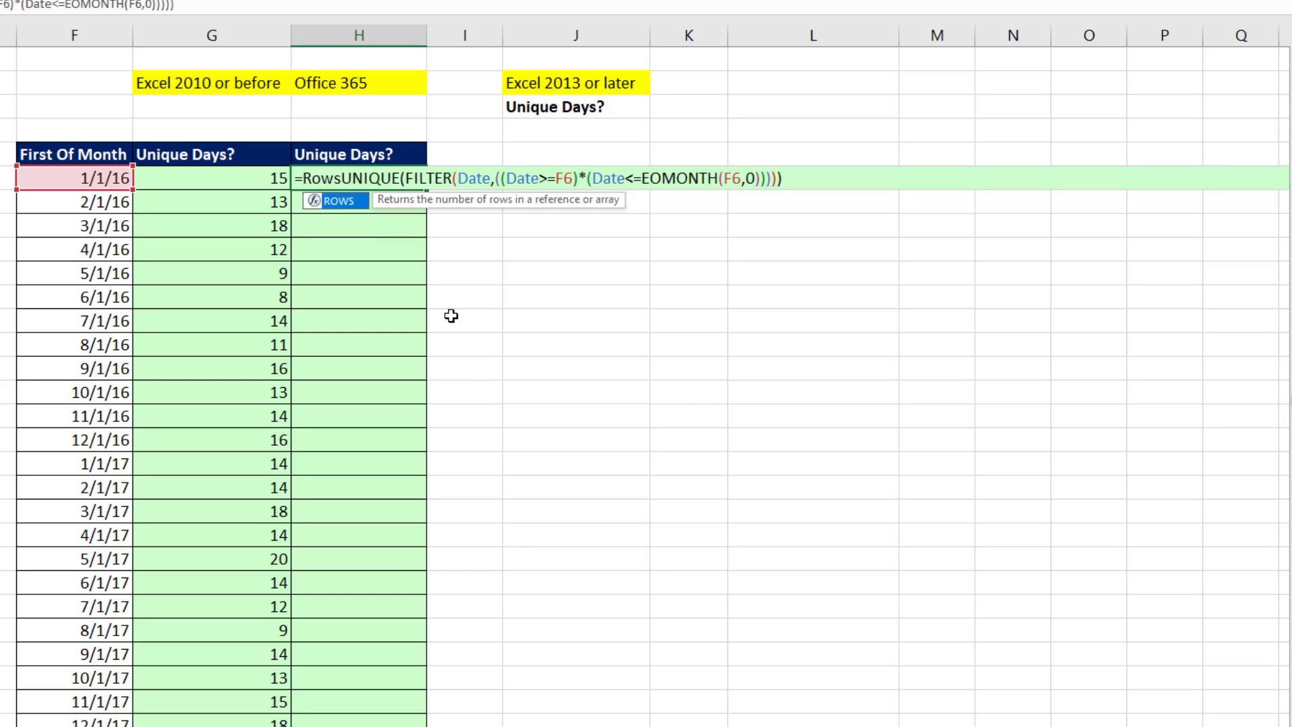
# Step: Complete H6 as ROWS(UNIQUE(FILTER(…))) and fill it down column H to match column G
pyautogui.press('Tab')
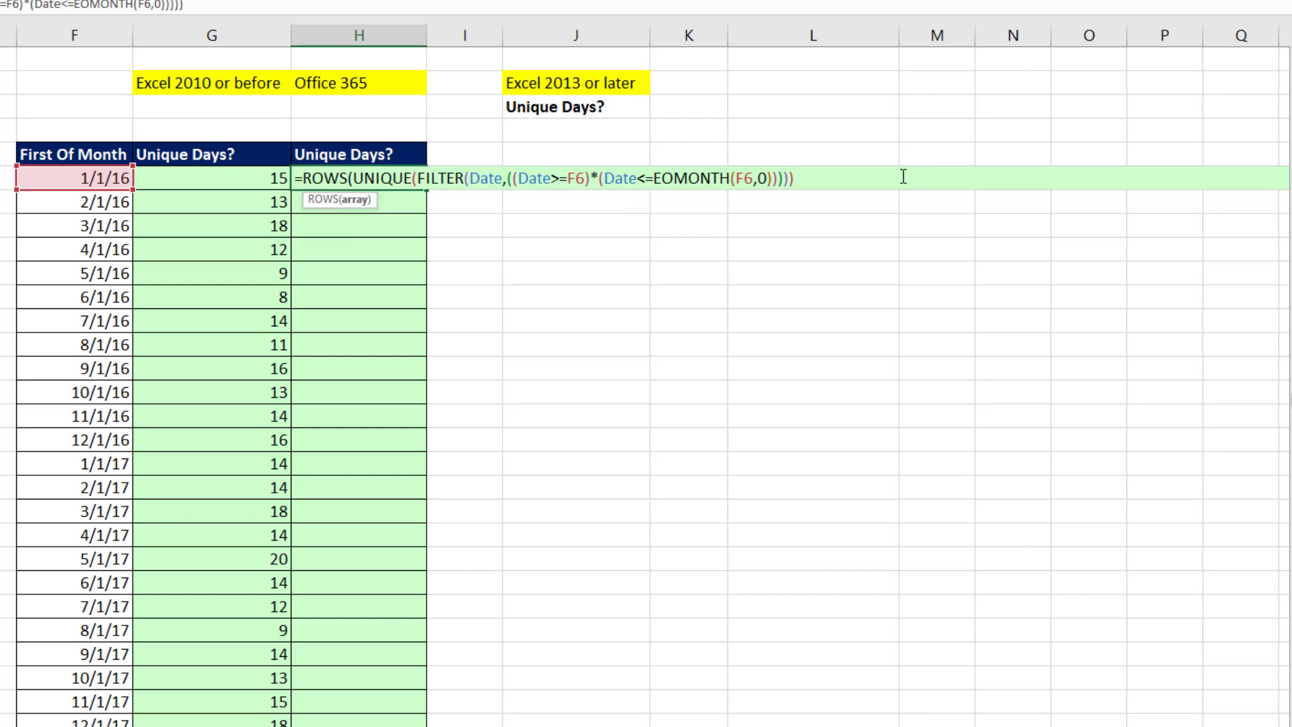
pyautogui.write(')')
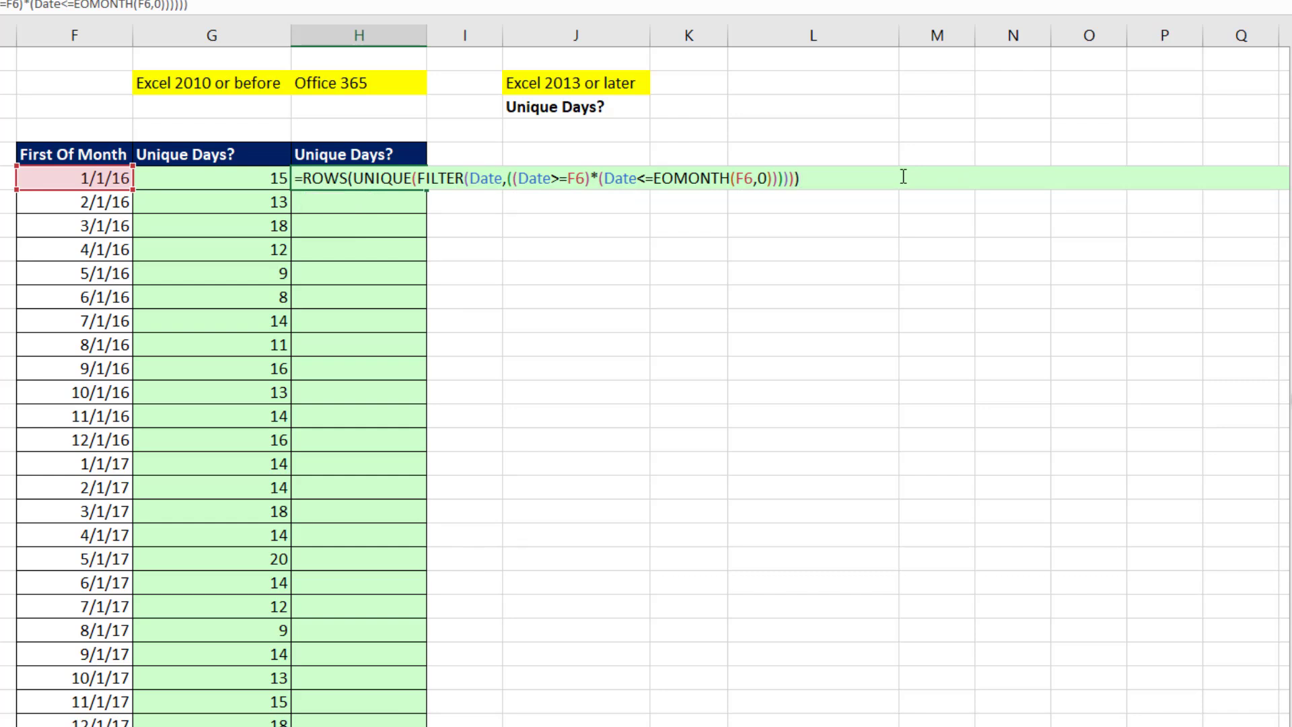
pyautogui.hotkey('ctrl', 'Return')
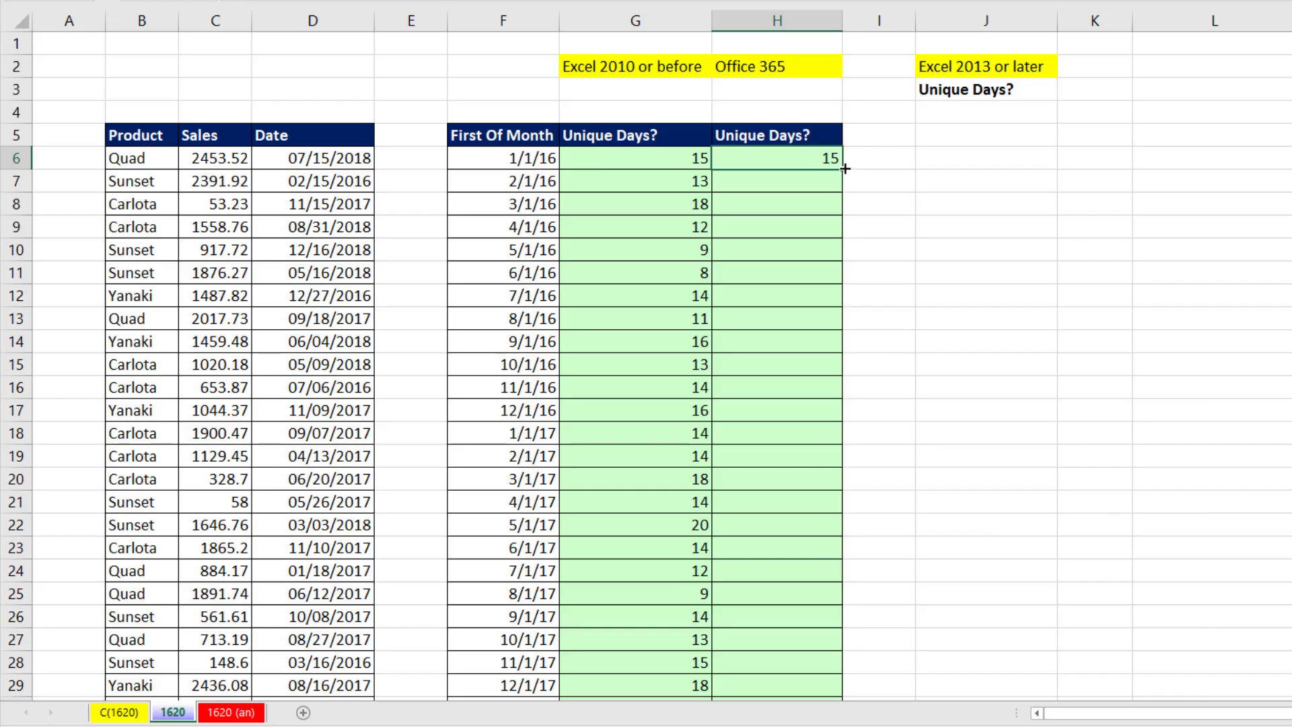
pyautogui.doubleClick(427, 190)
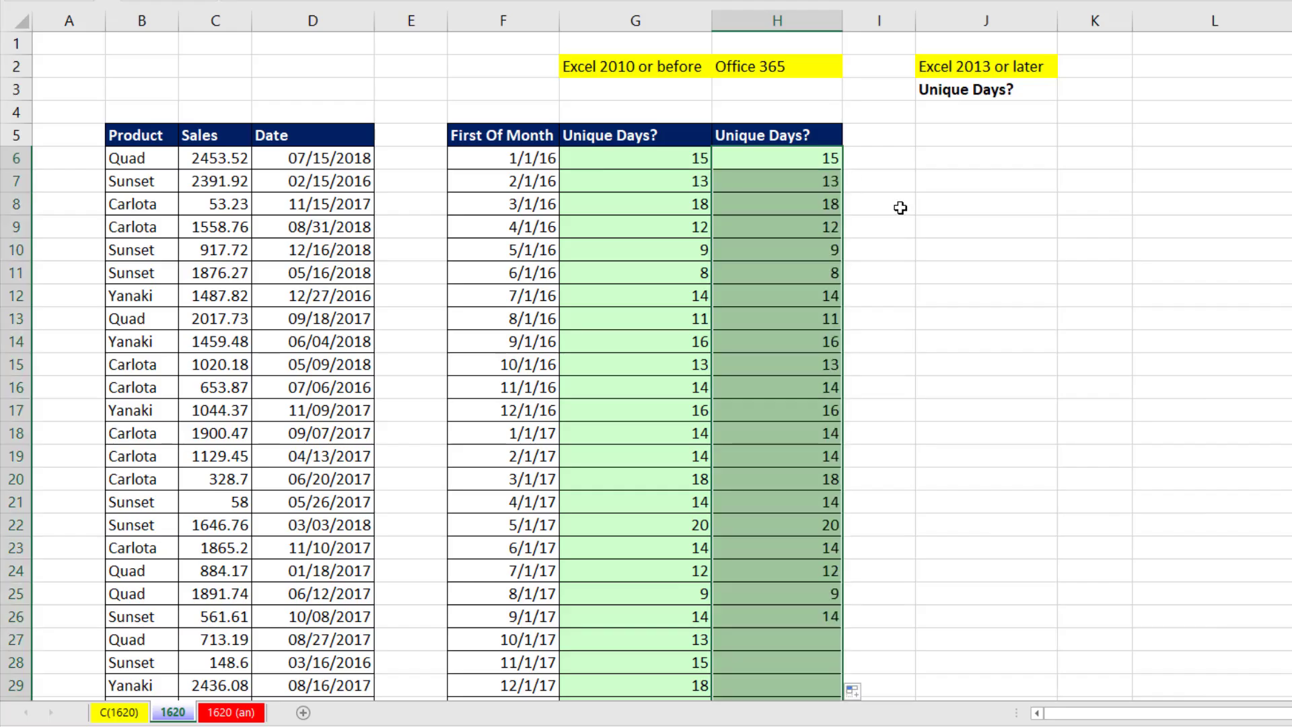
pyautogui.click(787, 165)
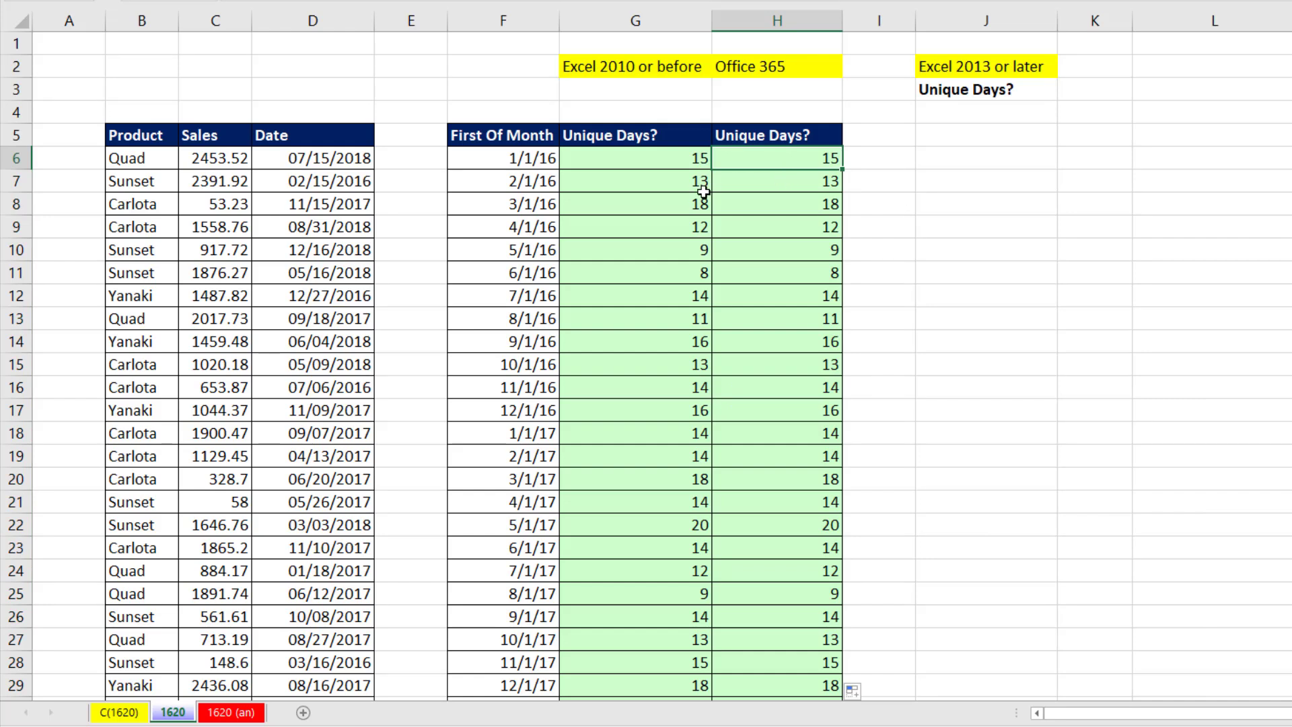
pyautogui.click(326, 161)
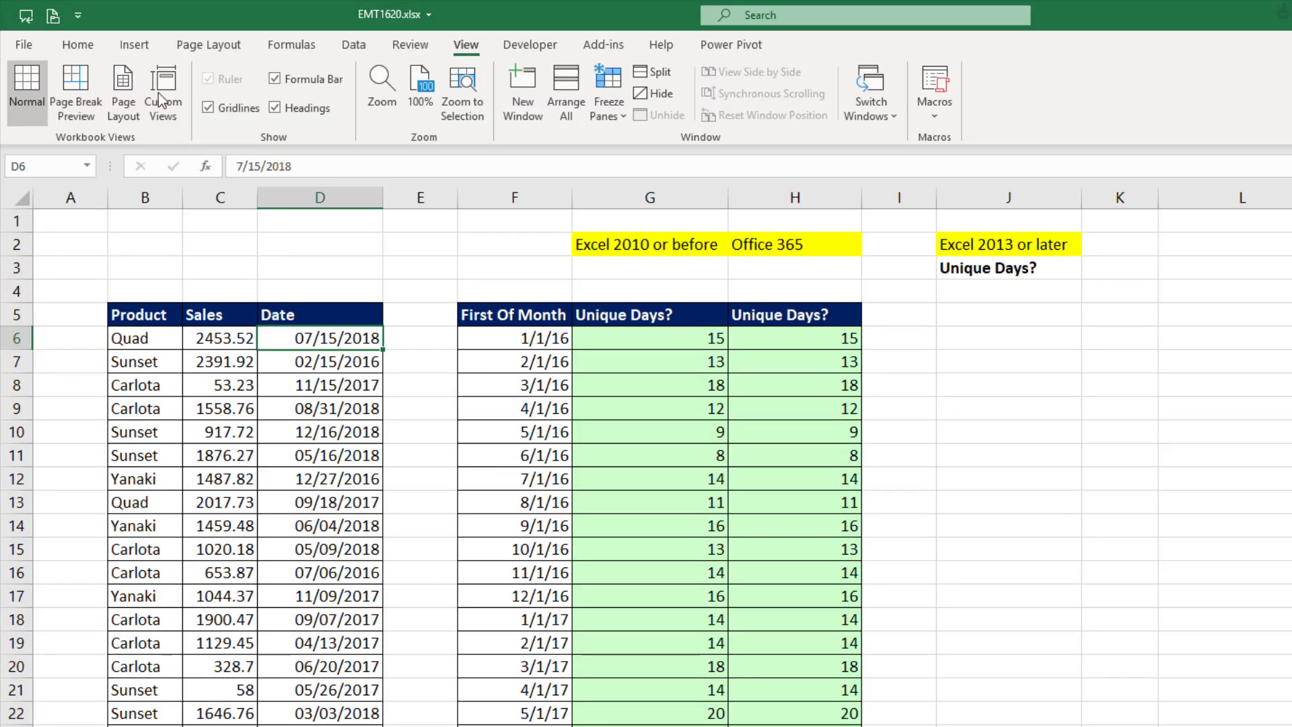
# Step: Set up a PivotTable from B5:D669 placed at J5 on this sheet, added to the Data Model
pyautogui.click(134, 45)
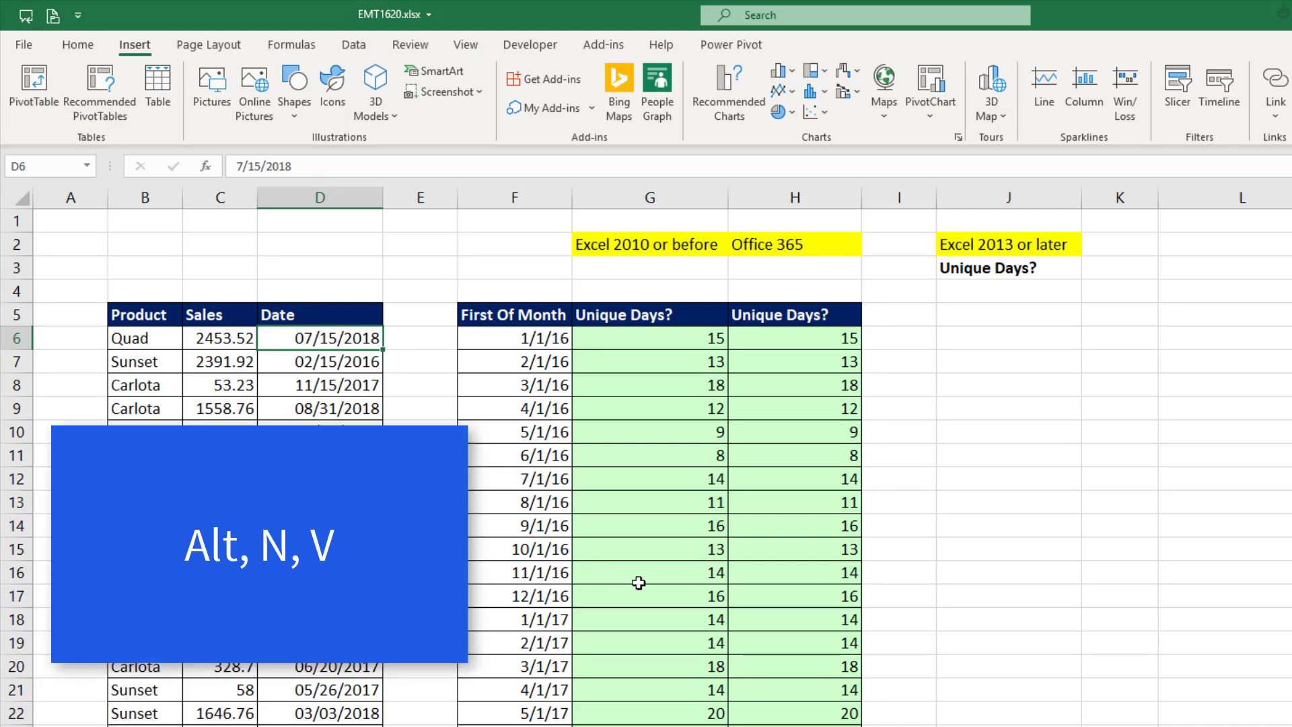
pyautogui.hotkey('alt', 'n')
pyautogui.press('v')
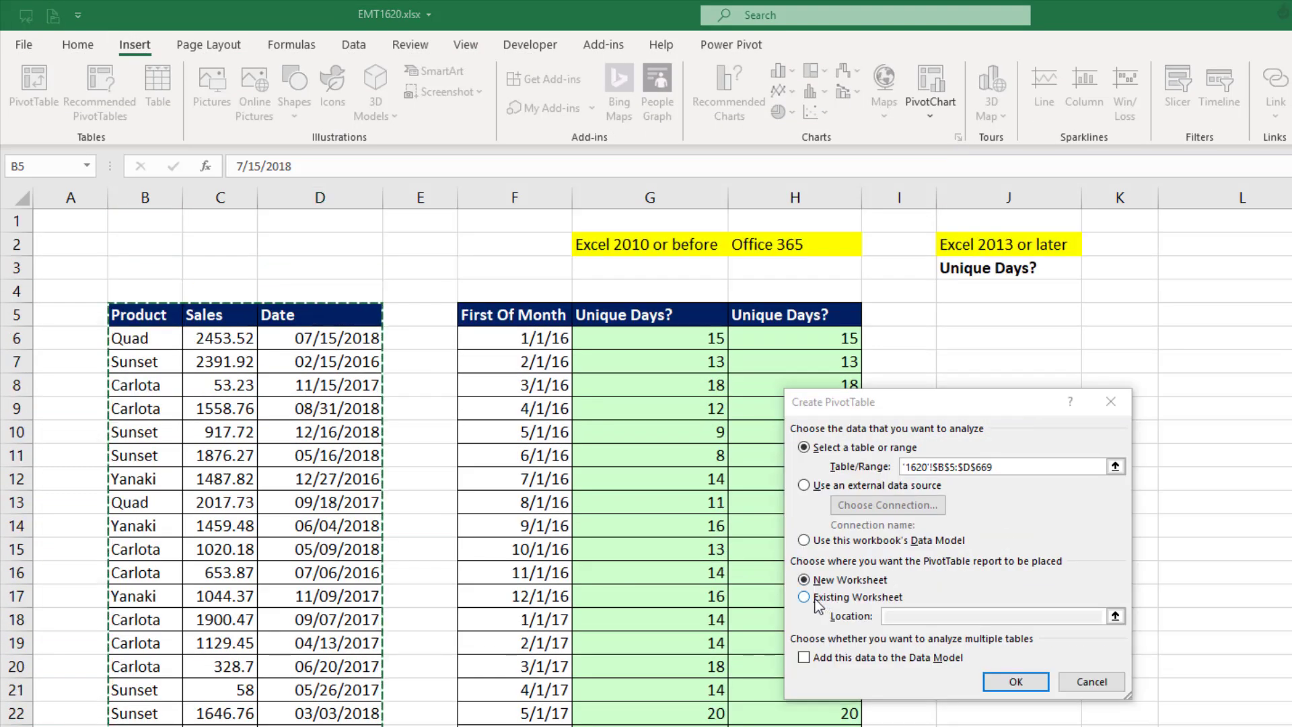
pyautogui.click(816, 598)
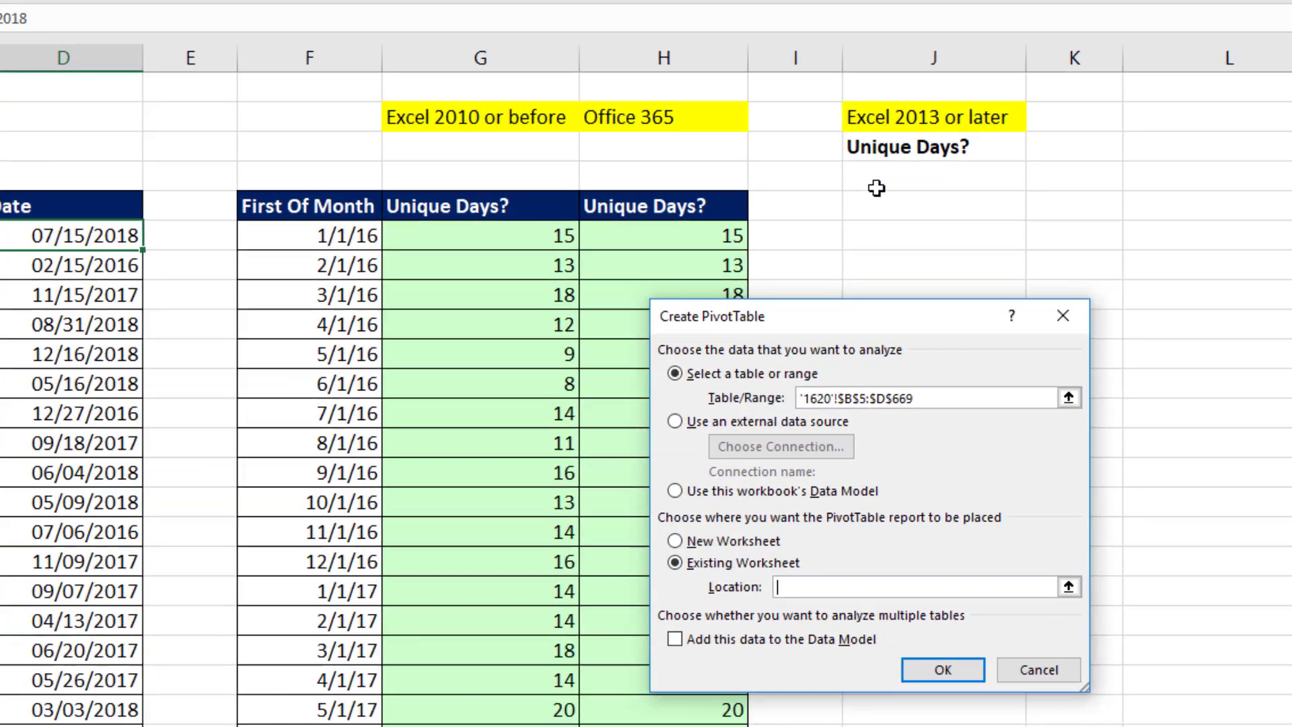
pyautogui.click(958, 315)
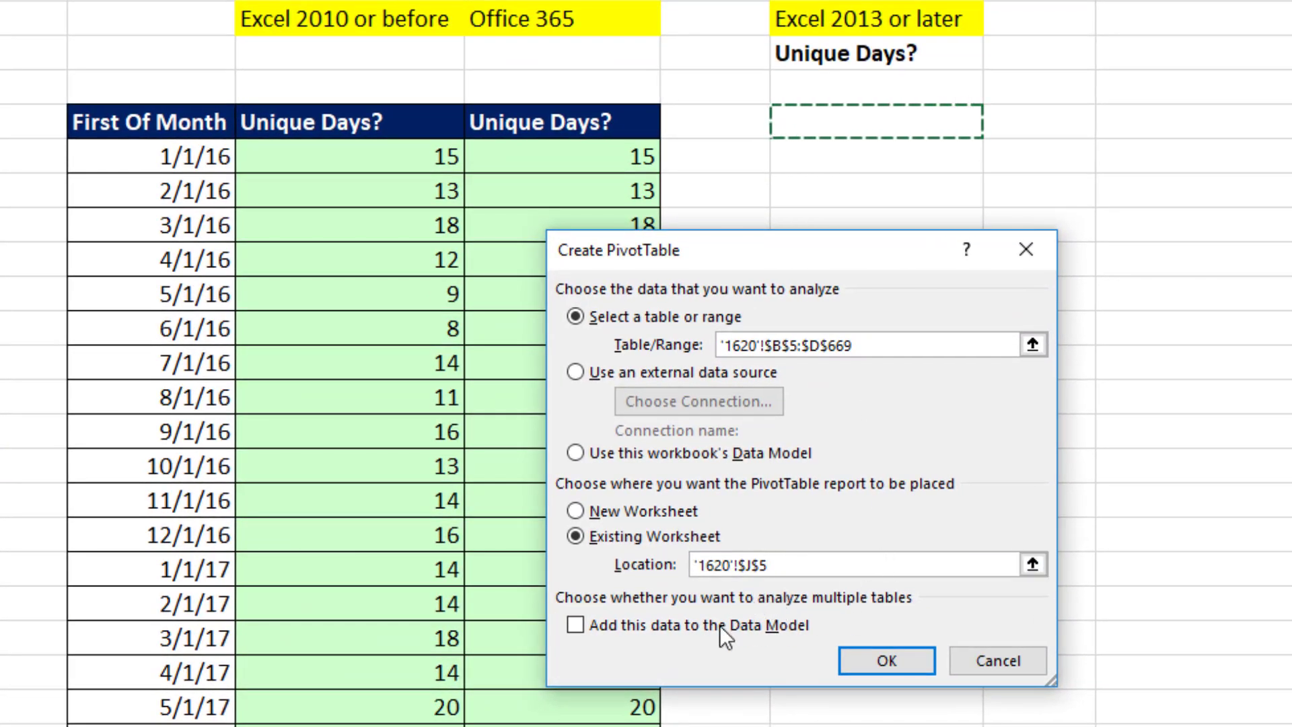
pyautogui.click(574, 626)
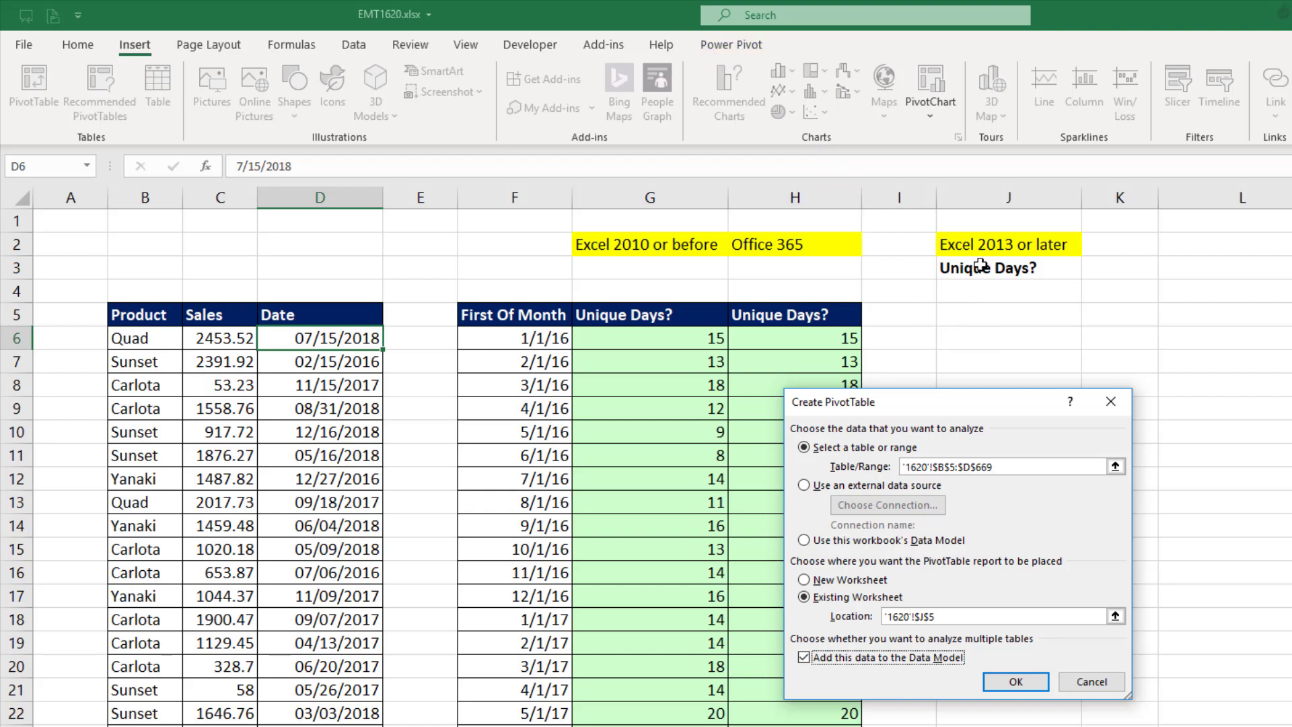
# Step: Create the pivot at J5 with Date in Rows, grouped by Months and Years
pyautogui.click(1013, 683)
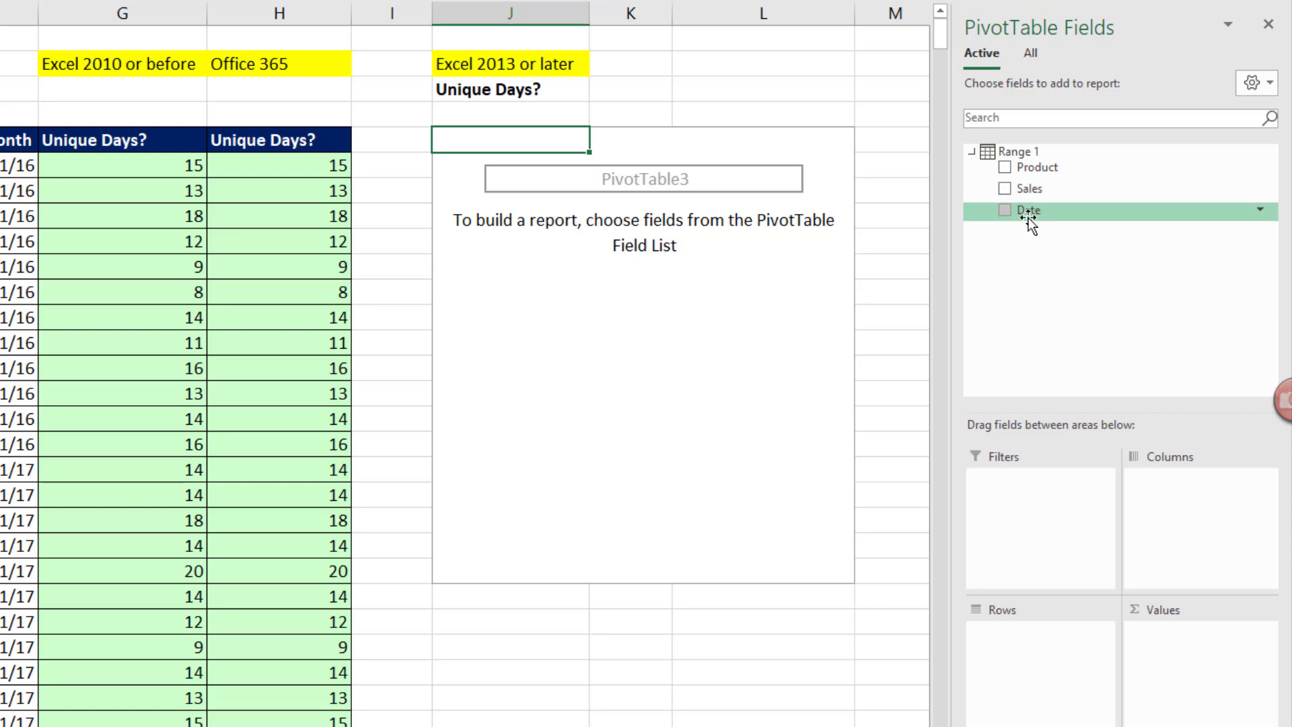
pyautogui.moveTo(1017, 215); pyautogui.dragTo(1020, 646)
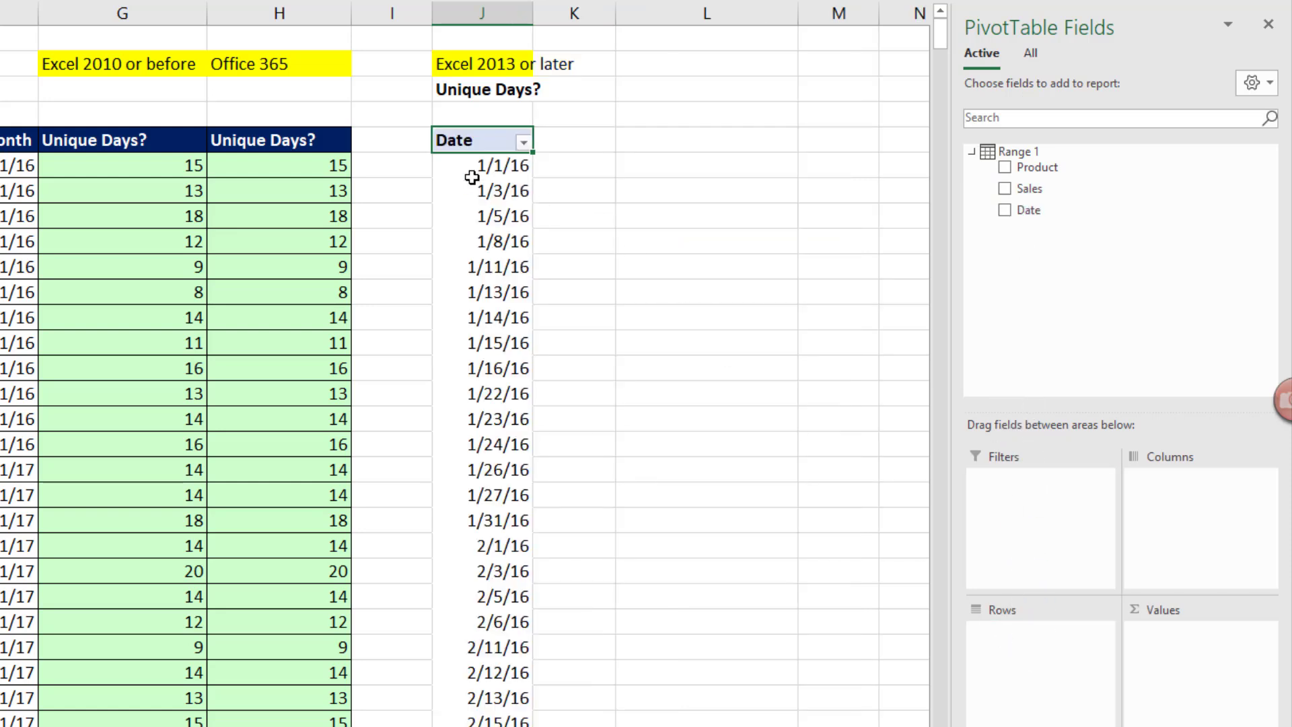
pyautogui.click(459, 168)
pyautogui.rightClick(460, 167)
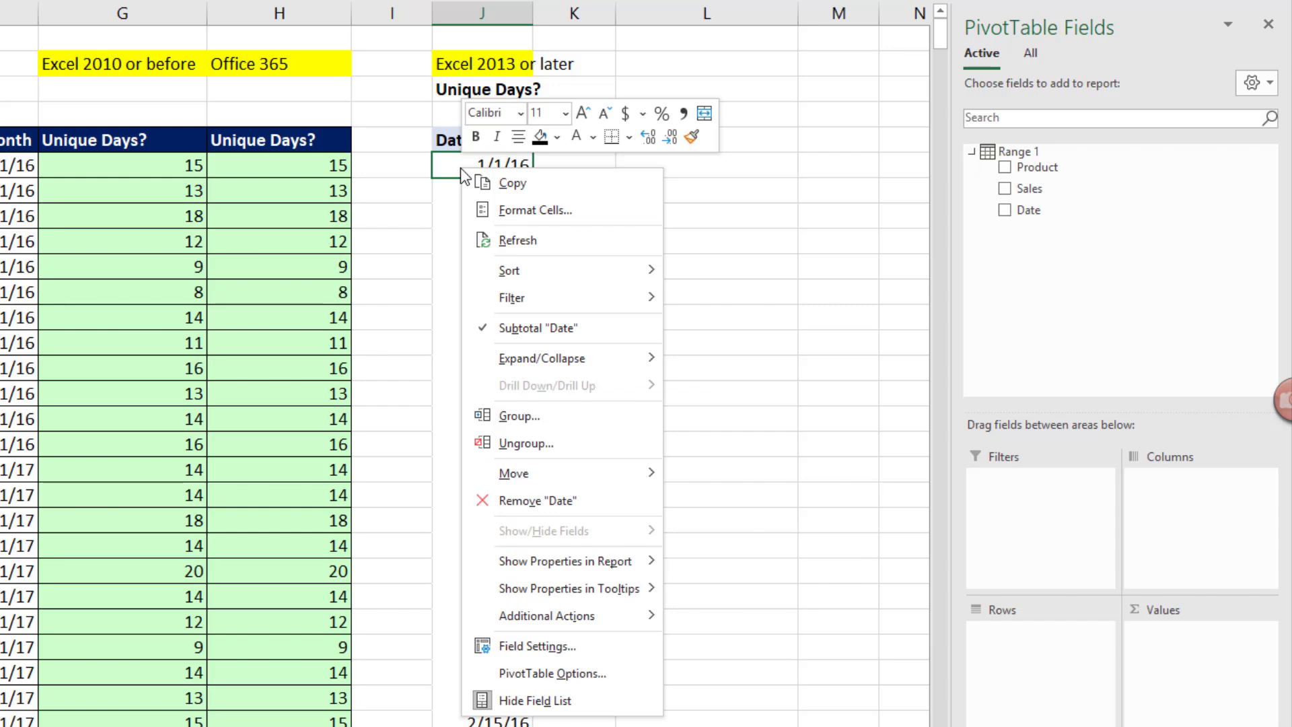
pyautogui.click(540, 421)
pyautogui.click(469, 474)
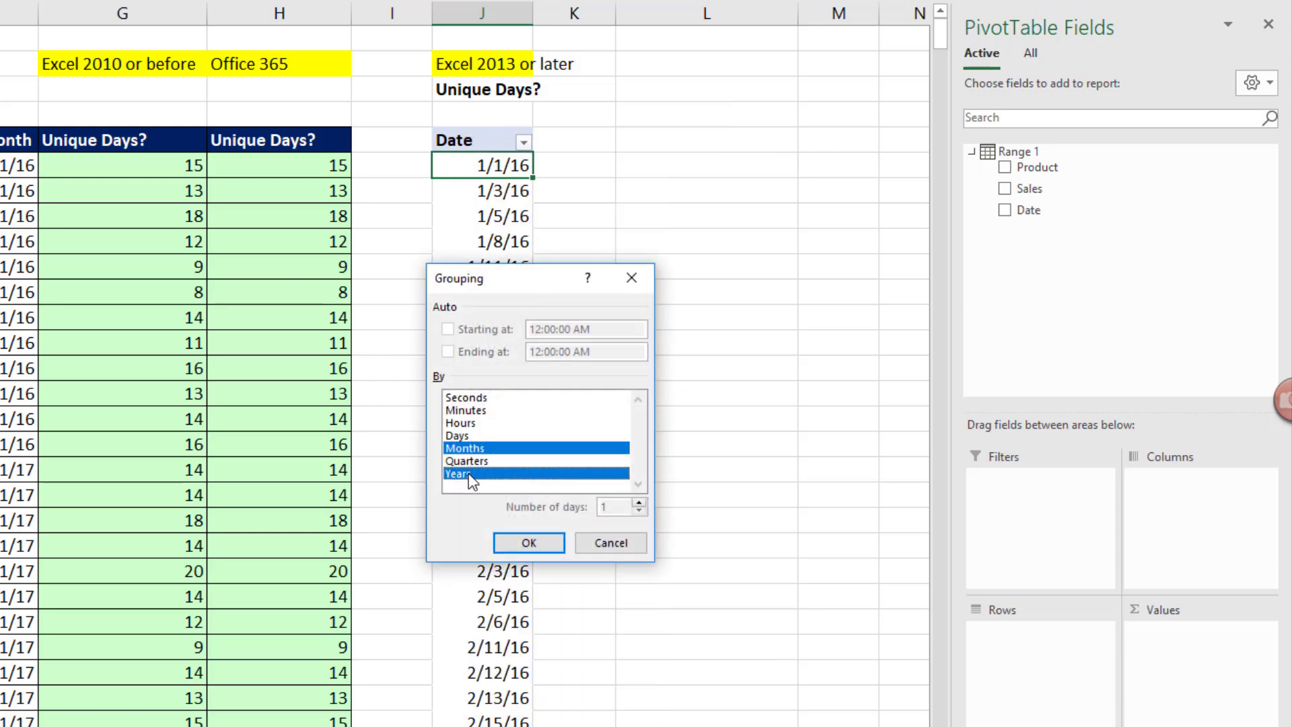
pyautogui.click(526, 541)
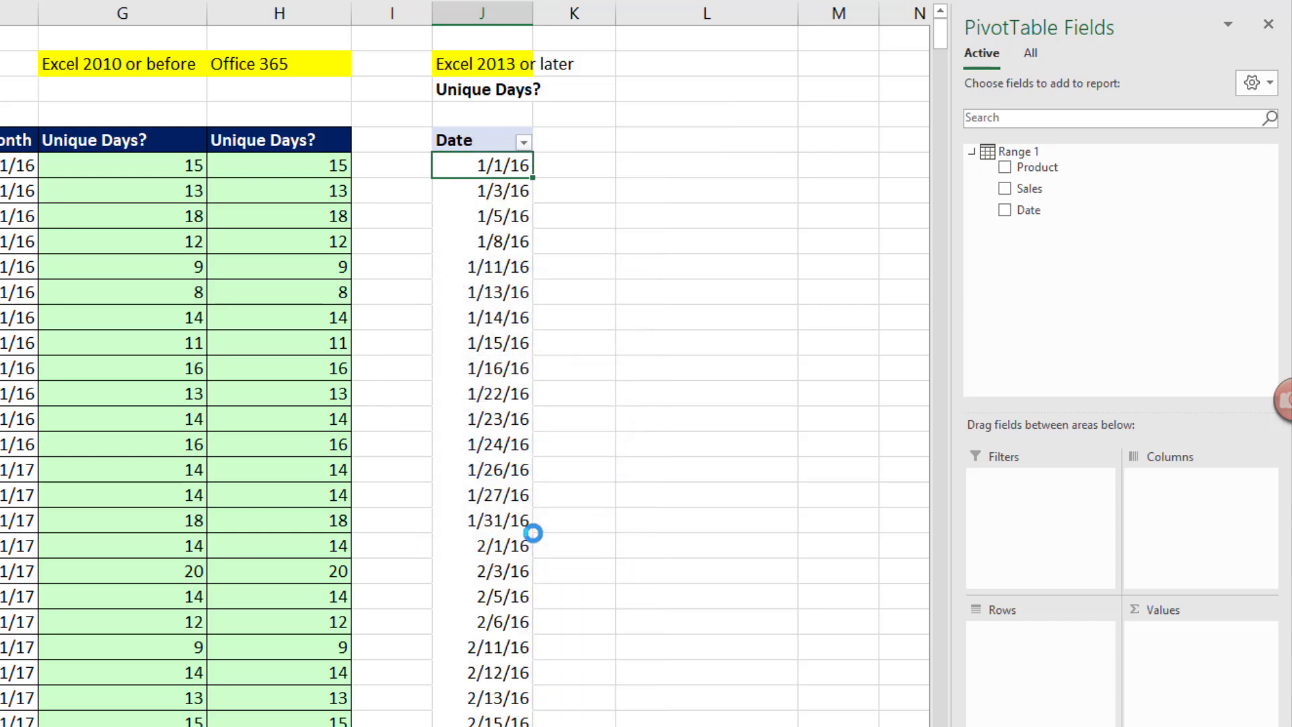
# Step: Drop the raw Date row field, name headers Years and Months, and add Count of Date values
pyautogui.moveTo(1002, 677); pyautogui.dragTo(827, 458)
pyautogui.write('Years')
pyautogui.press('Tab')
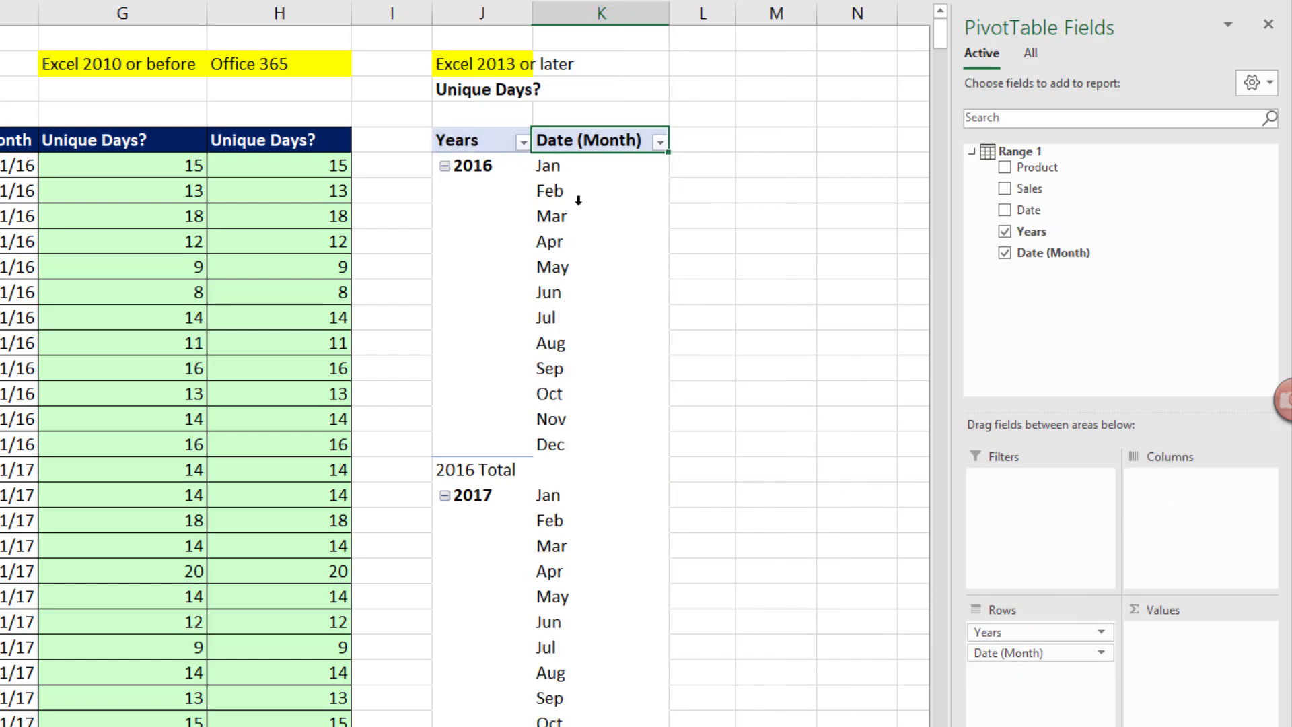
pyautogui.write('Months')
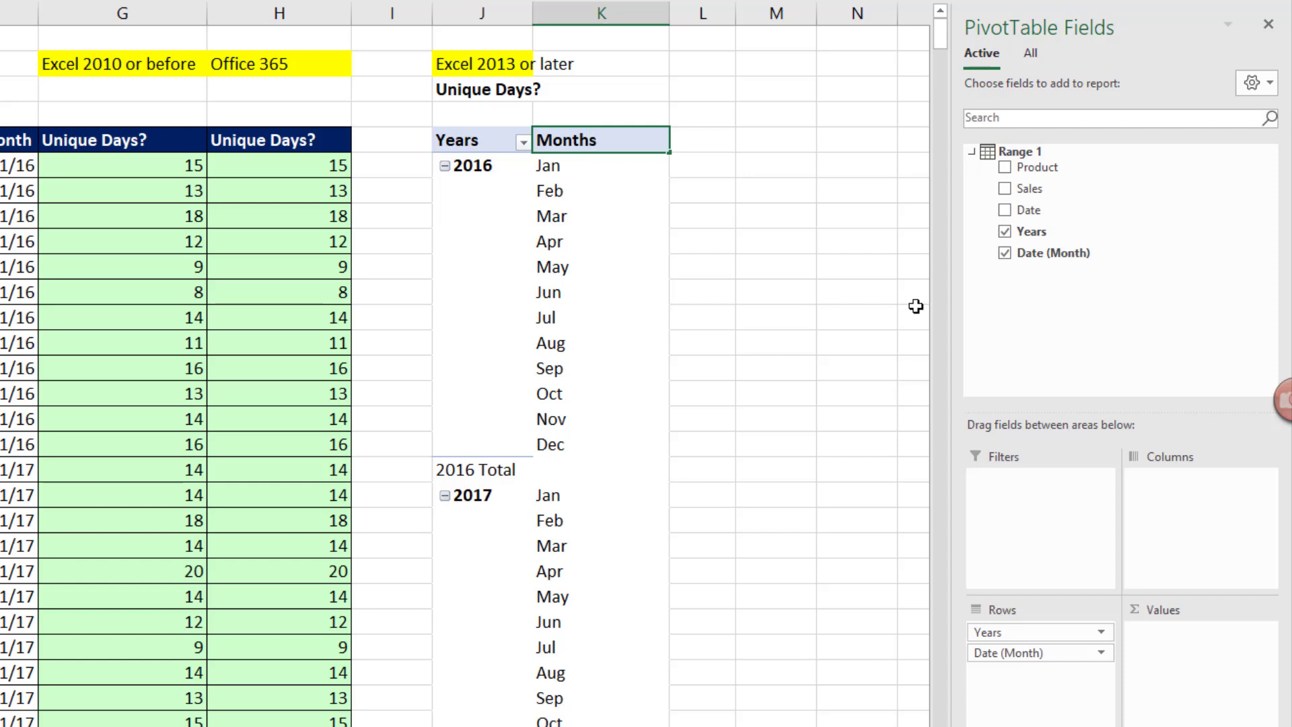
pyautogui.press('Return')
pyautogui.moveTo(1030, 210); pyautogui.dragTo(1179, 663)
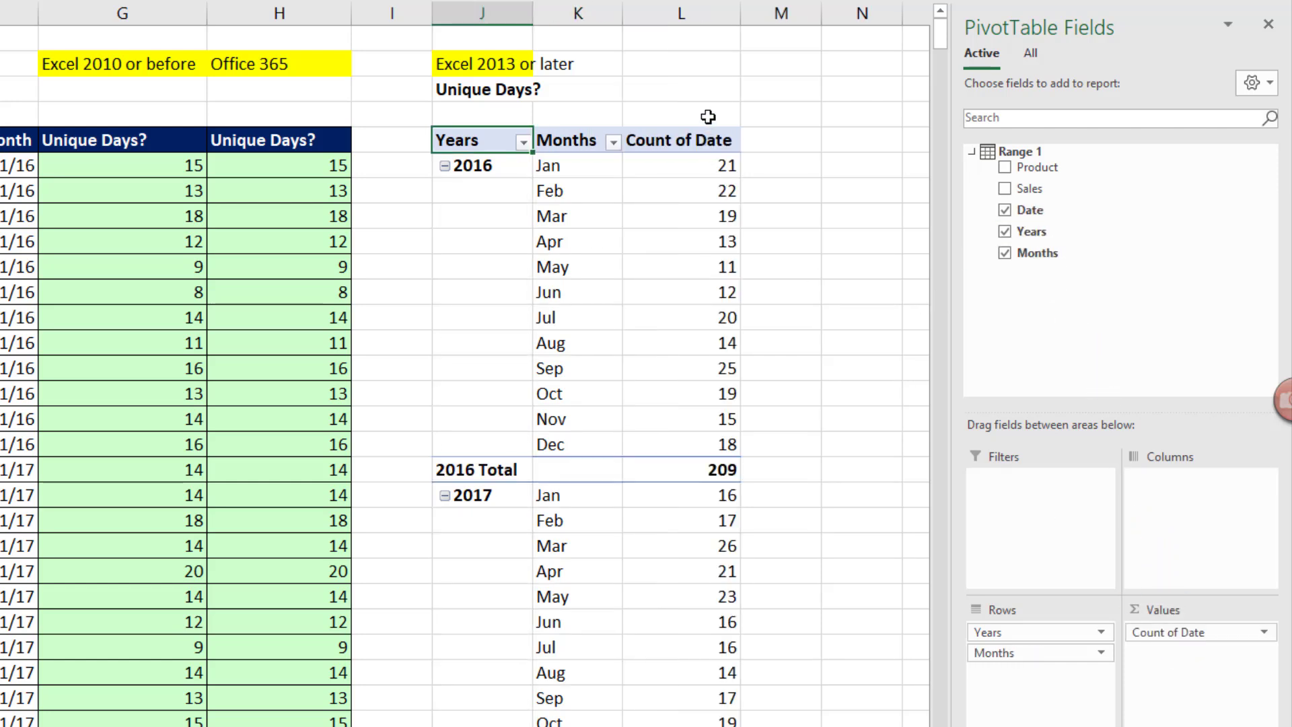
# Step: Summarize the pivot values as Distinct Count of Date, giving 15 for Jan 2016 and 159 for 2016
pyautogui.rightClick(658, 165)
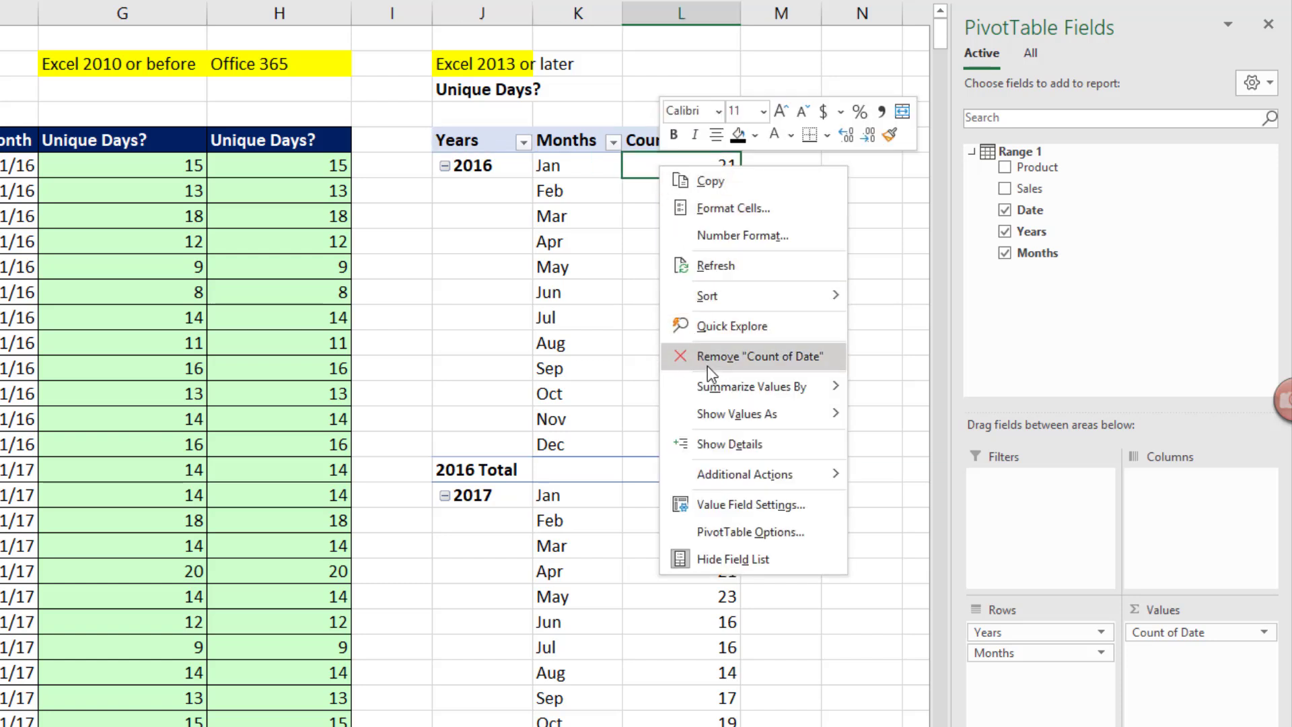
pyautogui.moveTo(716, 386)
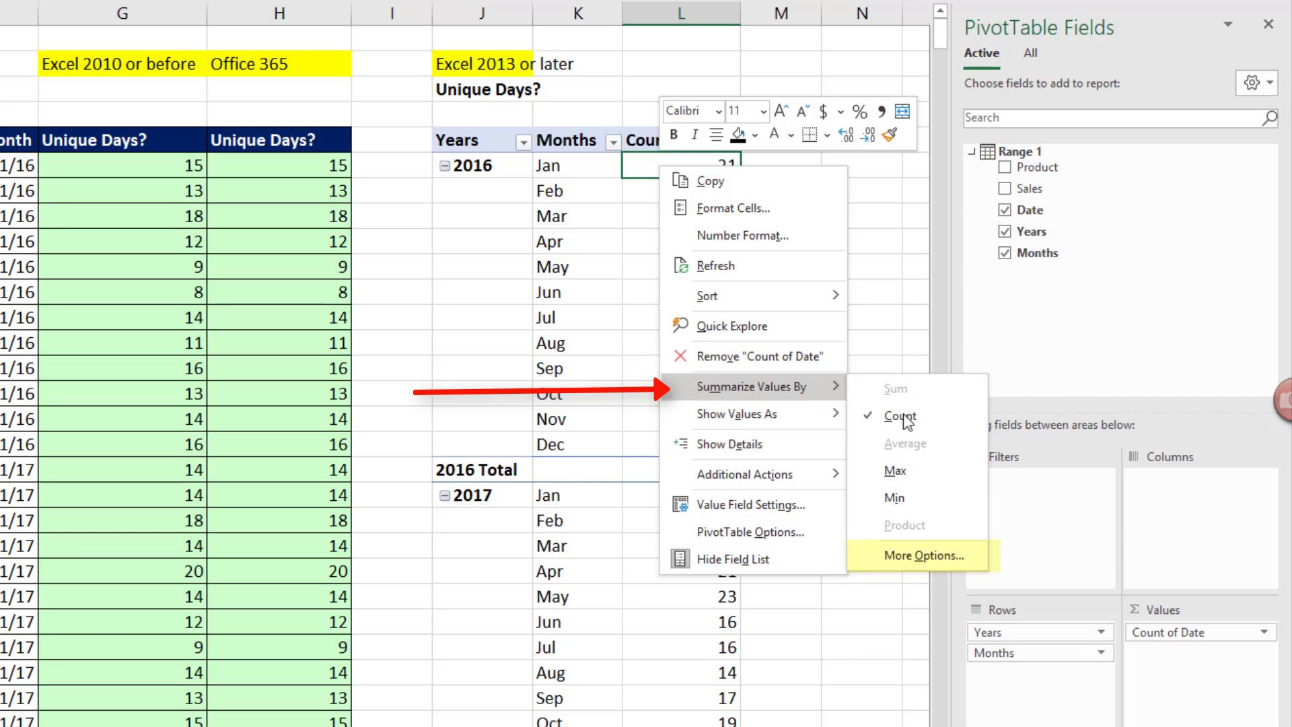
pyautogui.click(903, 556)
pyautogui.click(486, 471)
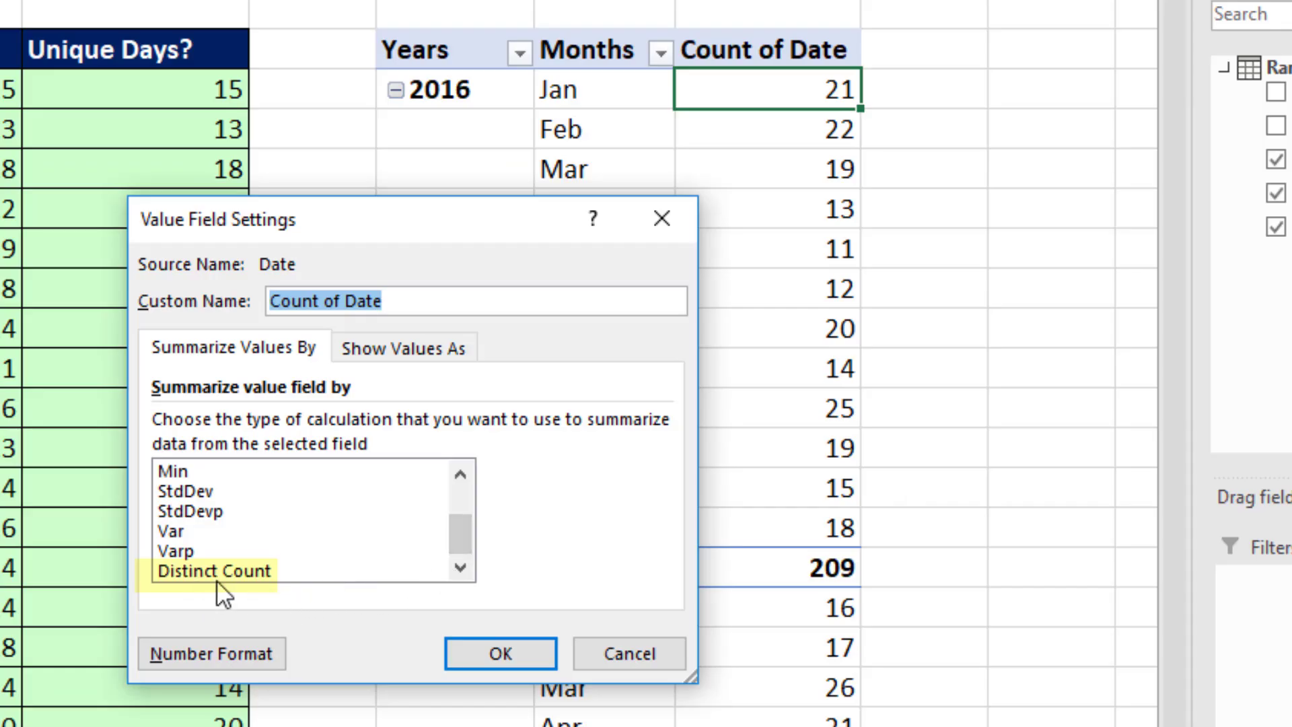
pyautogui.click(214, 572)
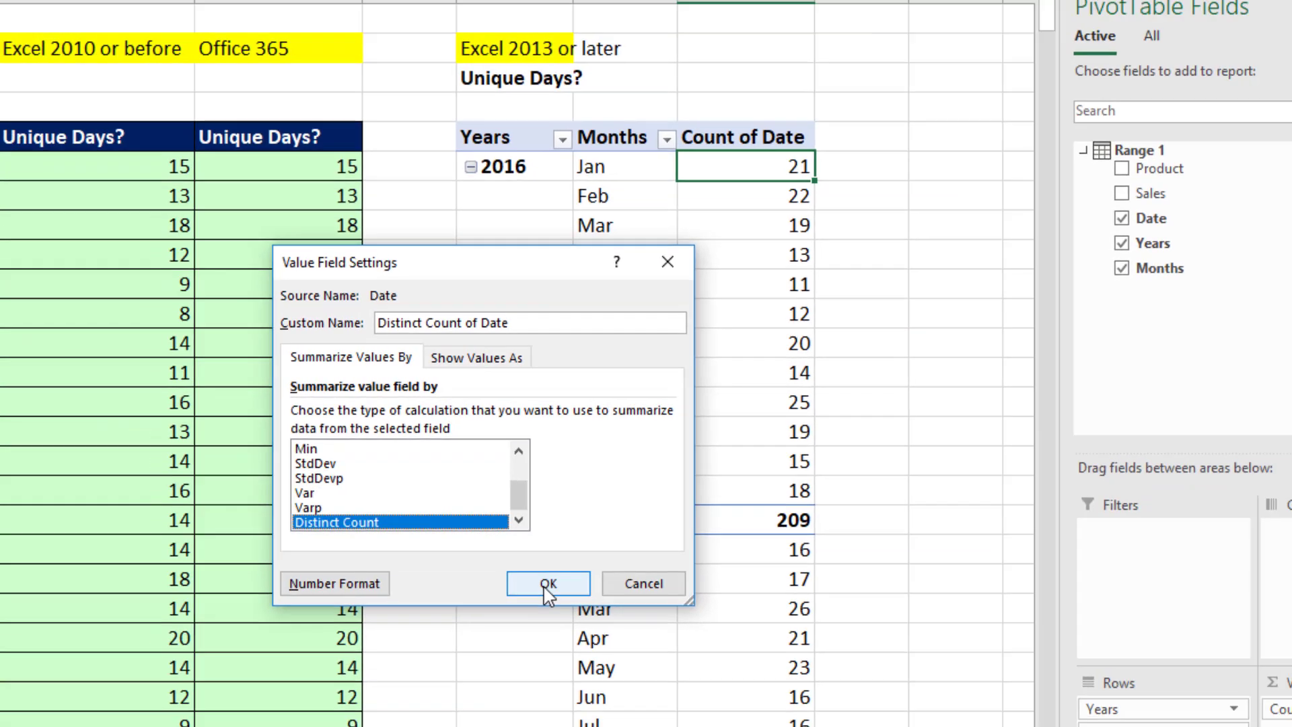
pyautogui.click(500, 654)
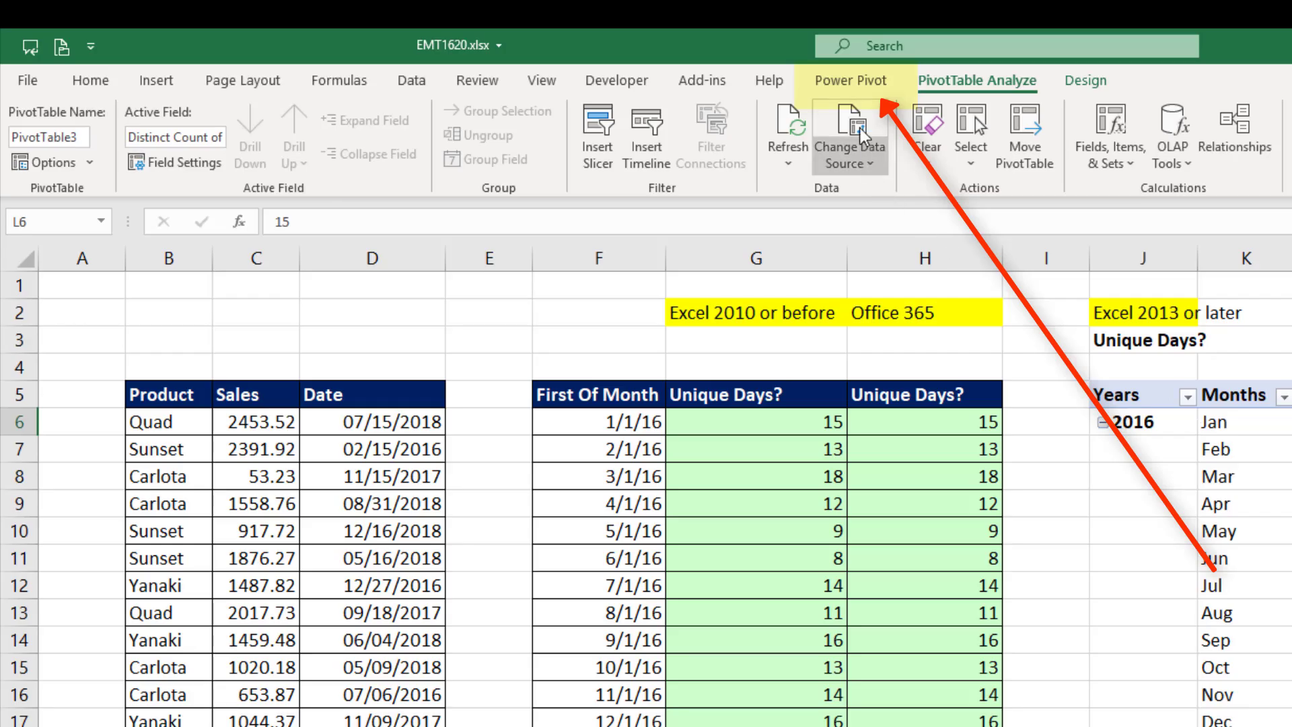
# Step: Open the Power Pivot Data Model window showing the Product, Sales and Date table
pyautogui.click(863, 89)
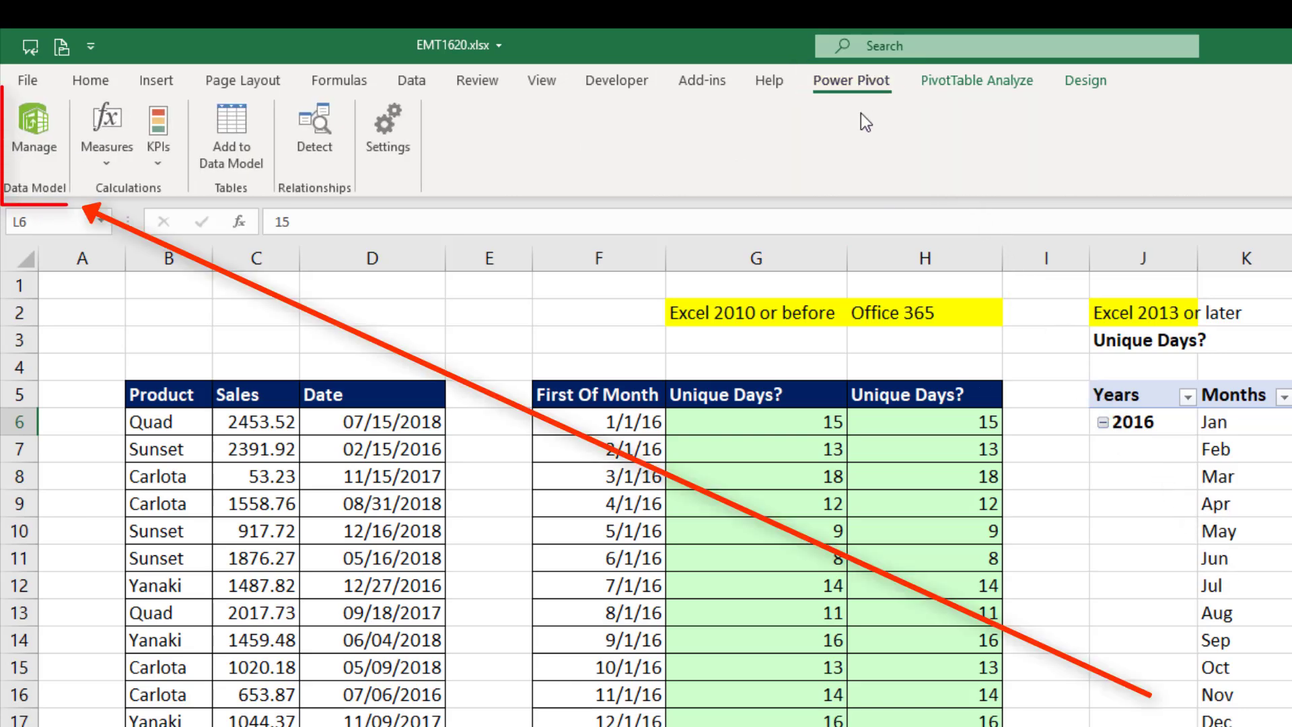
pyautogui.click(34, 143)
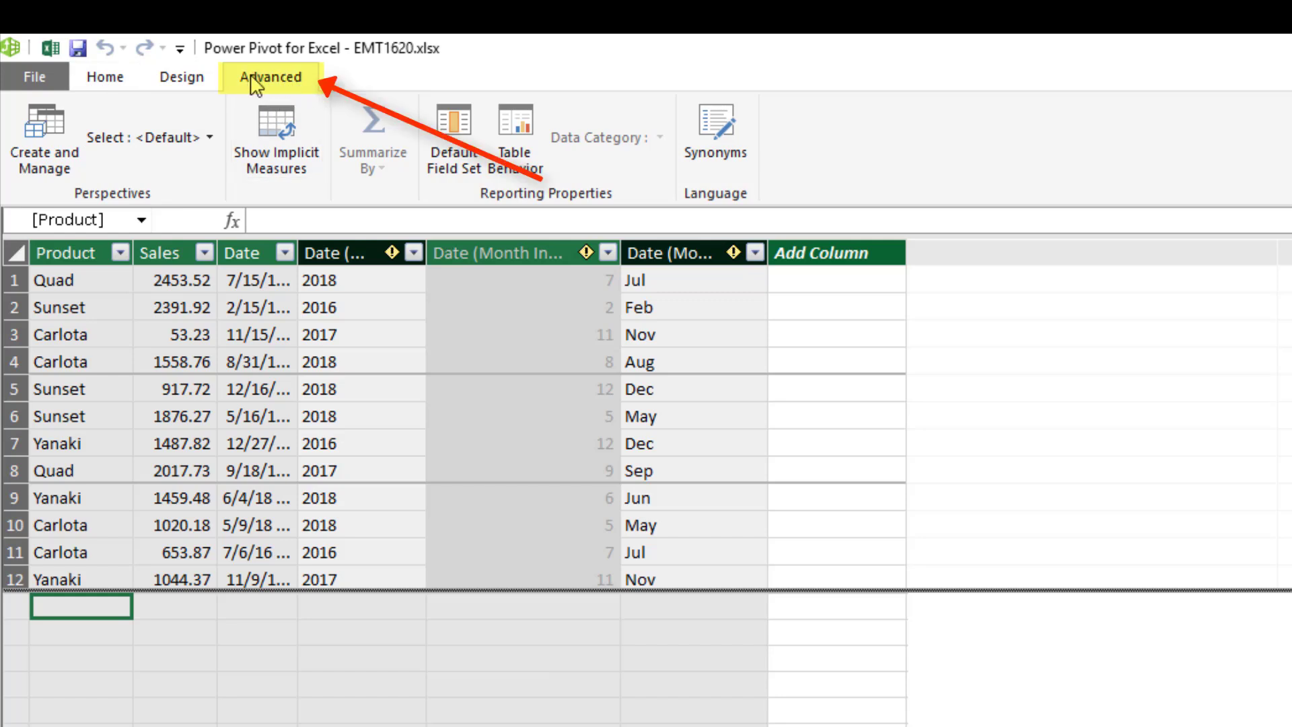
# Step: Reveal implicit measures, widen the Date column, and inspect Count of Date 2 and Distinct Count of Date 2
pyautogui.click(297, 154)
pyautogui.moveTo(298, 262); pyautogui.dragTo(509, 270)
pyautogui.click(377, 609)
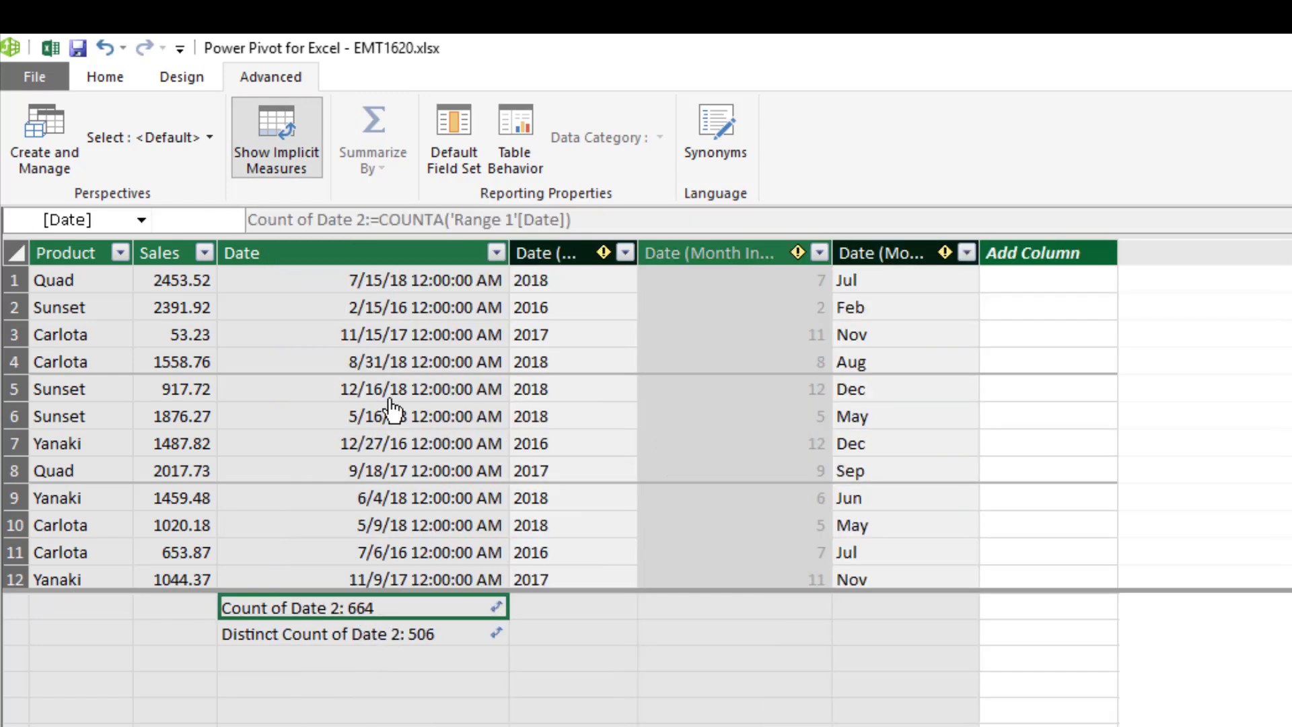
pyautogui.click(392, 636)
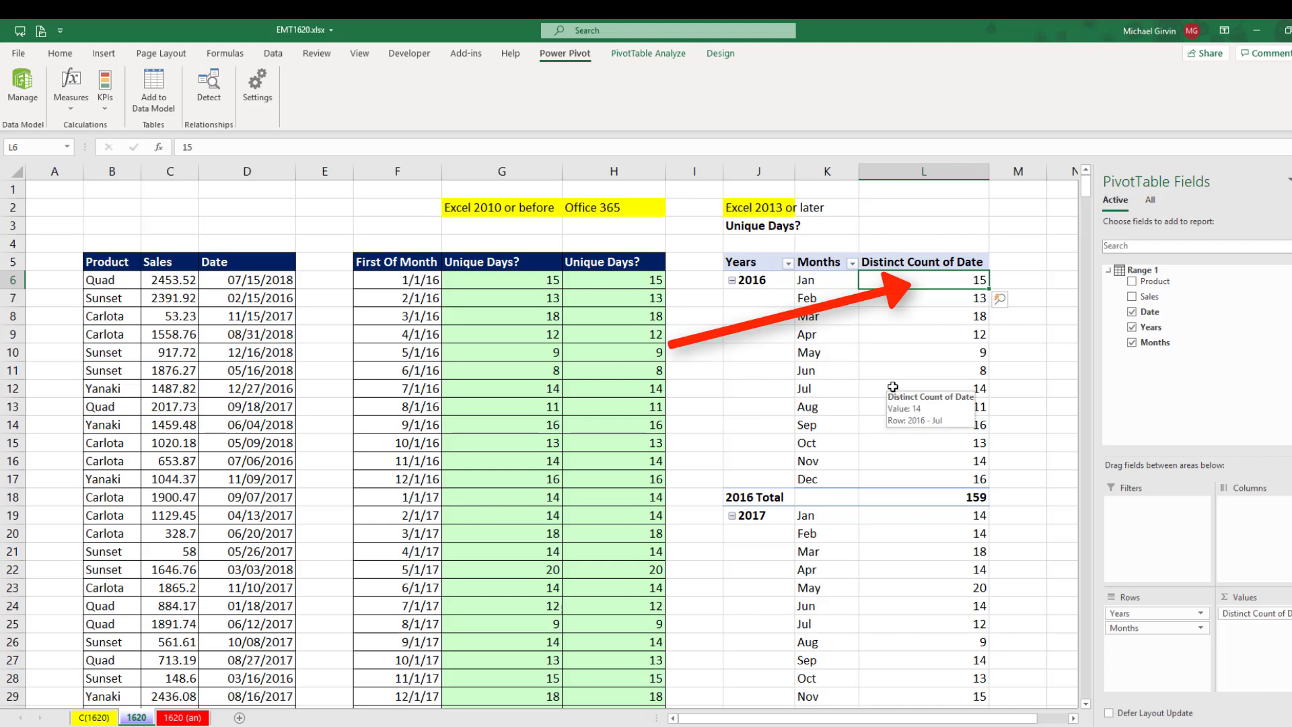
pyautogui.click(552, 280)
pyautogui.doubleClick(552, 280)
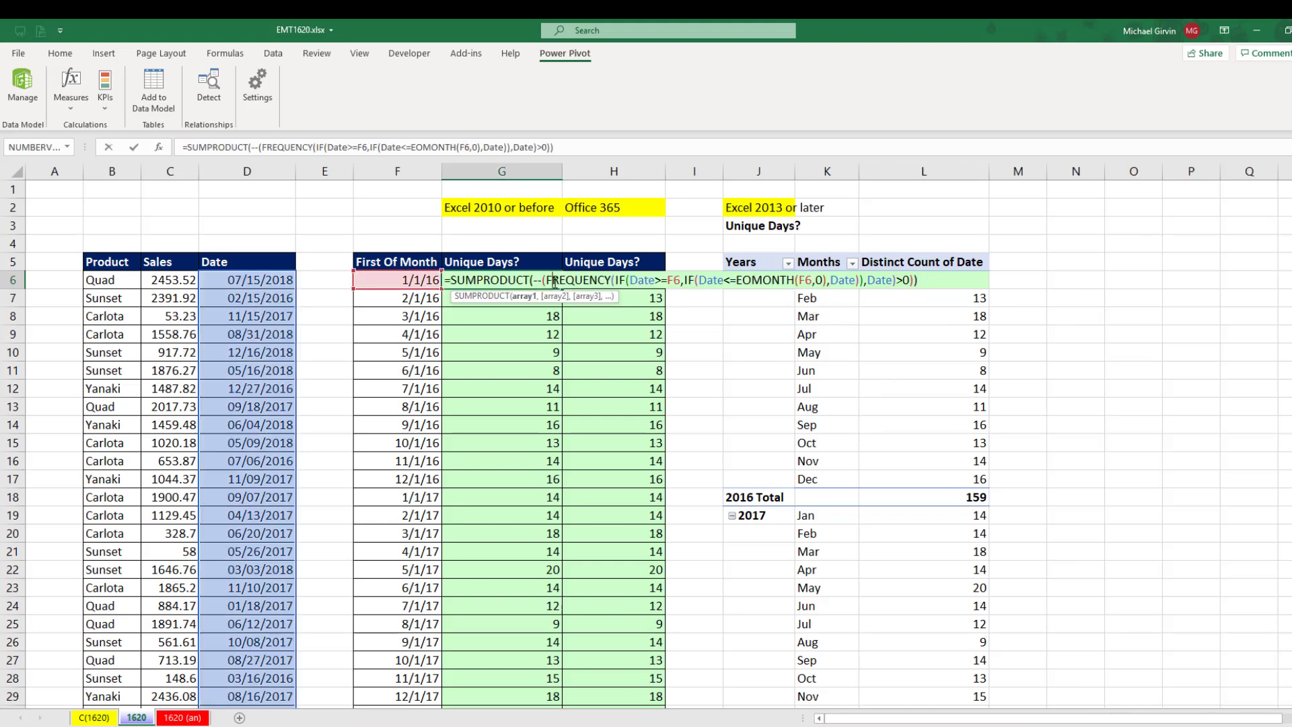
pyautogui.click(610, 281)
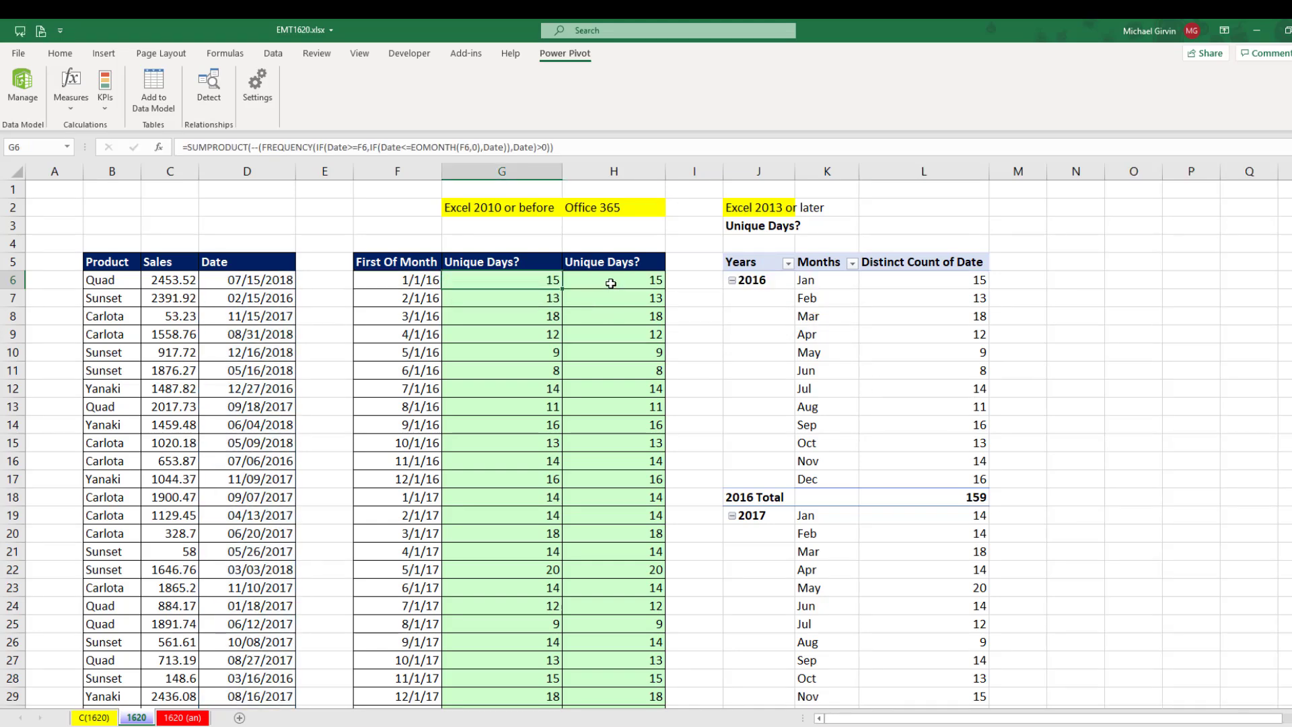
pyautogui.doubleClick(609, 281)
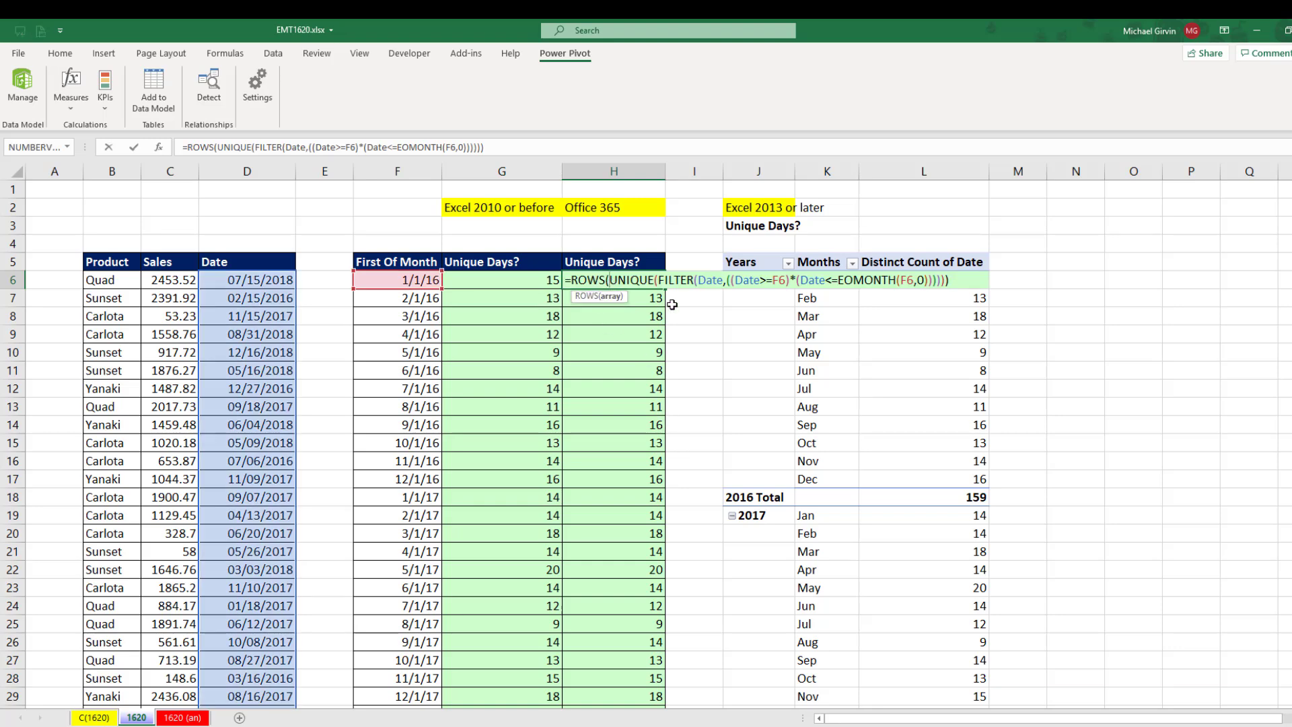
pyautogui.press('Escape')
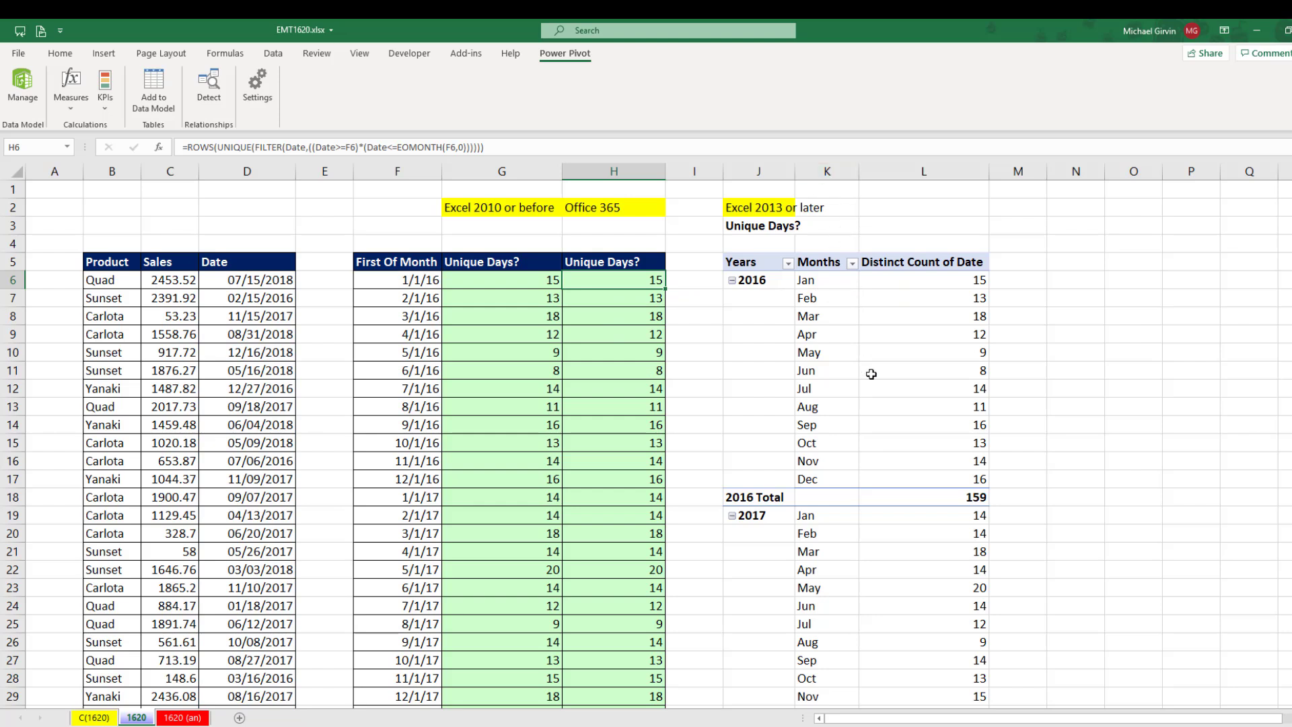
pyautogui.moveTo(871, 374)
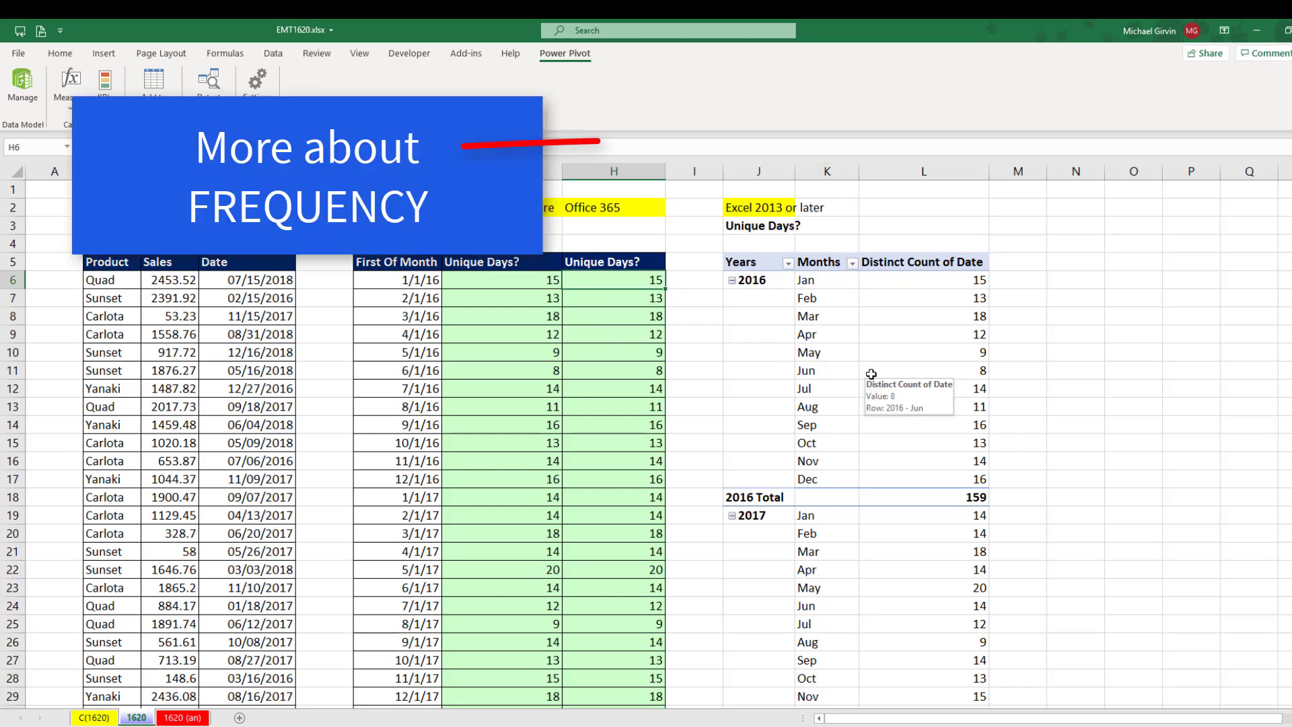